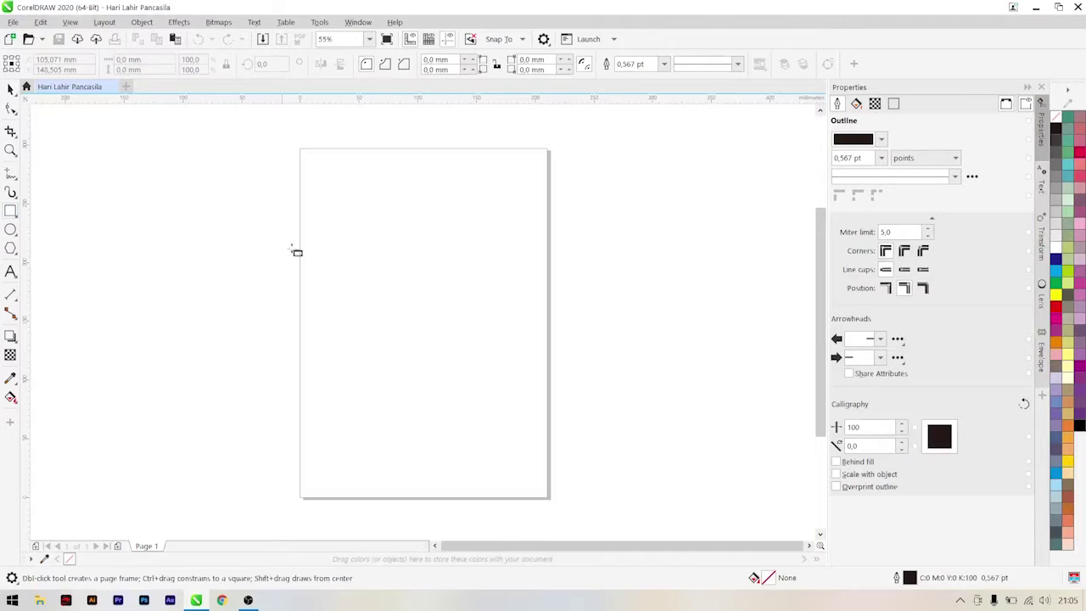
Step: Draw a square about 184 mm wide on the page and switch the document units to centimeters
left_click_drag(322, 231, 539, 447)
left_click(10, 89)
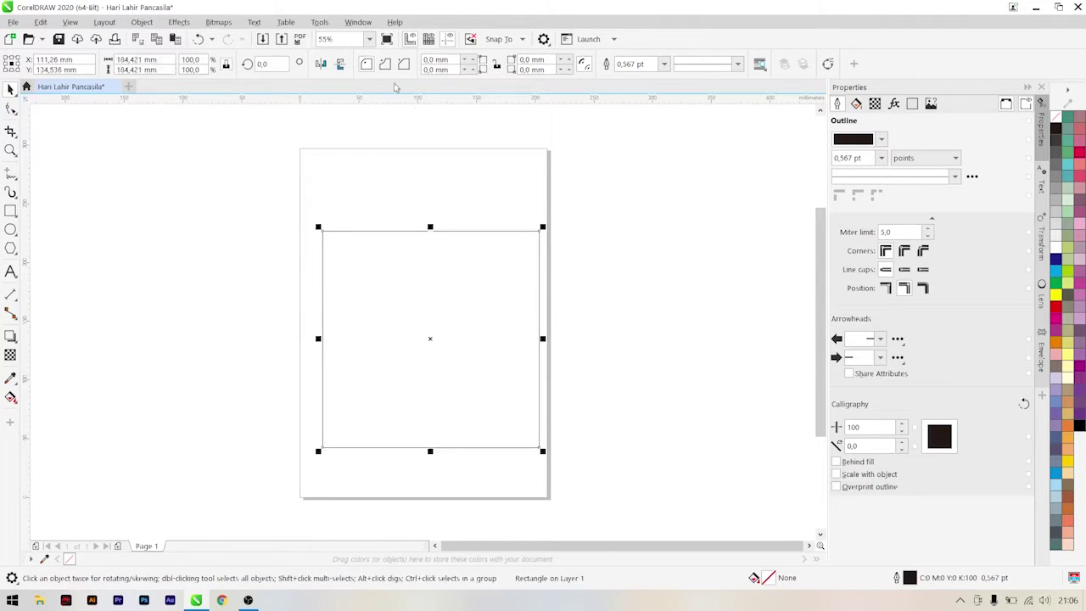
left_click(248, 138)
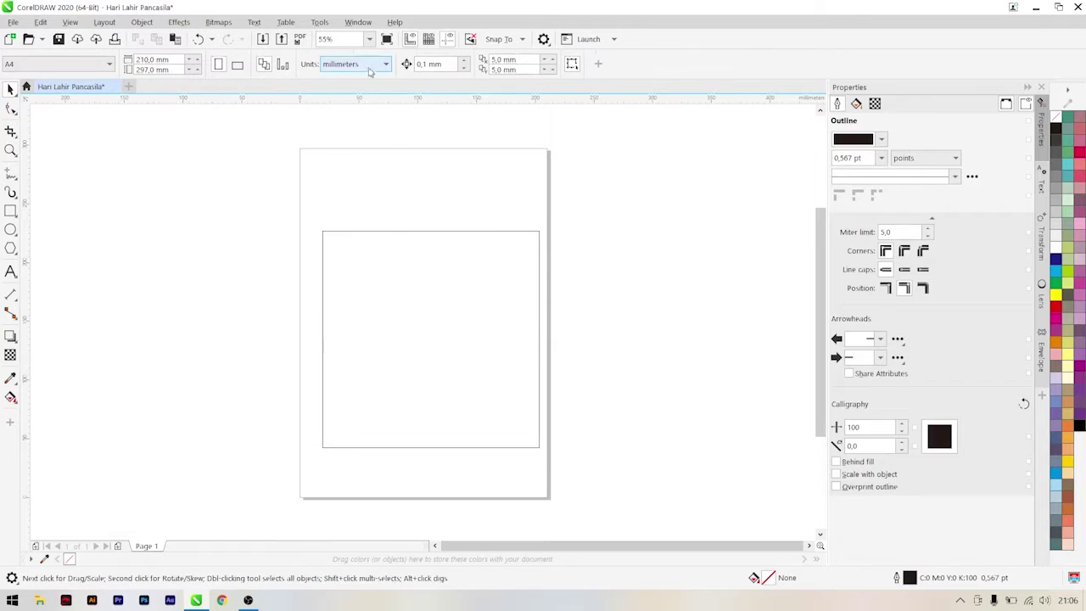
left_click(370, 68)
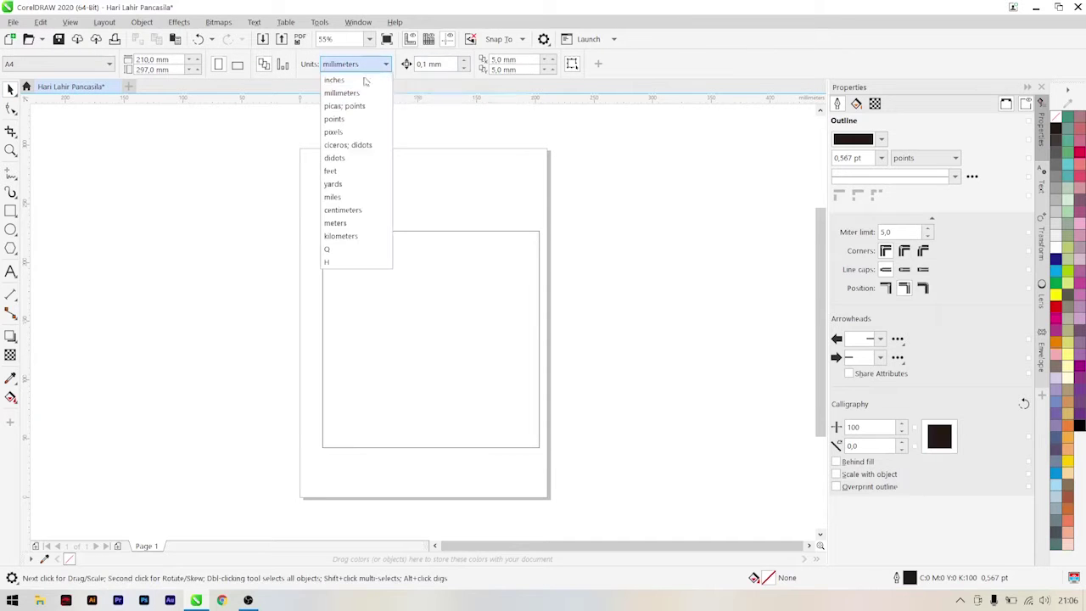
left_click(342, 210)
Step: Resize the square to the page width of 21.0 cm by copying that value, and centre it on the page
double_click(161, 60)
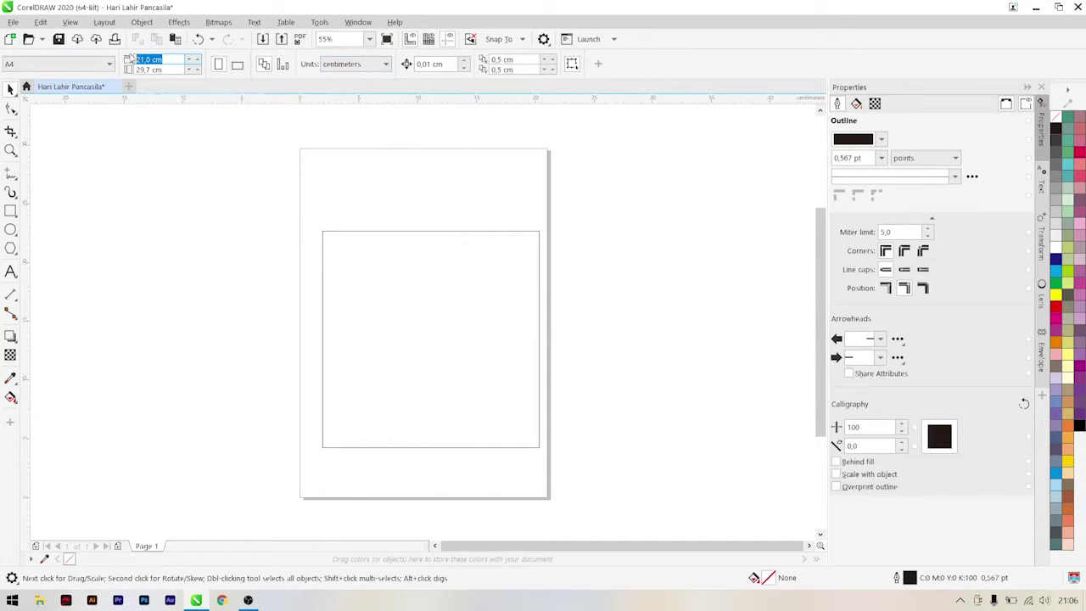
right_click(149, 60)
left_click(173, 101)
left_click(411, 278)
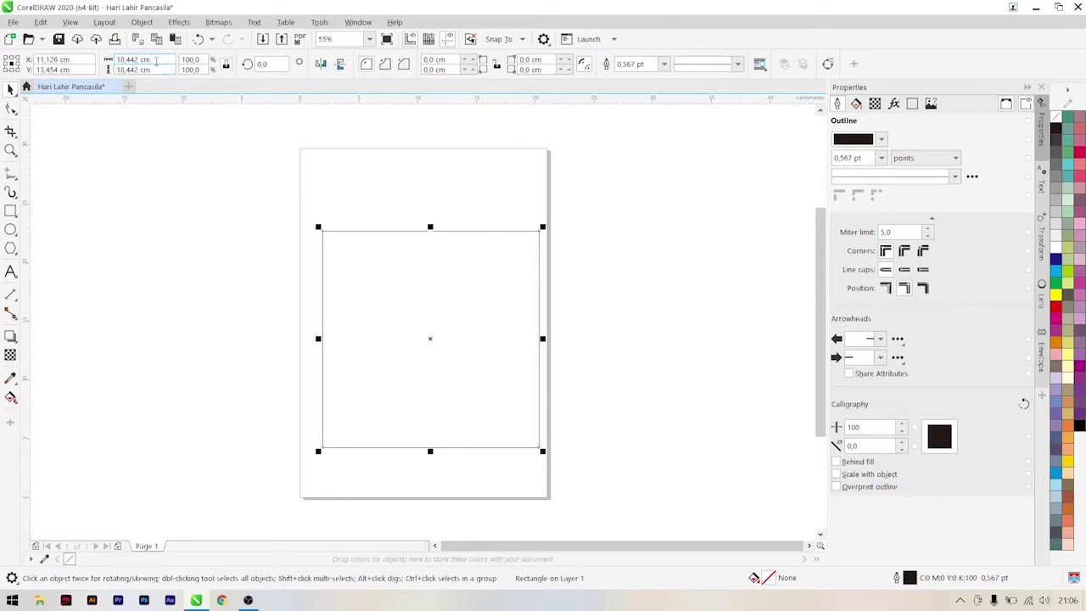
double_click(156, 60)
right_click(129, 64)
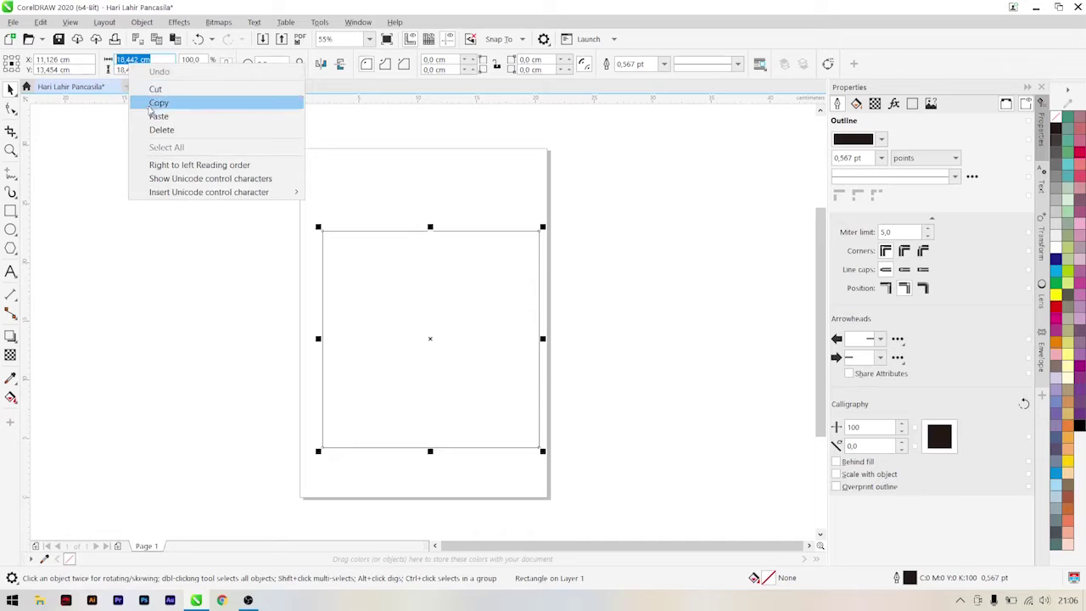
left_click(152, 117)
key("Return")
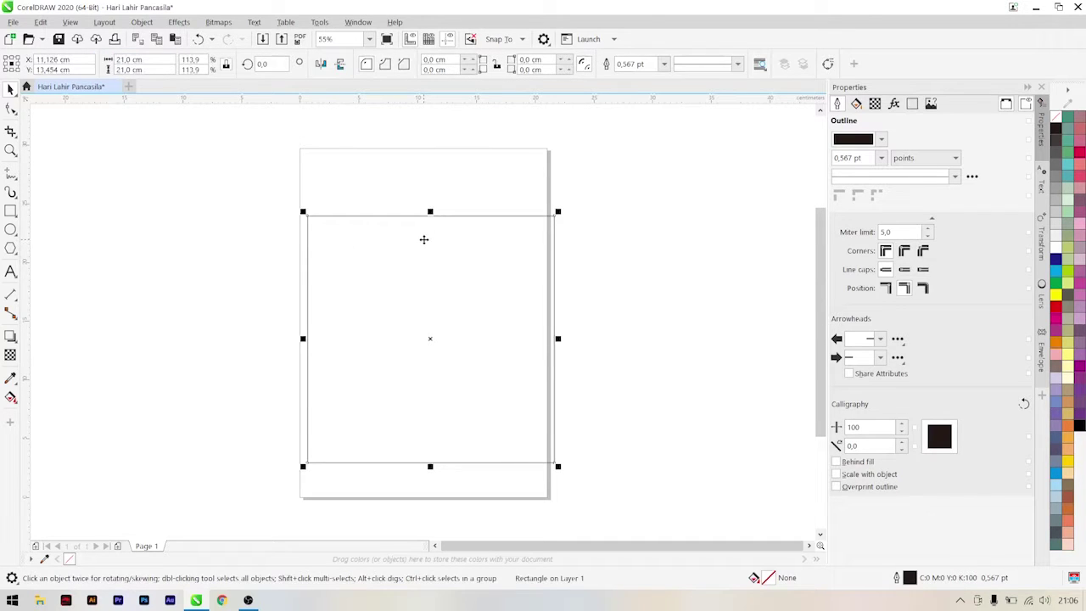
key("p")
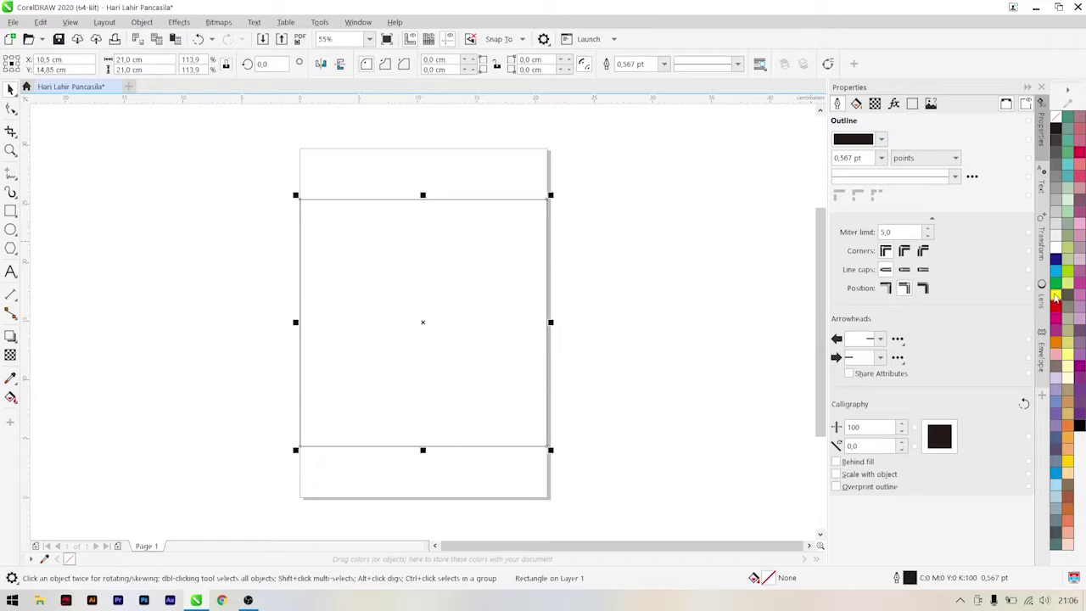
Step: Give the square a red outline with a width of 3 pt
right_click(1056, 308)
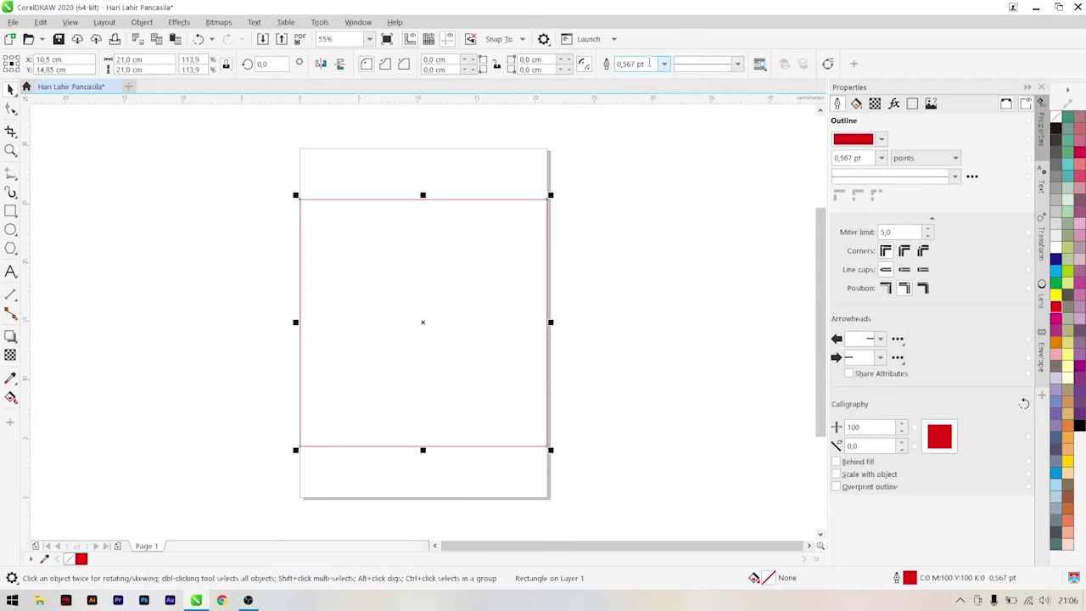
left_click(649, 64)
type("3")
key("Return")
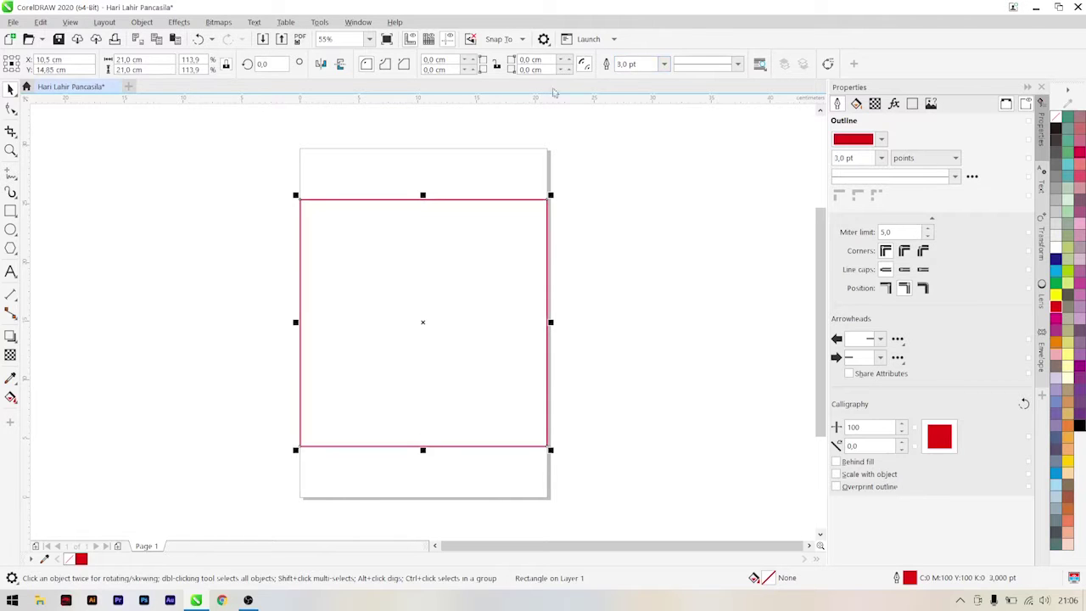
left_click(237, 230)
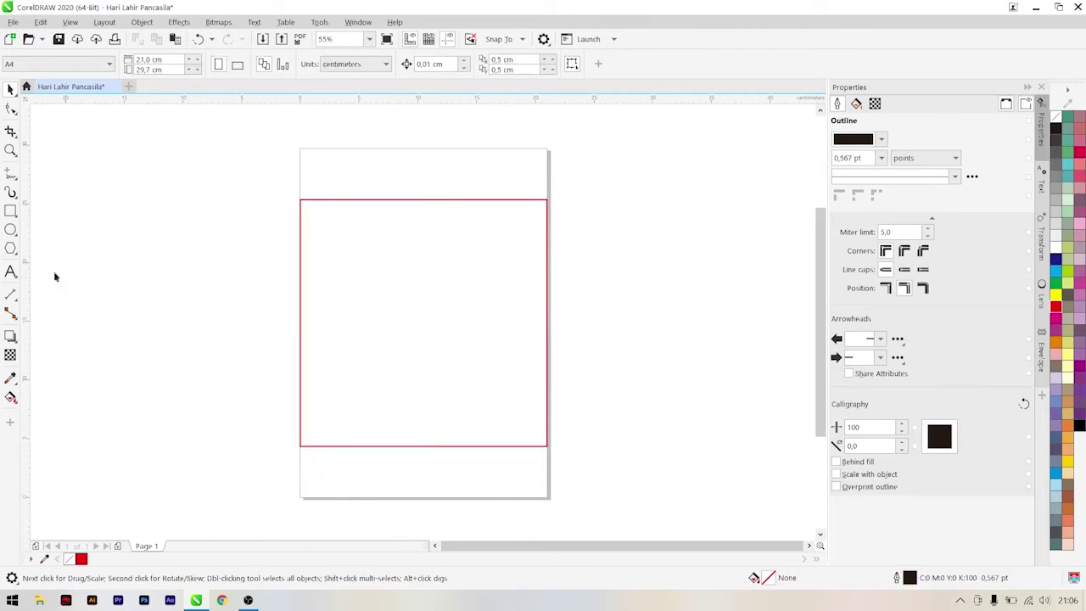
Step: Draw a rectangle about 21.4 by 19 cm over the square from its top edge, fill it red and remove its outline
left_click(11, 210)
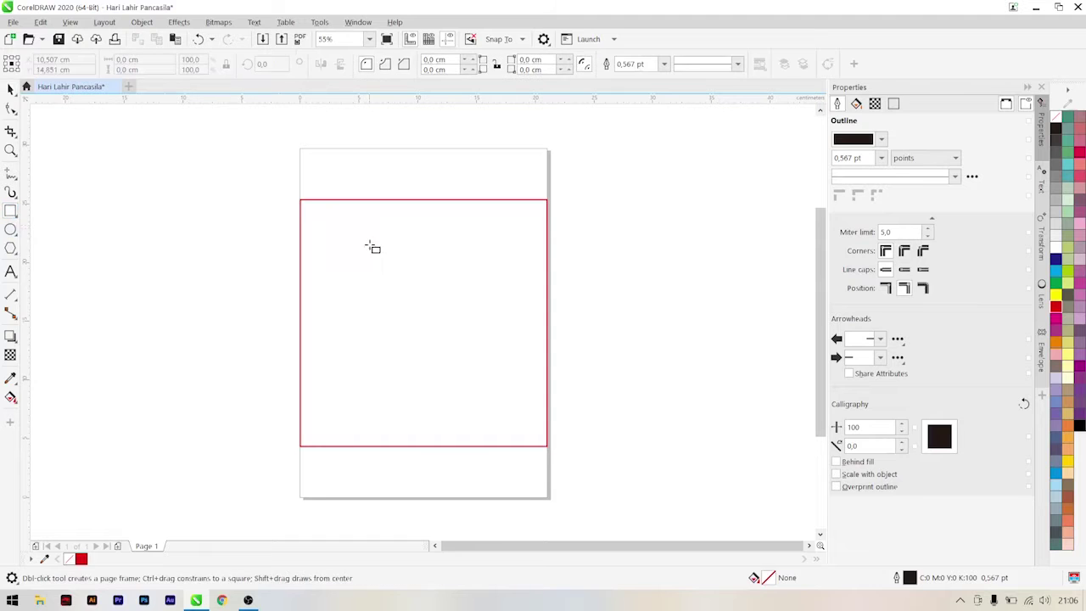
left_click_drag(299, 195, 552, 424)
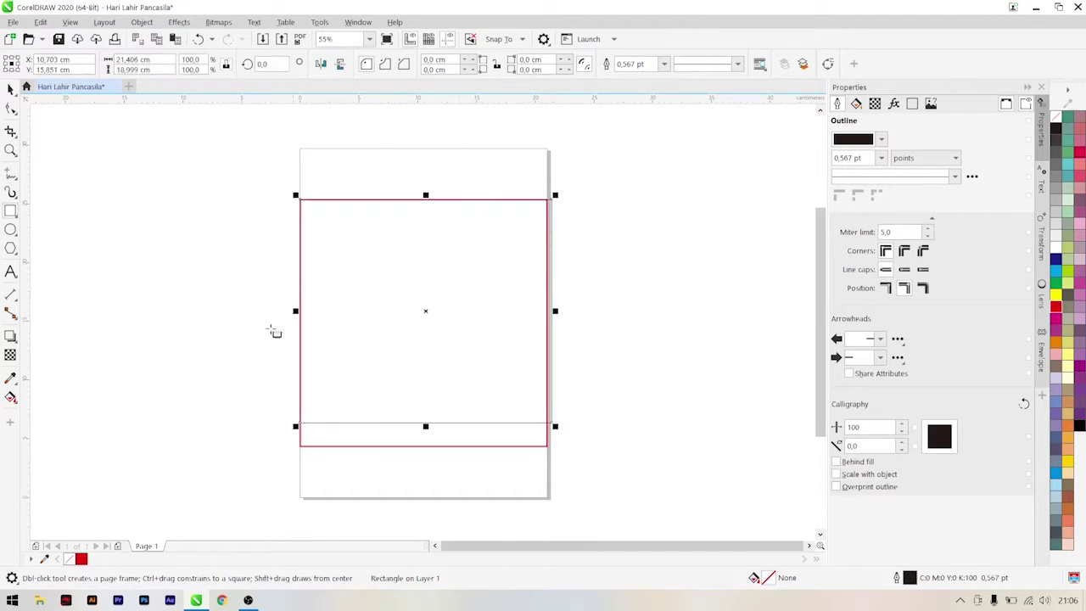
left_click(11, 89)
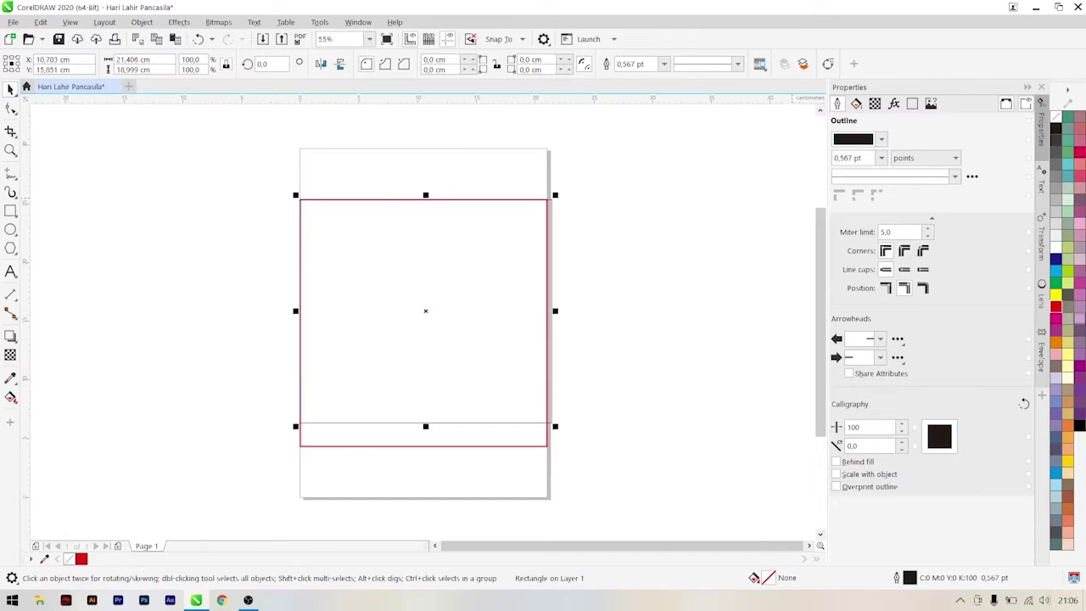
left_click(1058, 311)
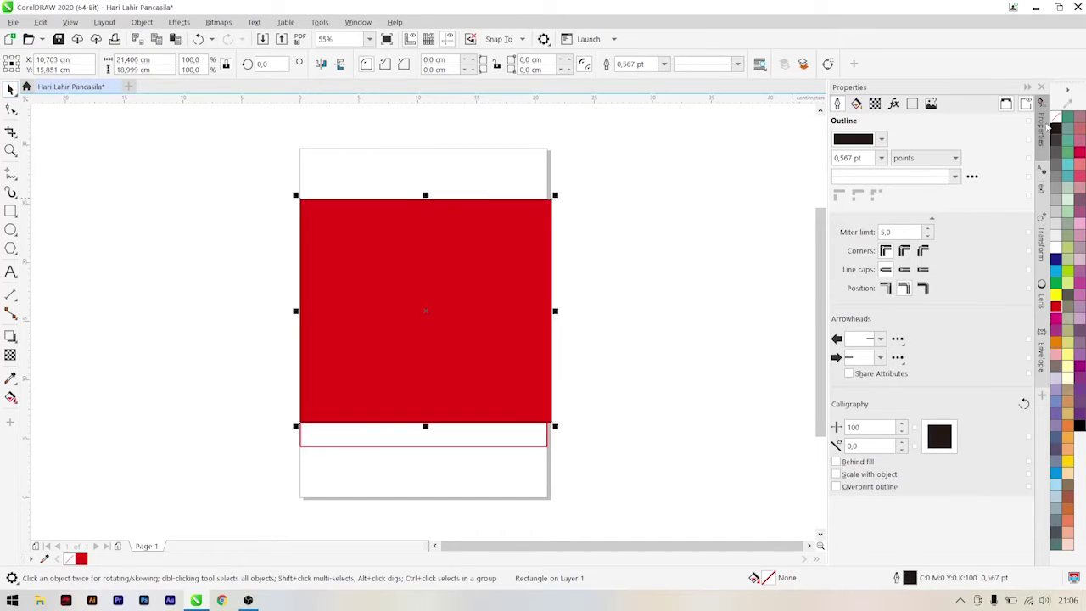
right_click(1058, 119)
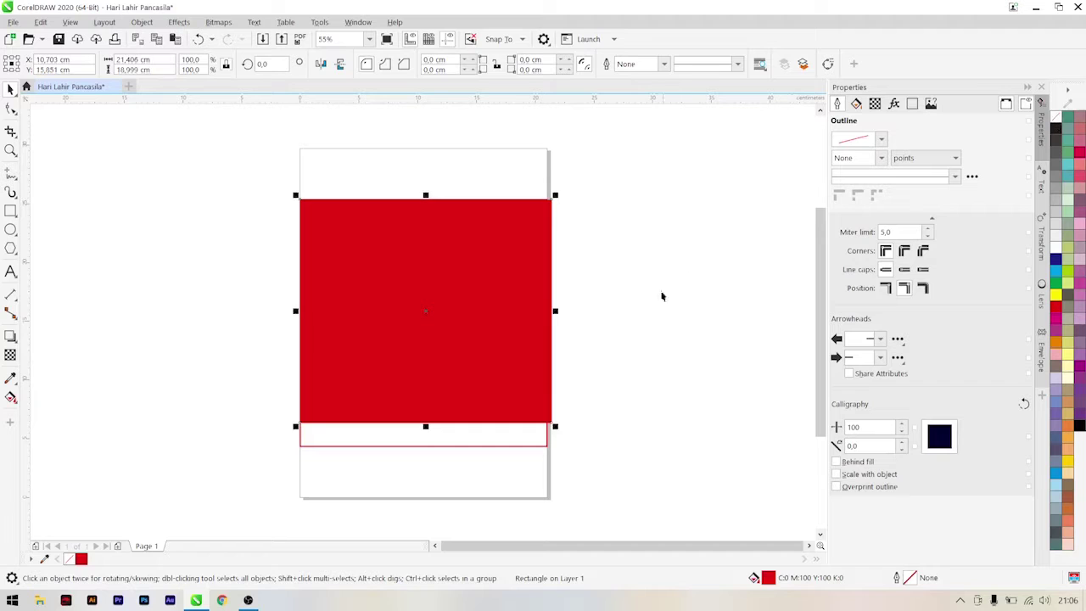
Step: Align the red rectangle to the square's horizontal centre
left_click(444, 437)
left_click(444, 436, "shift")
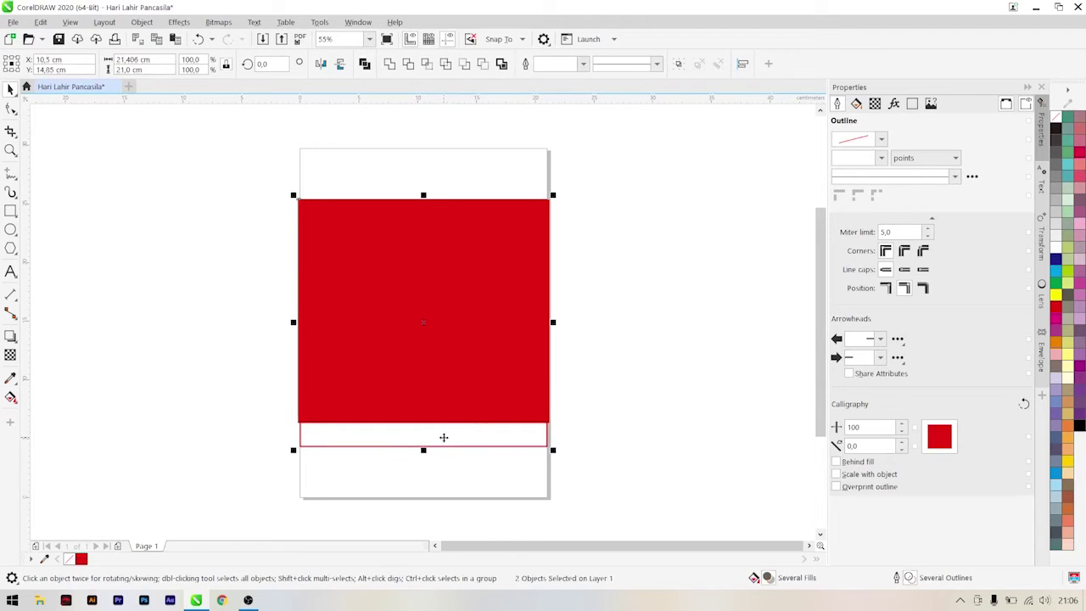
left_click(654, 366)
Step: PowerClip the red rectangle inside the red-outlined square
left_click(451, 291)
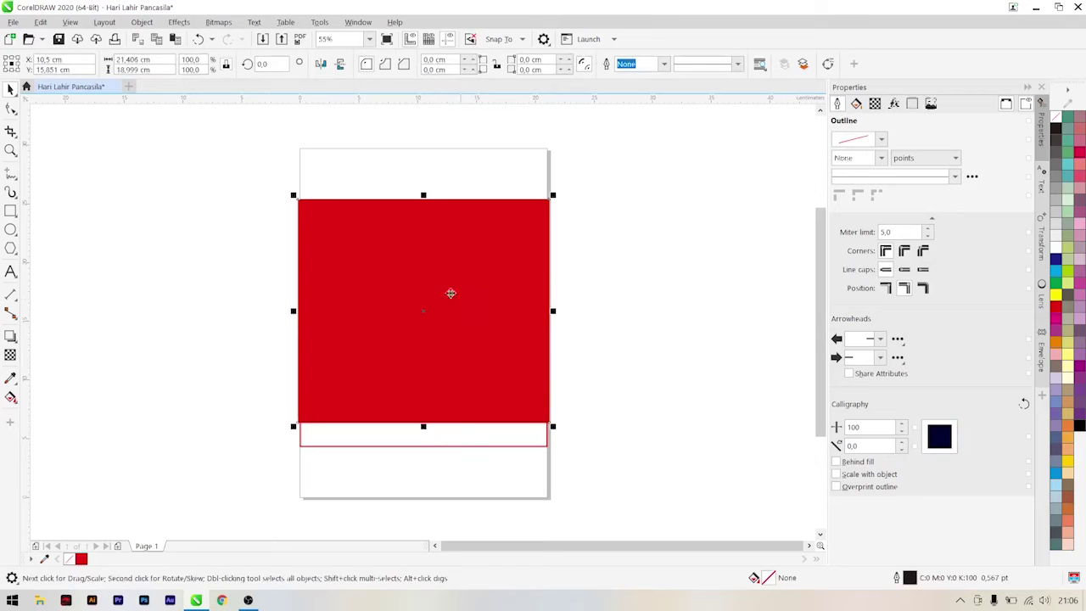
left_click(141, 22)
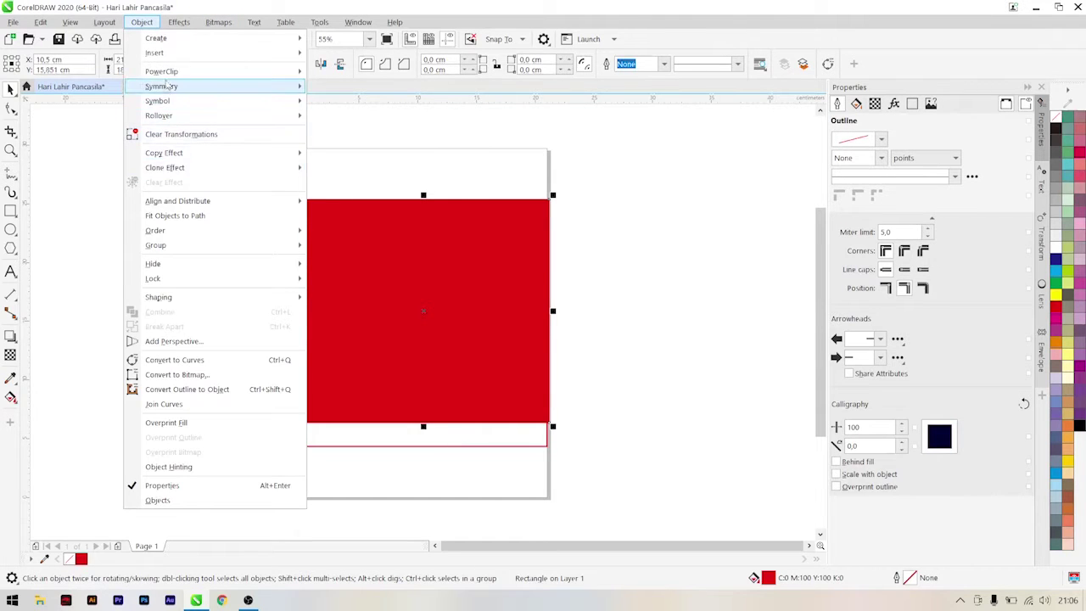
mouse_move(167, 75)
left_click(346, 152)
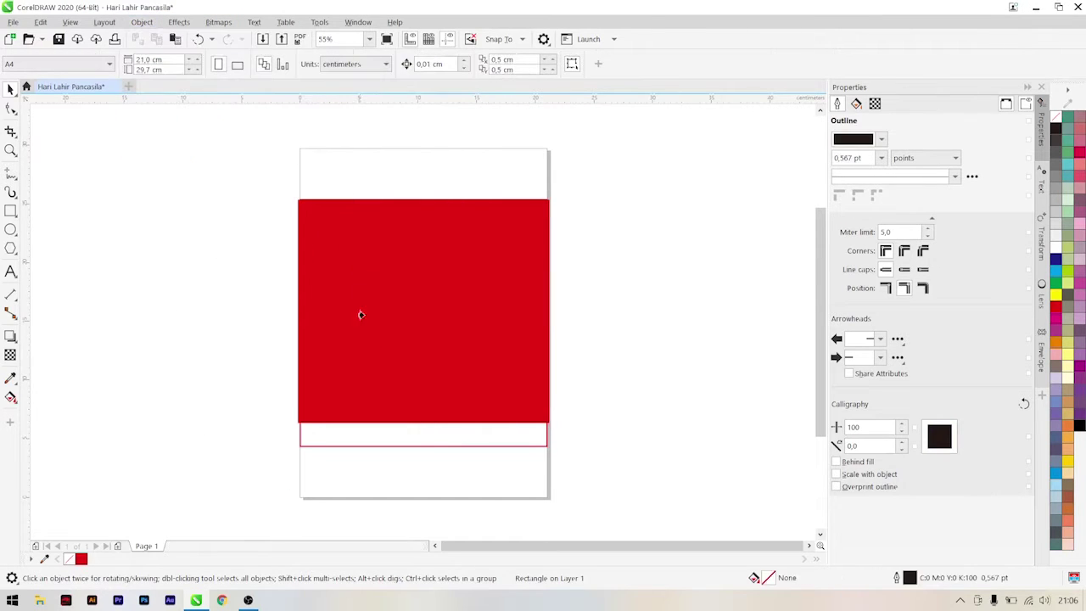
left_click(335, 413)
left_click(251, 359)
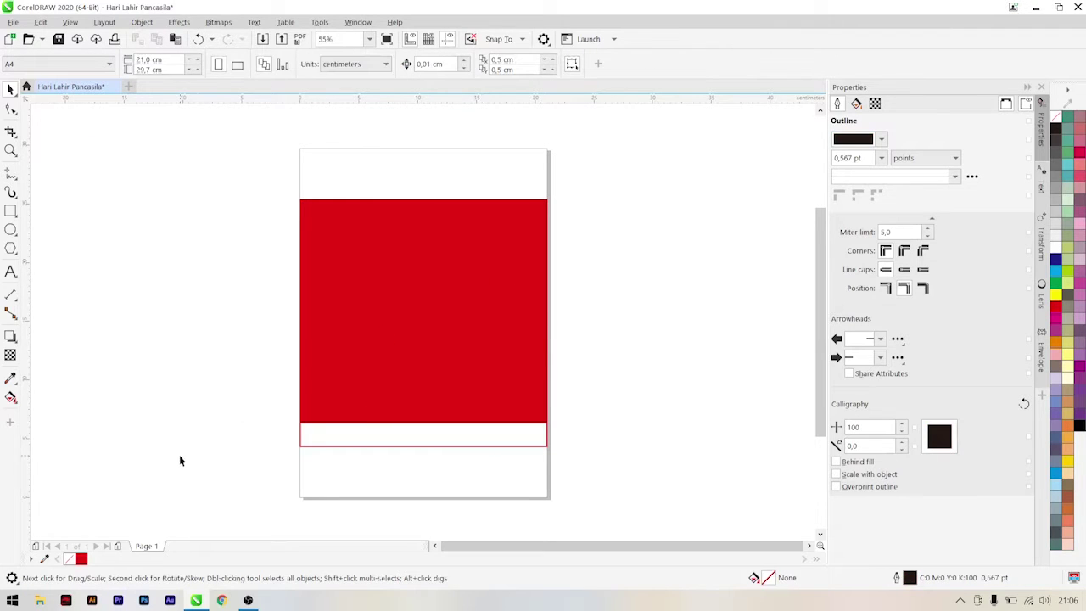
Step: Import the Logo Garuda PNG from the desktop's Elemen folder into the CorelDRAW page
left_click(1036, 7)
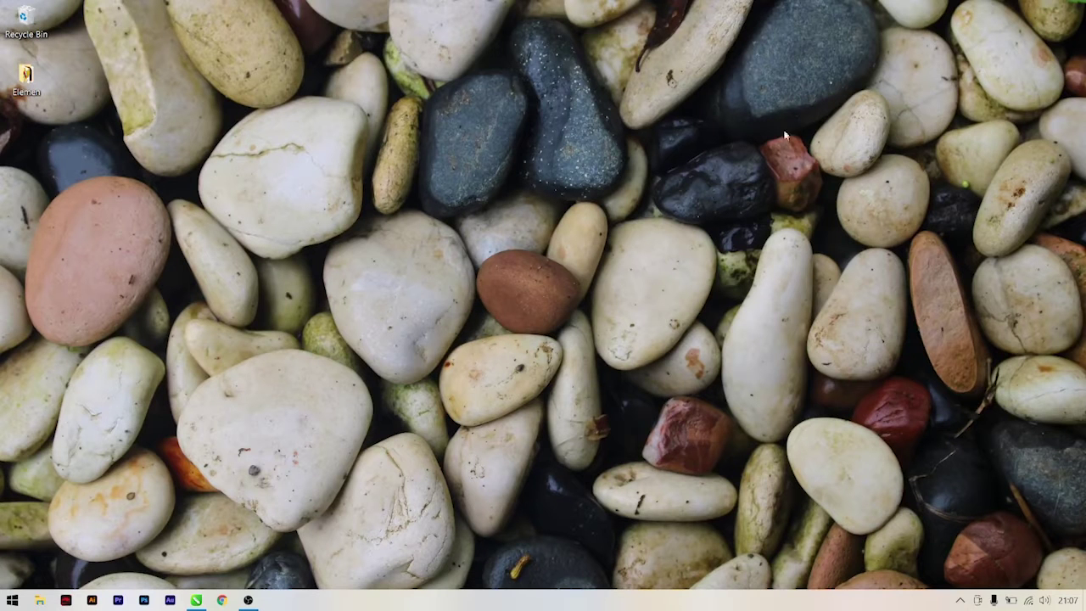
double_click(26, 78)
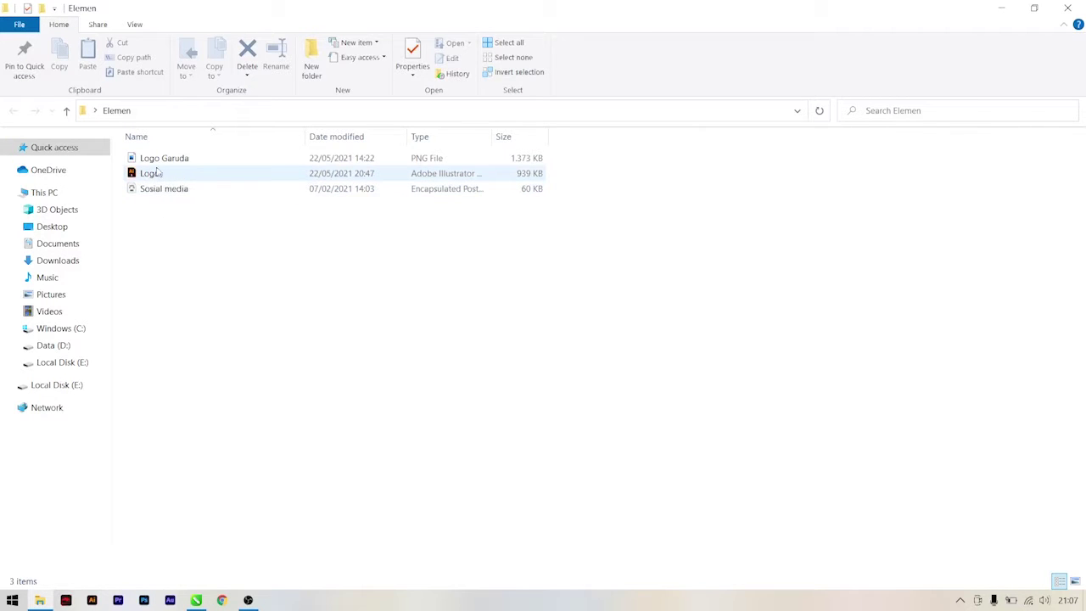
left_click_drag(161, 158, 432, 313)
Step: Scale the Garuda logo down to about 5.3 by 5.7 cm and centre it horizontally in the red area's upper part
scroll(206, 327, "down", 3)
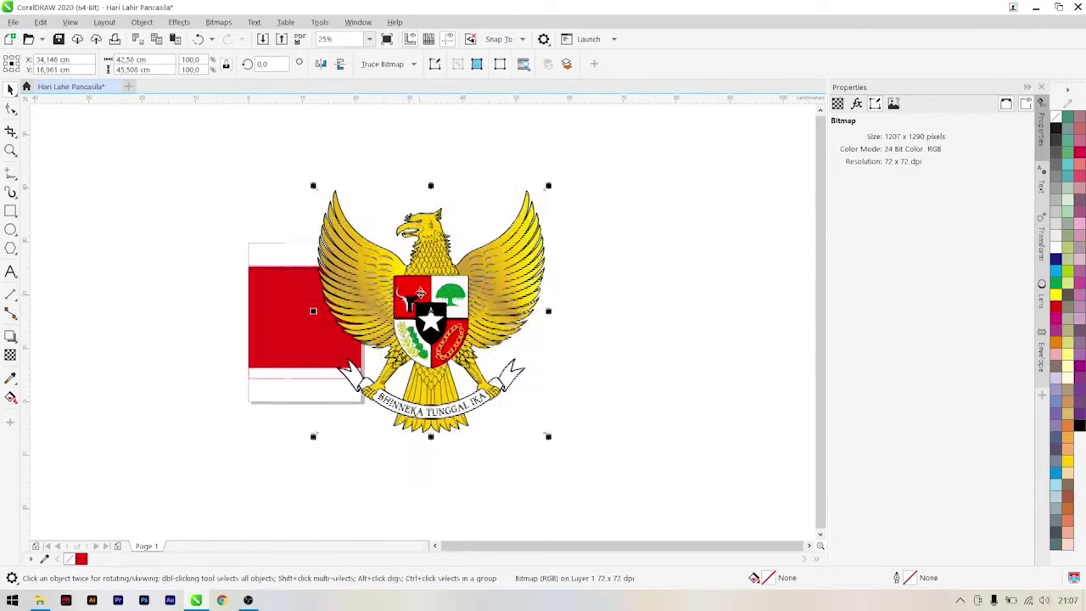
left_click_drag(547, 183, 374, 372)
scroll(285, 360, "up", 2)
left_click_drag(397, 417, 332, 245)
scroll(350, 215, "up", 2)
left_click_drag(425, 150, 394, 152)
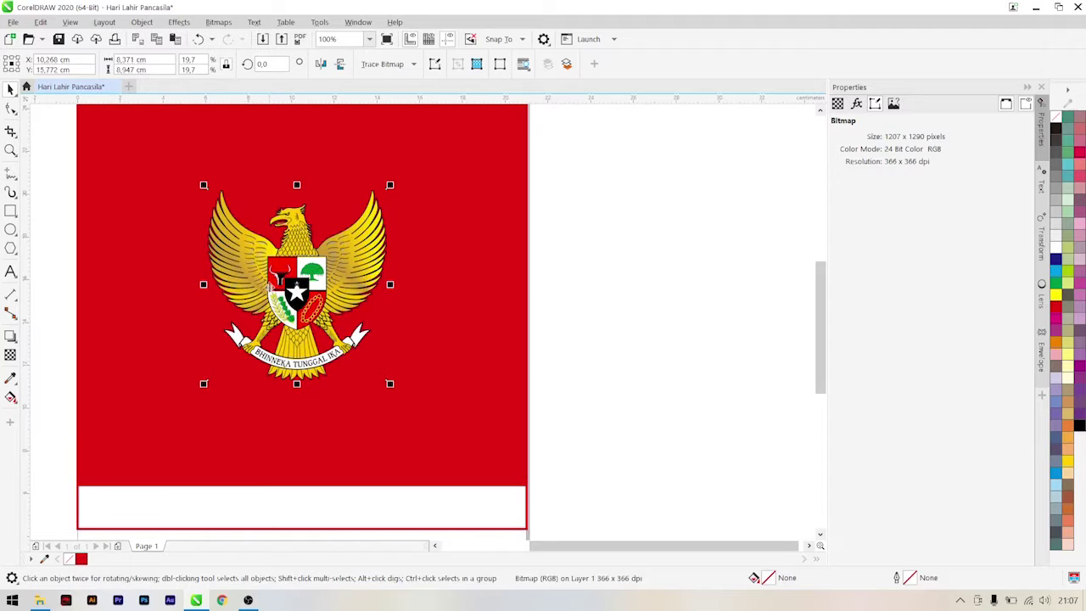
scroll(272, 219, "down", 2)
scroll(271, 218, "up", 2)
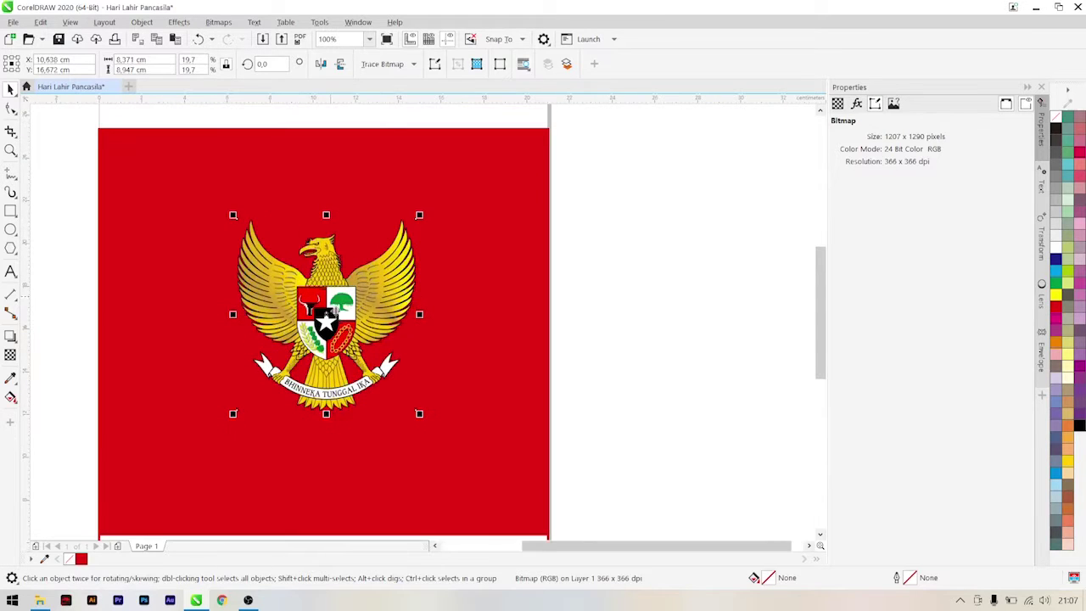
left_click_drag(425, 422, 355, 343)
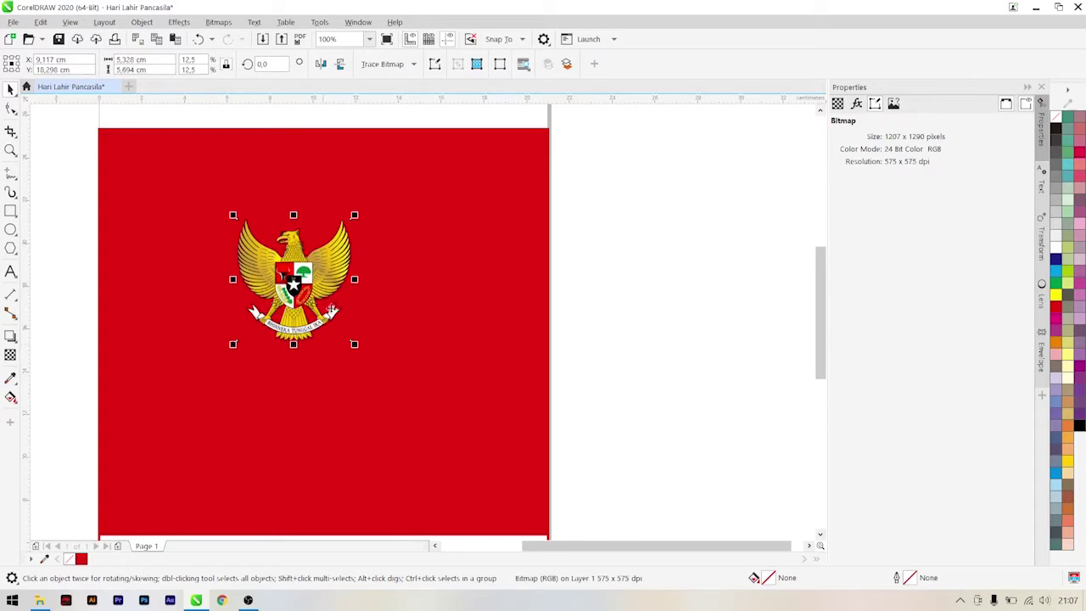
left_click(426, 343, "shift")
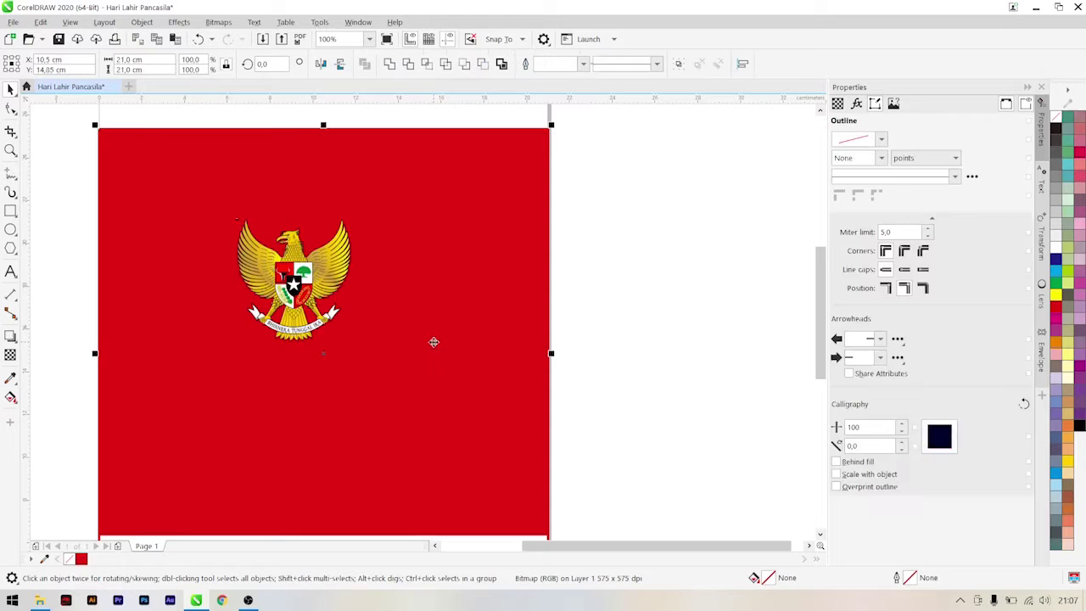
key("c")
Step: Recolour the Garuda logo bitmap to solid white (#FFFFFF) with the Replace Colors effect
left_click(278, 302)
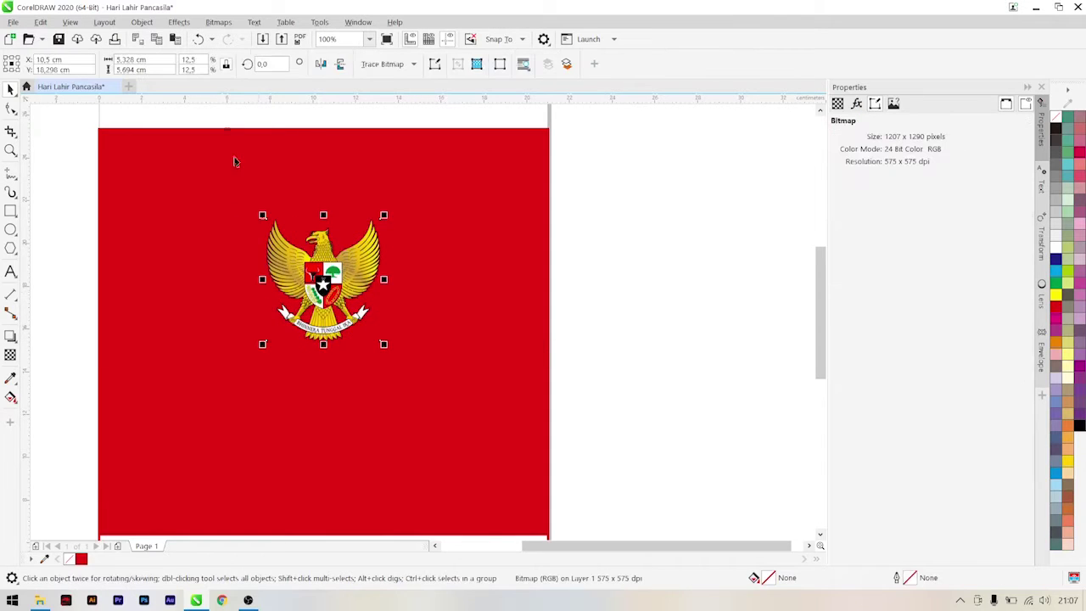
left_click(179, 23)
mouse_move(218, 26)
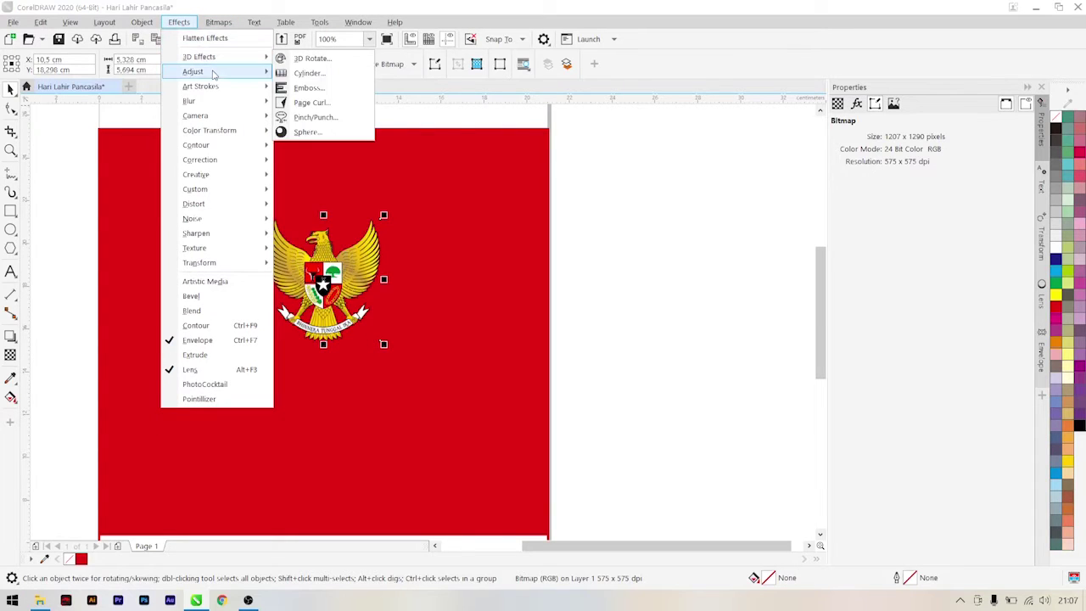
mouse_move(213, 75)
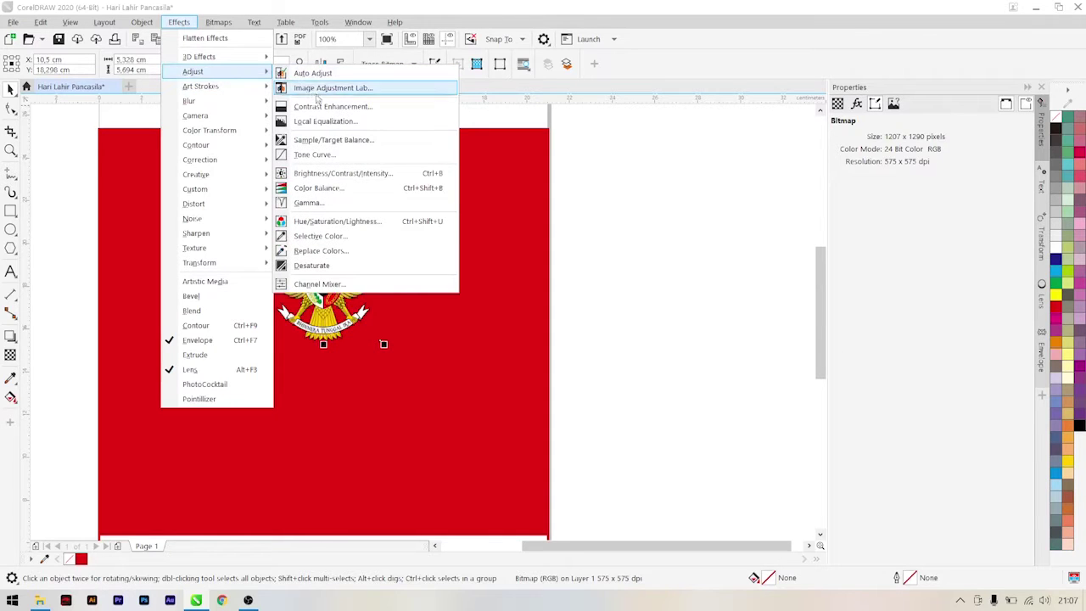
left_click(323, 251)
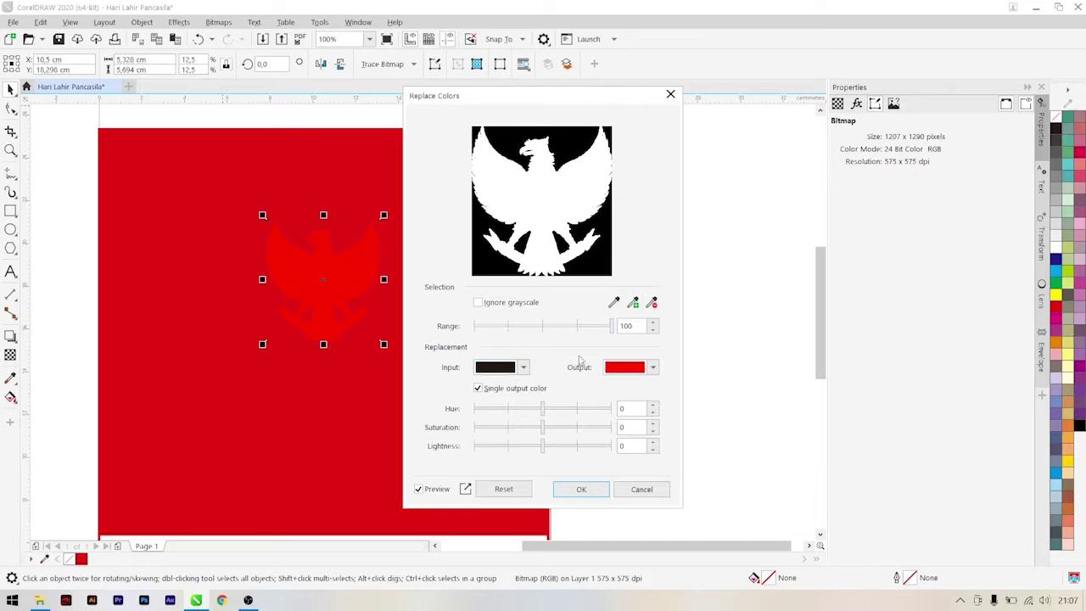
left_click(652, 367)
left_click(613, 429)
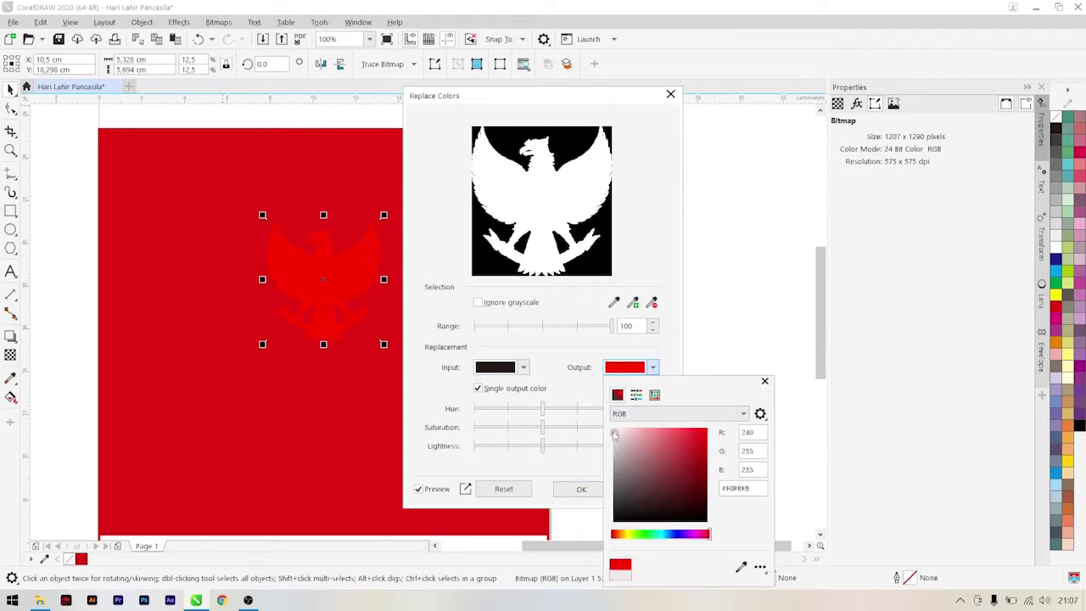
left_click_drag(681, 387, 694, 246)
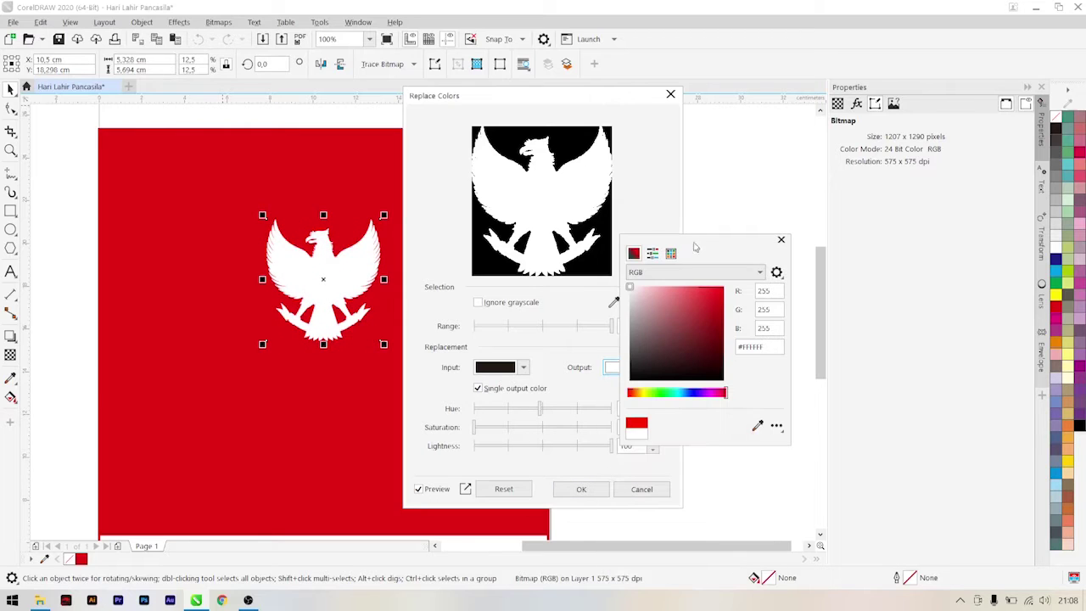
left_click(650, 183)
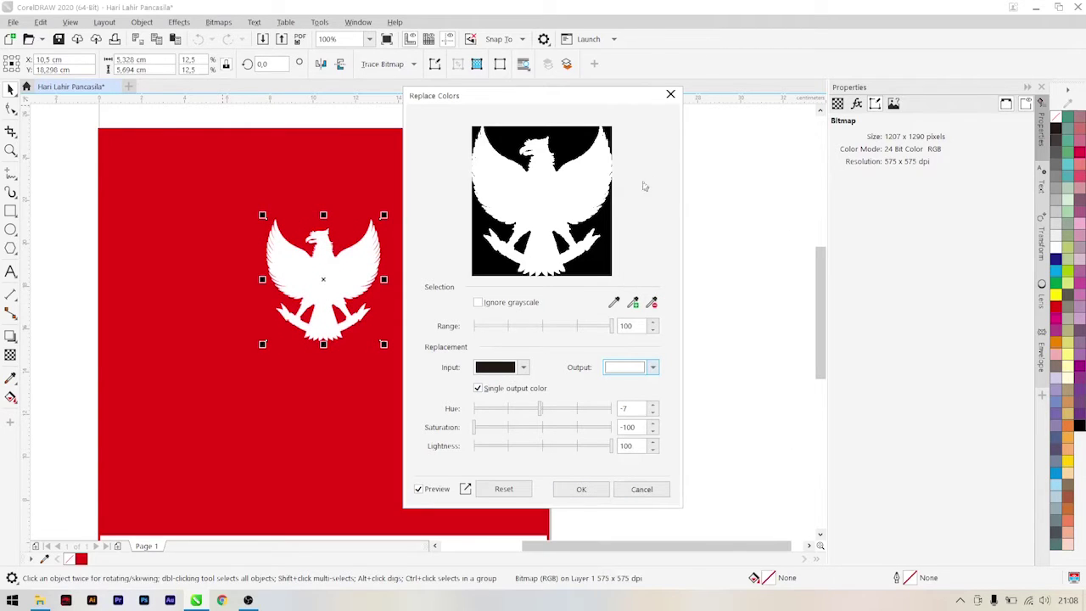
left_click(581, 489)
left_click(654, 393)
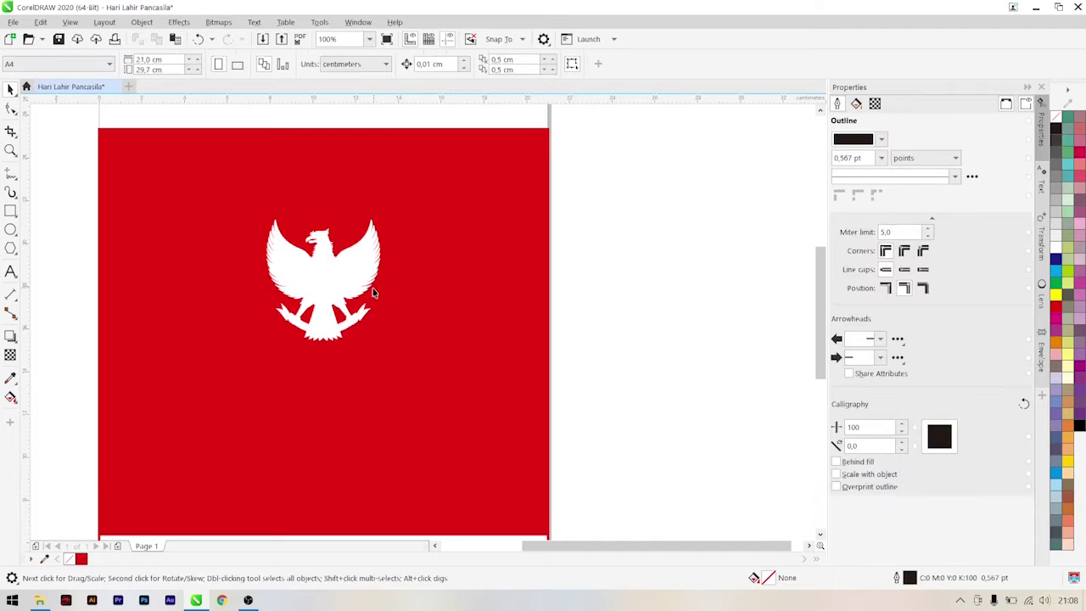
Step: Align the white Garuda emblem with the square's horizontal centre
left_click(367, 285)
left_click(471, 291)
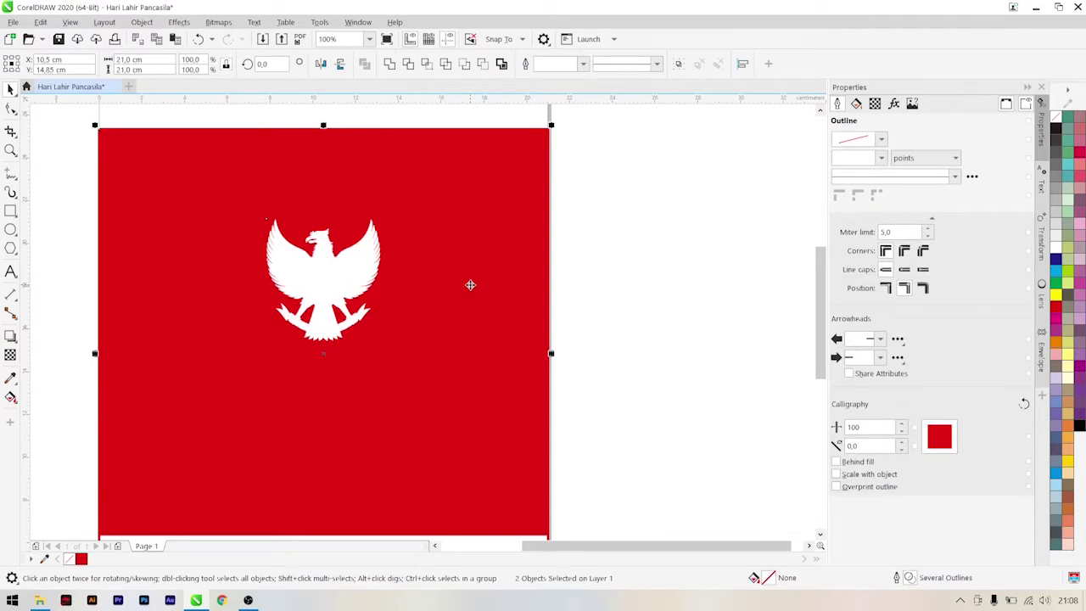
left_click(682, 300)
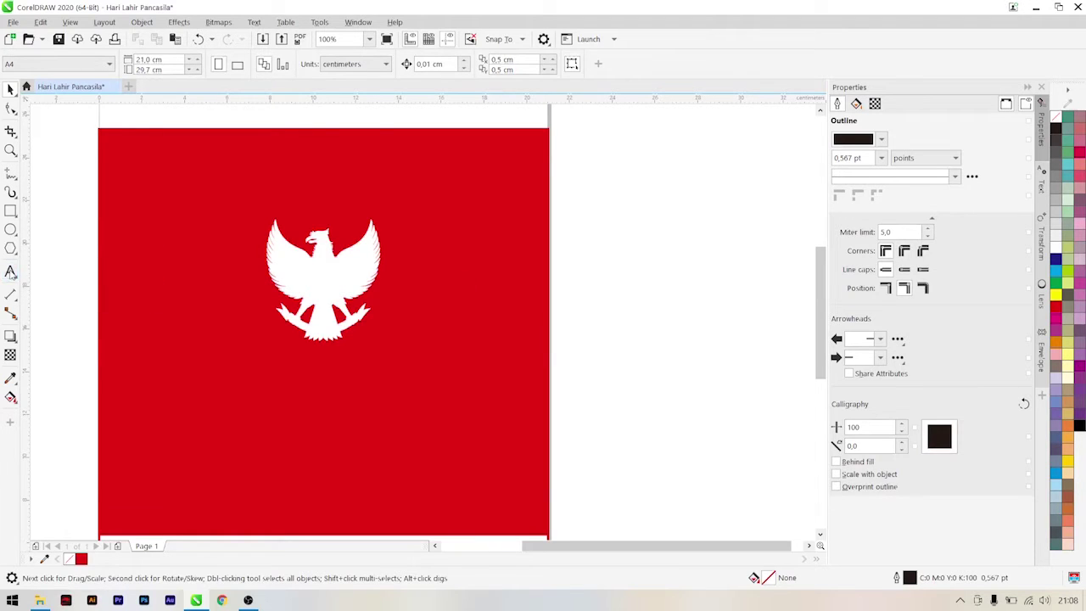
Step: Add artistic text below the emblem reading HARI LAHIR, PANCASILA and 1 JUNI on three separate lines
key("F8")
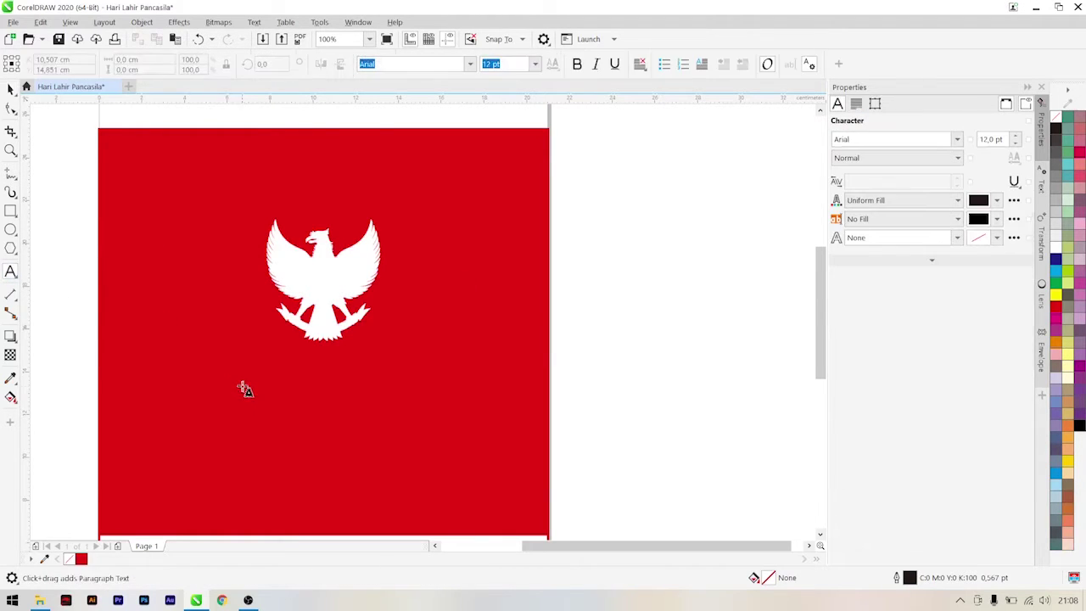
left_click(262, 400)
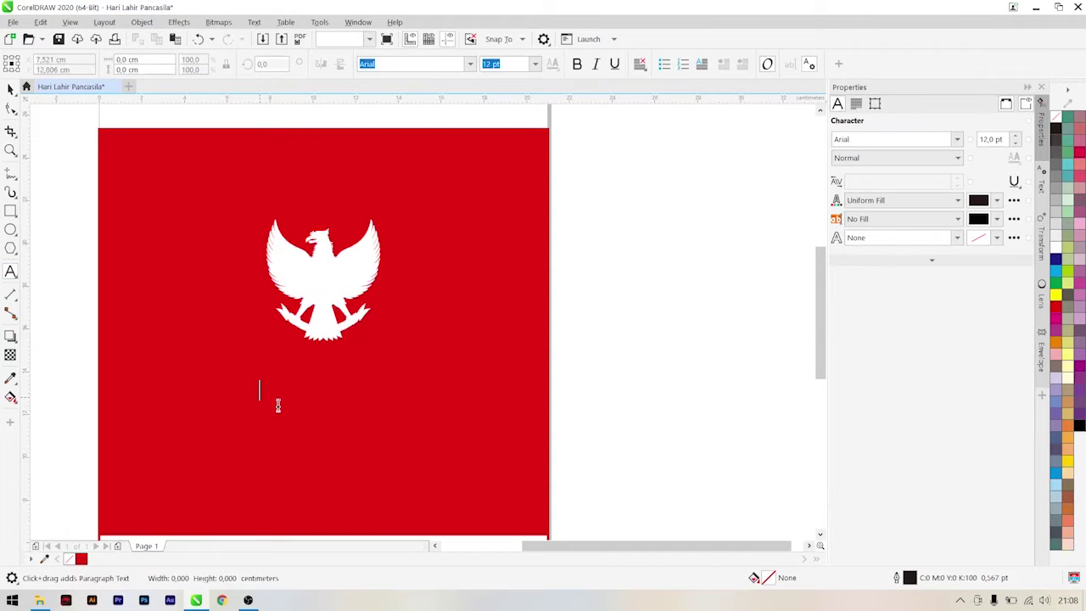
type("HARI")
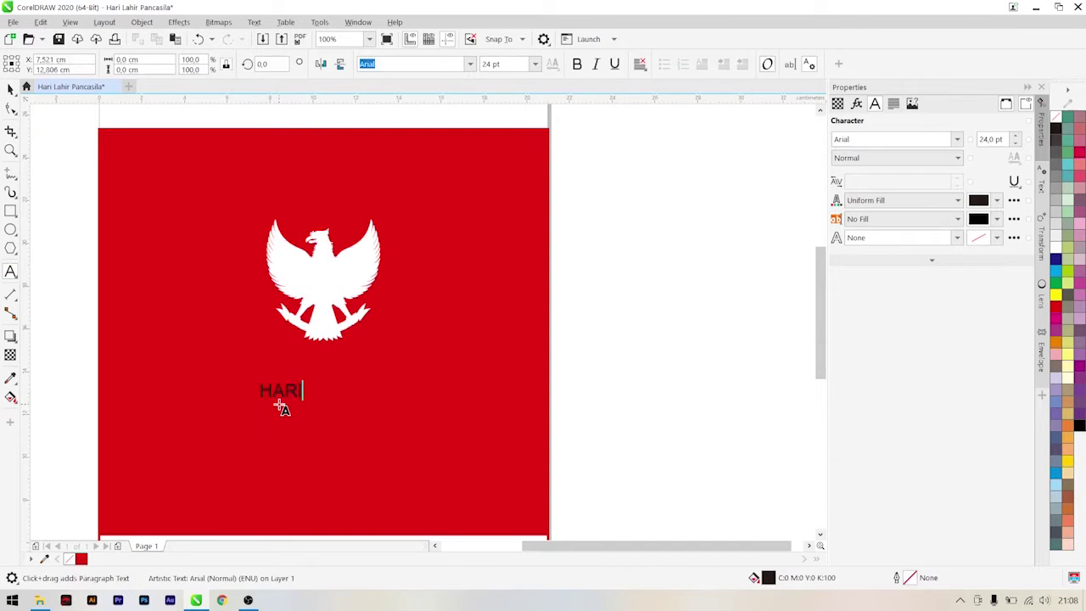
type(" LAHIR")
type("PA")
type("NCASILA ")
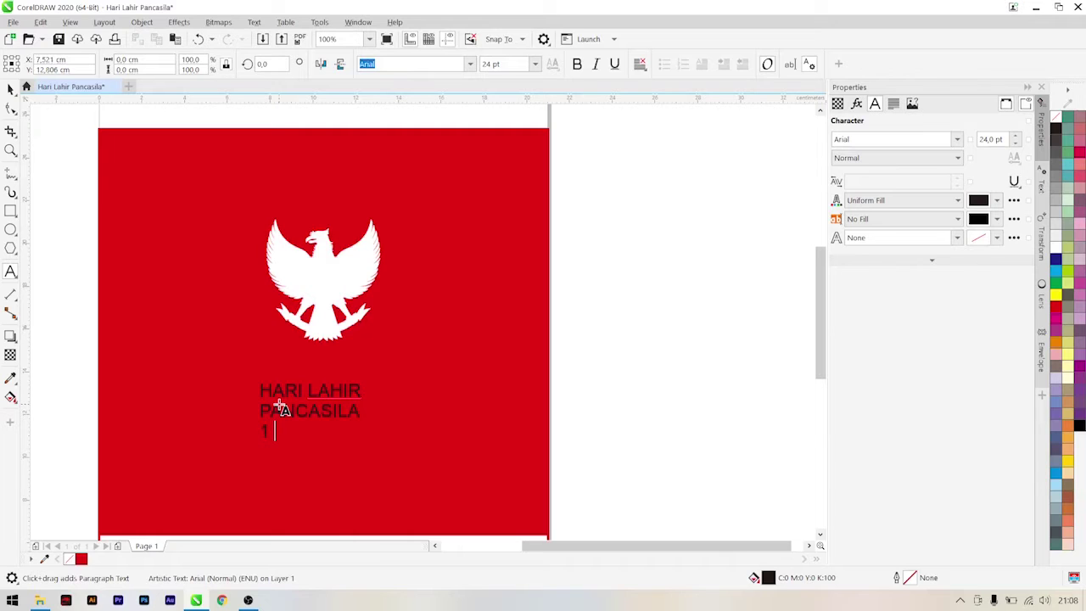
type("1 JUNI")
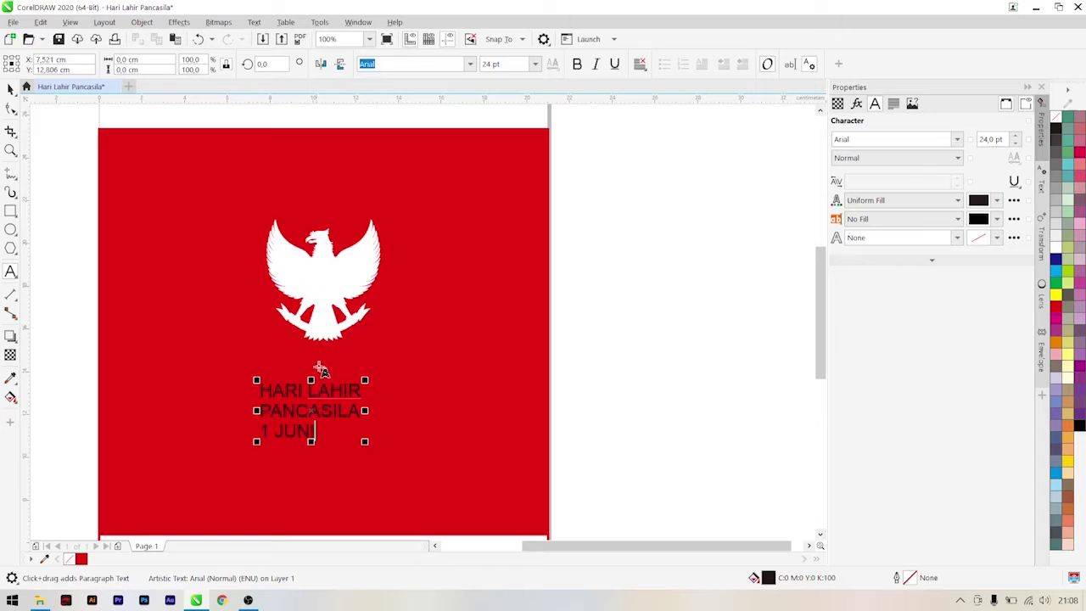
Step: Centre-align all three lines of the title text
key("ctrl+a")
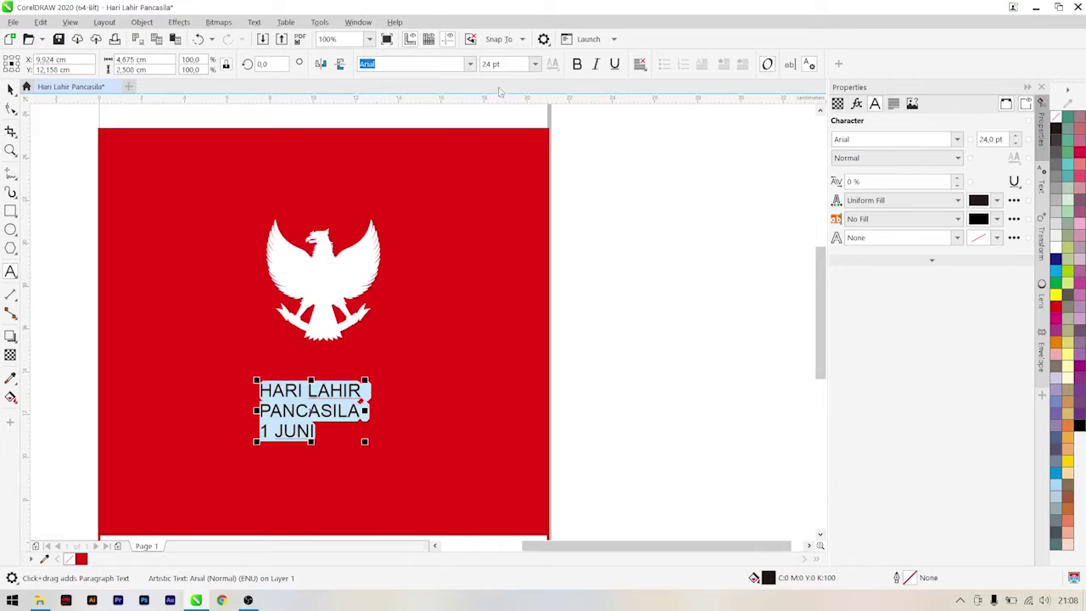
left_click(640, 64)
left_click(650, 111)
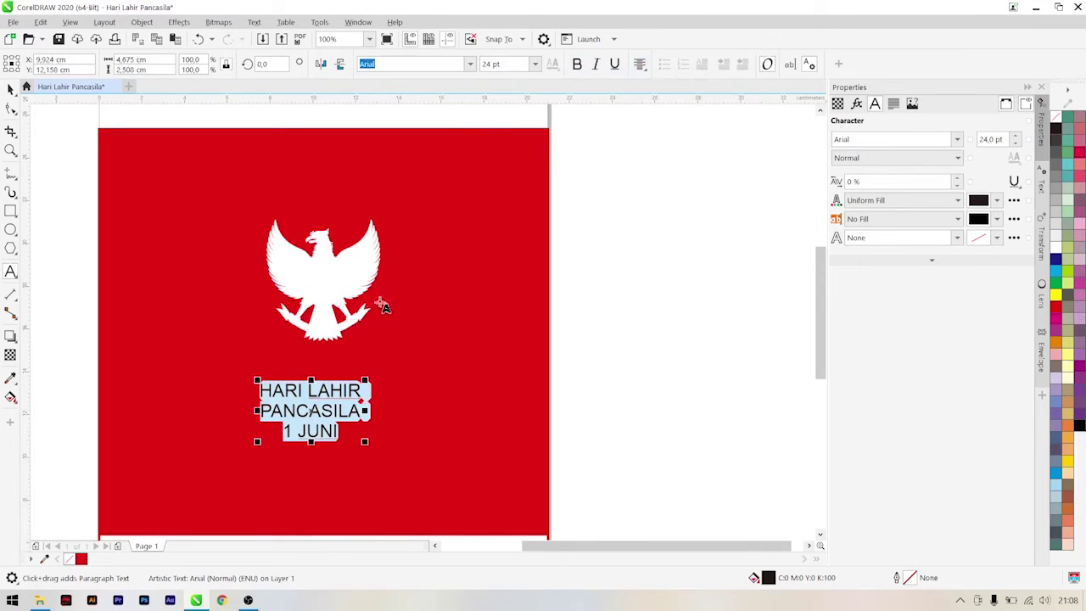
Step: Set the font of the HARI LAHIR line to Montserrat
left_click(285, 388)
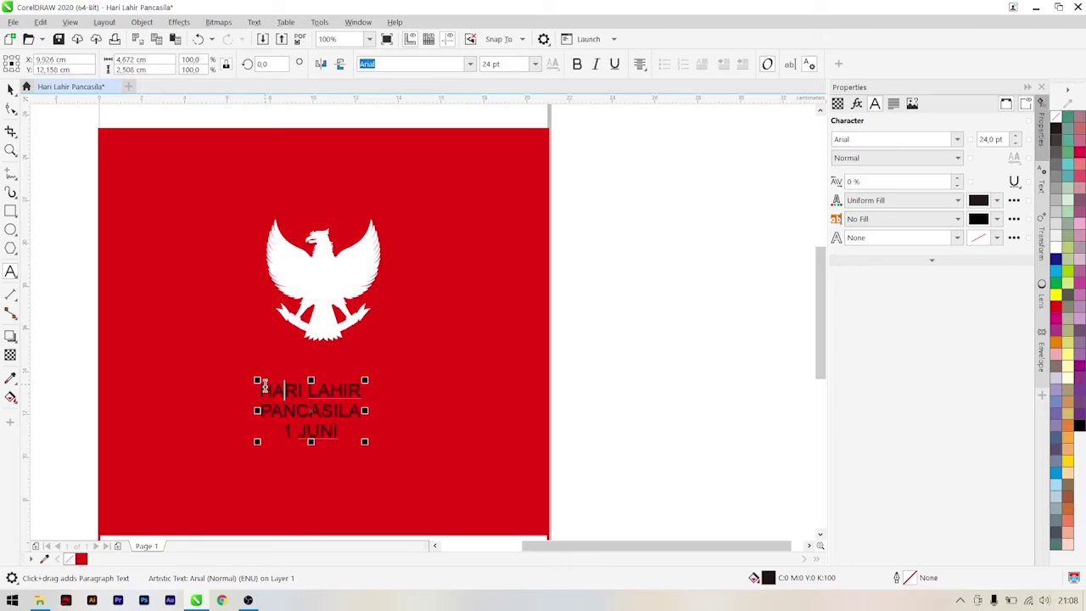
left_click_drag(260, 390, 364, 390)
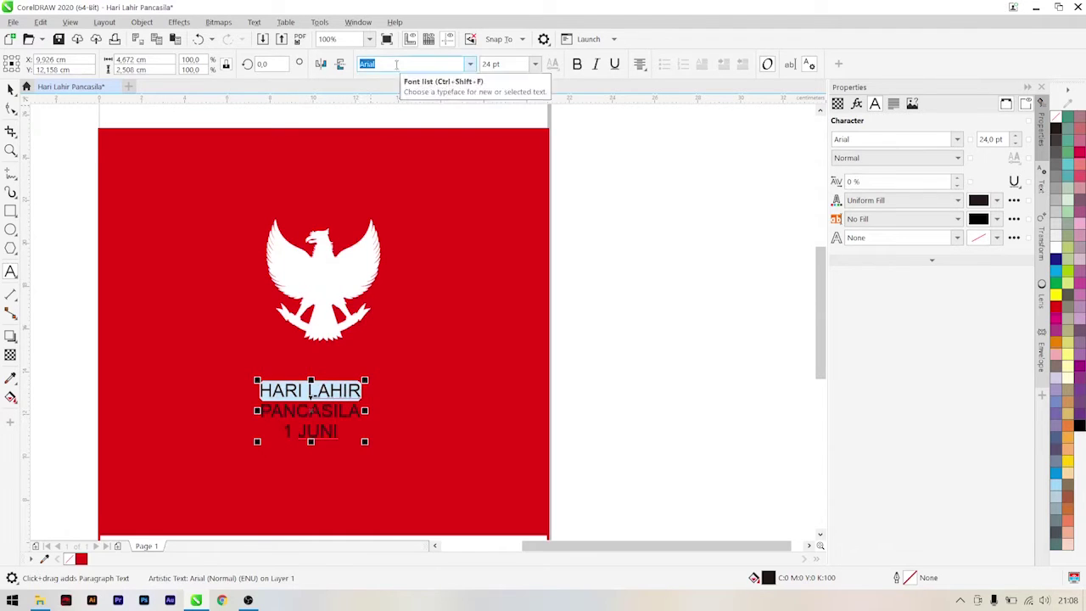
type("Montserrat")
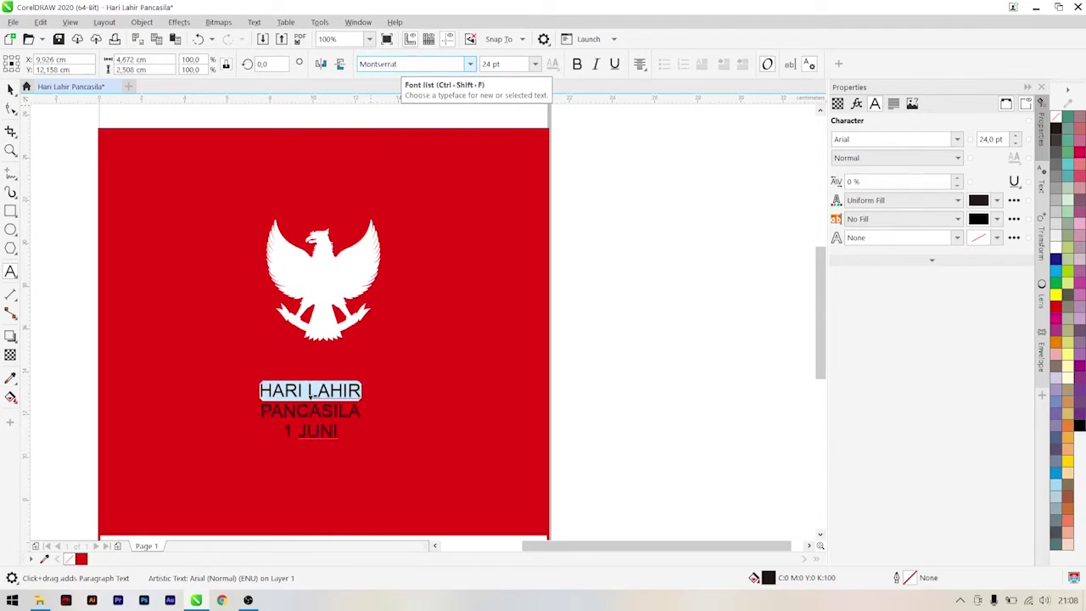
key("Return")
Step: Format the PANCASILA line in Playfair Display at 50 pt
left_click_drag(257, 412, 395, 410)
left_click(472, 65)
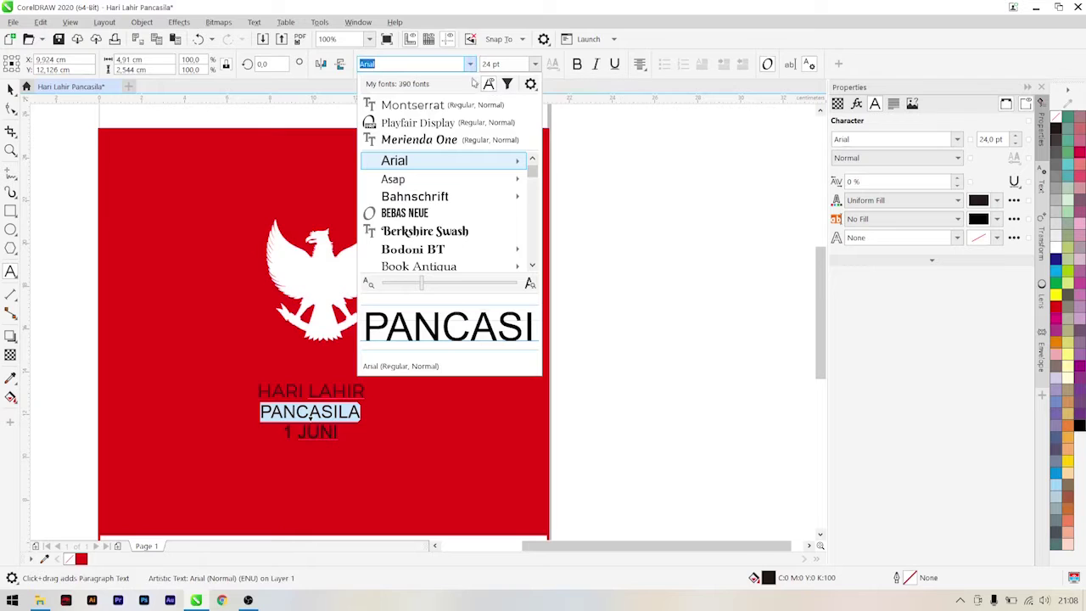
left_click(469, 124)
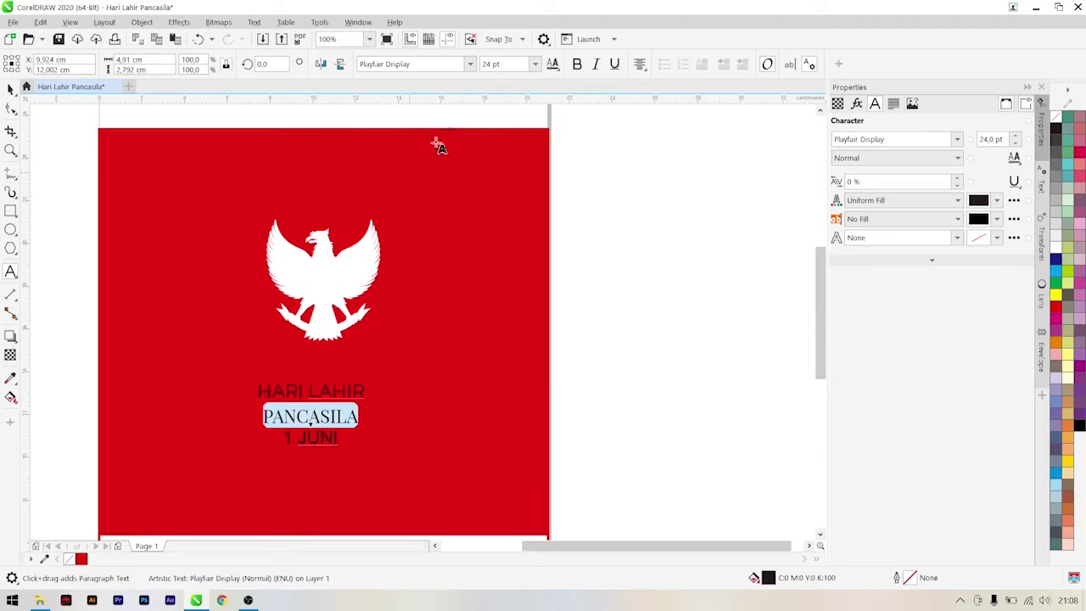
left_click(490, 64)
type("50")
key("Return")
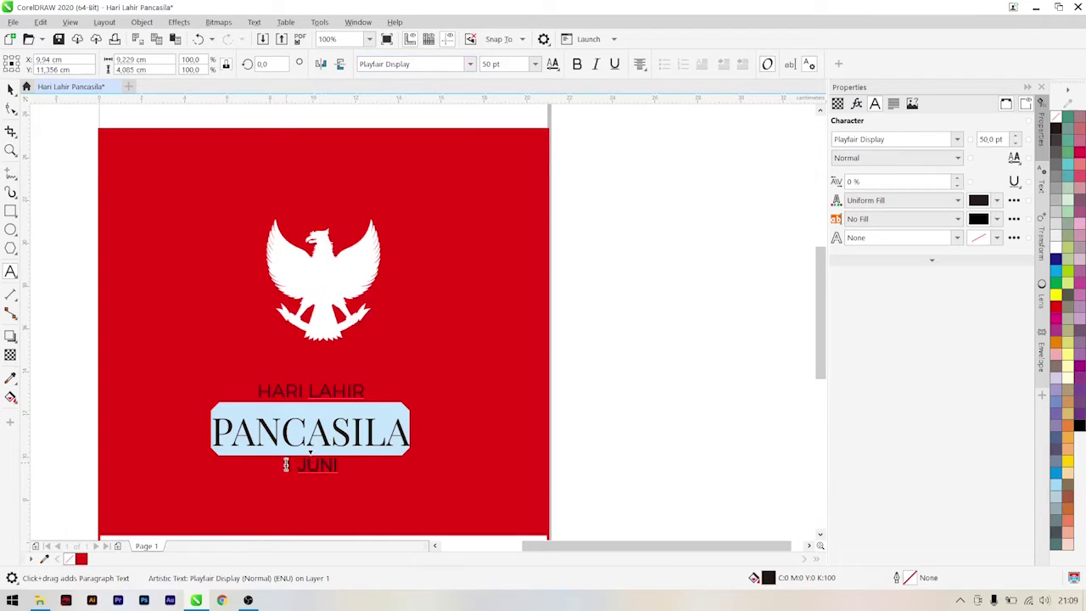
Step: Change the 1 JUNI line's font to Montserrat
left_click_drag(282, 465, 339, 465)
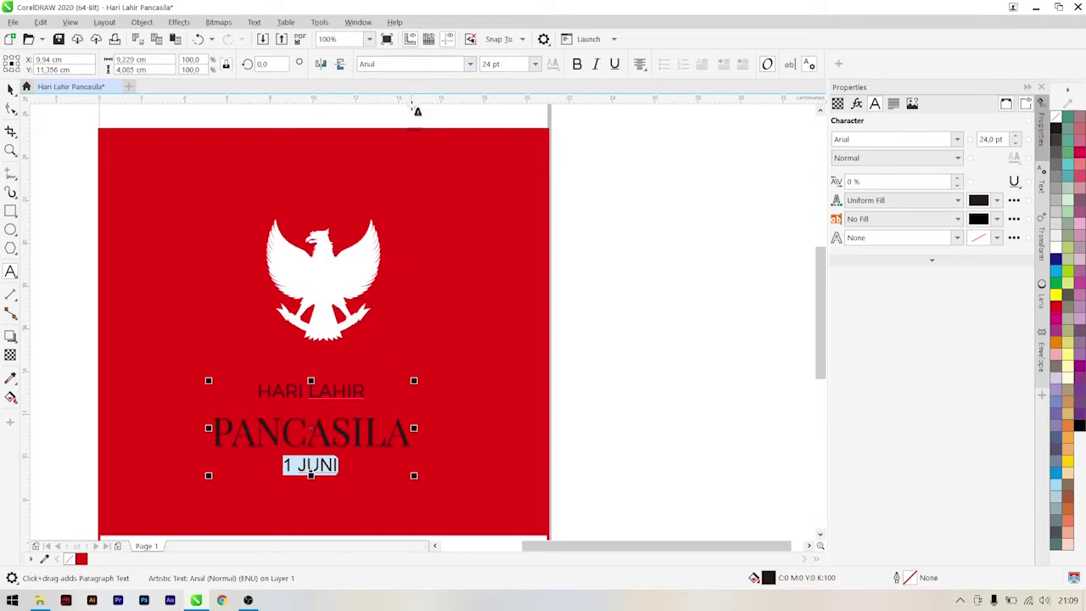
left_click(419, 63)
type("Montserrat")
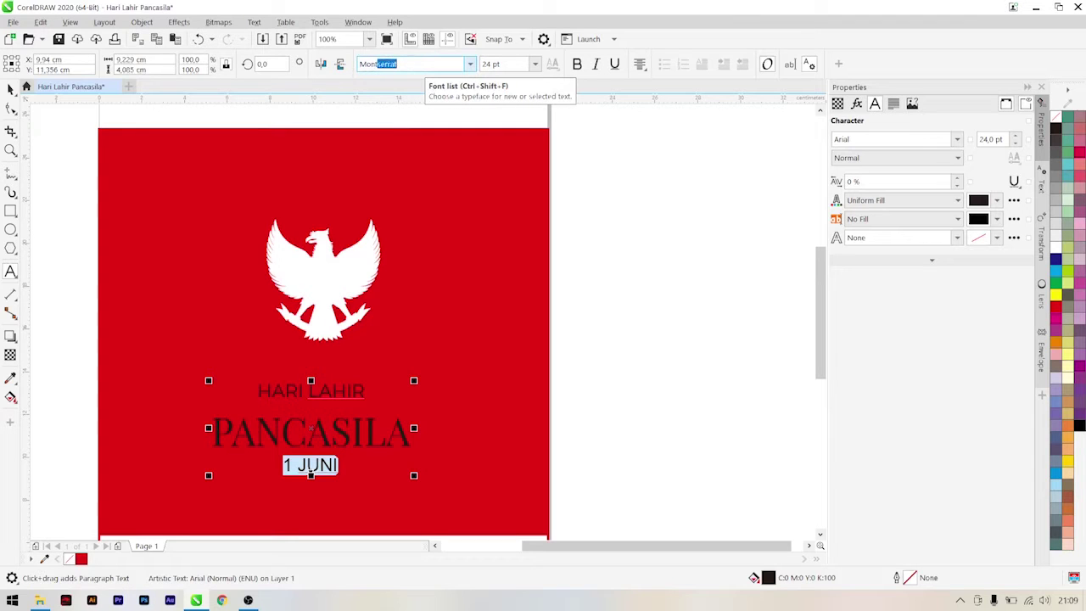
key("Return")
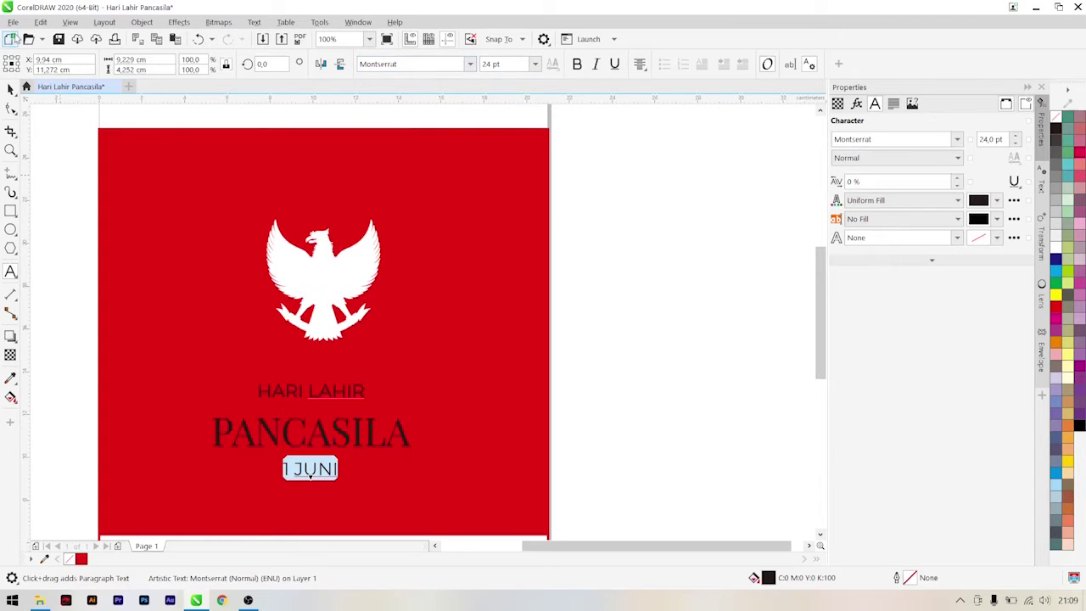
Step: Fill the whole title text with white and set its line spacing to 80% of character height
left_click(10, 89)
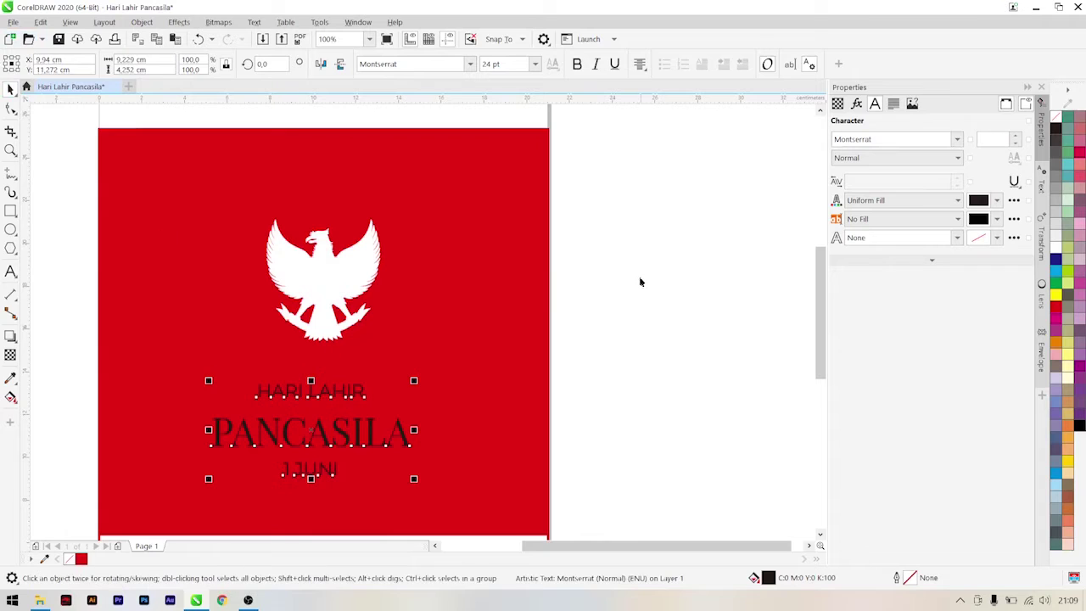
left_click(1056, 246)
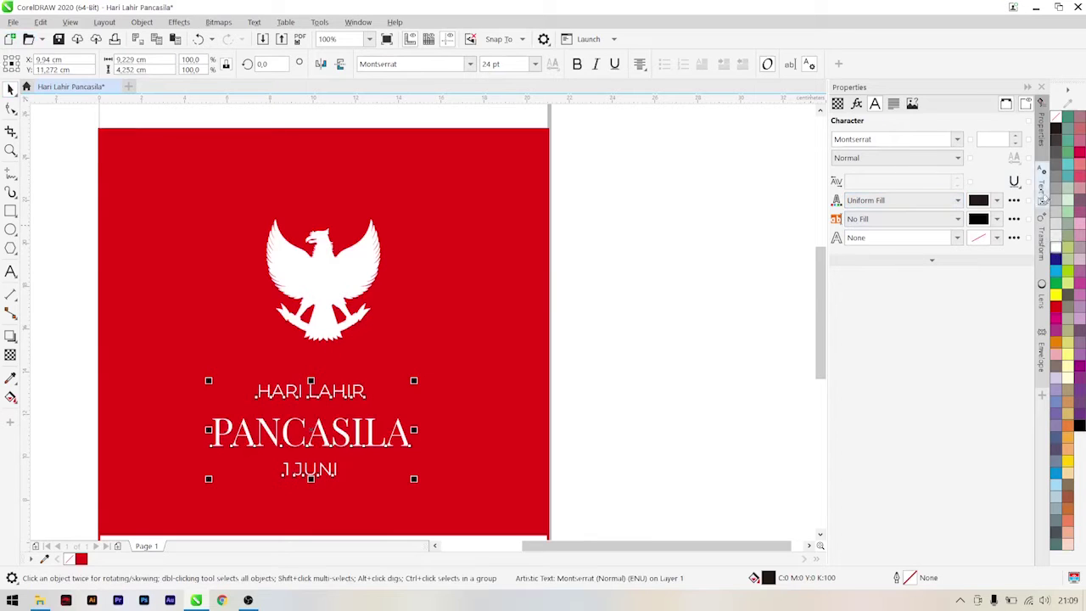
left_click(893, 103)
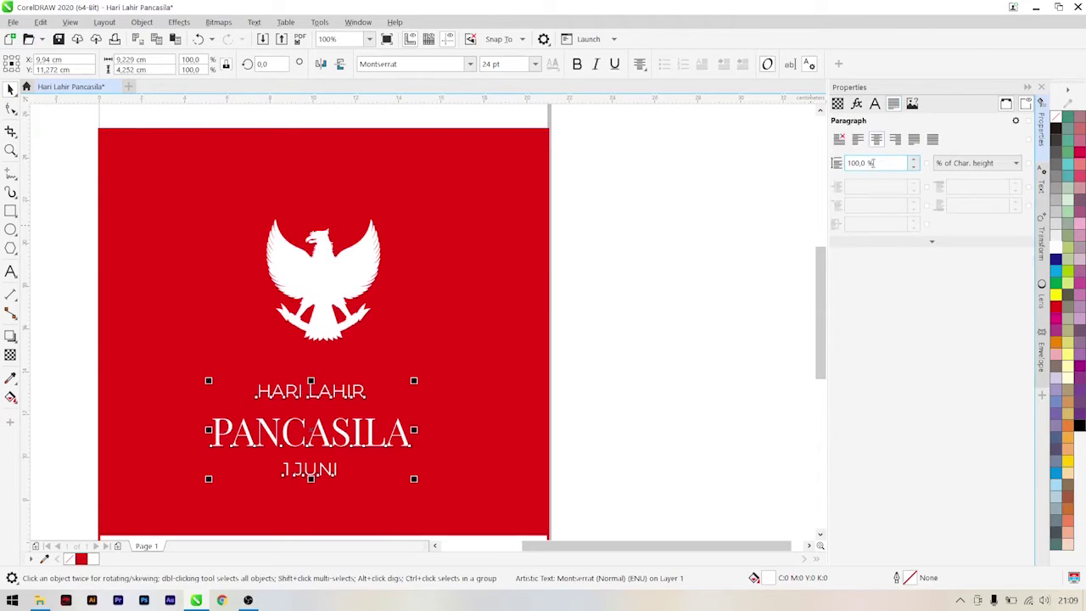
left_click_drag(875, 163, 845, 158)
type("80")
key("Return")
left_click(404, 435)
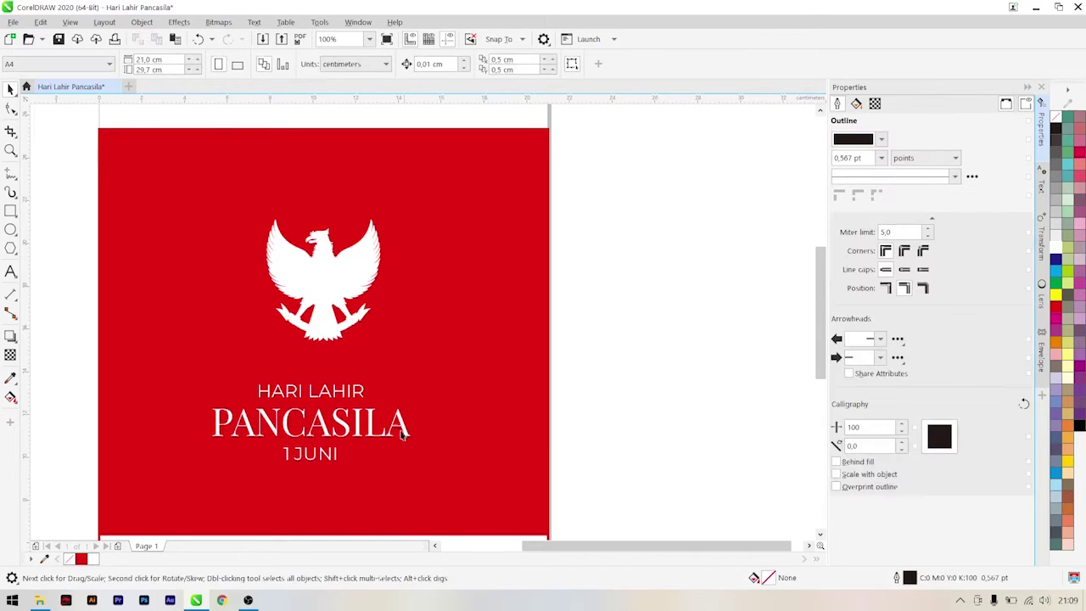
Step: Align the title text with the red square's horizontal centre
left_click(372, 422)
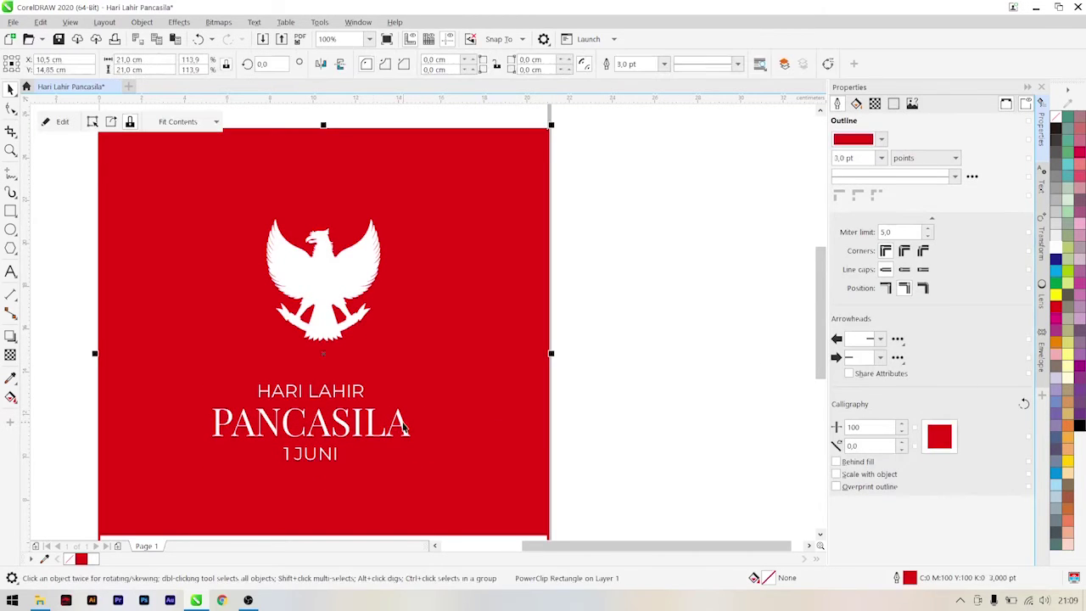
left_click(403, 428, "ctrl")
left_click(444, 414, "shift")
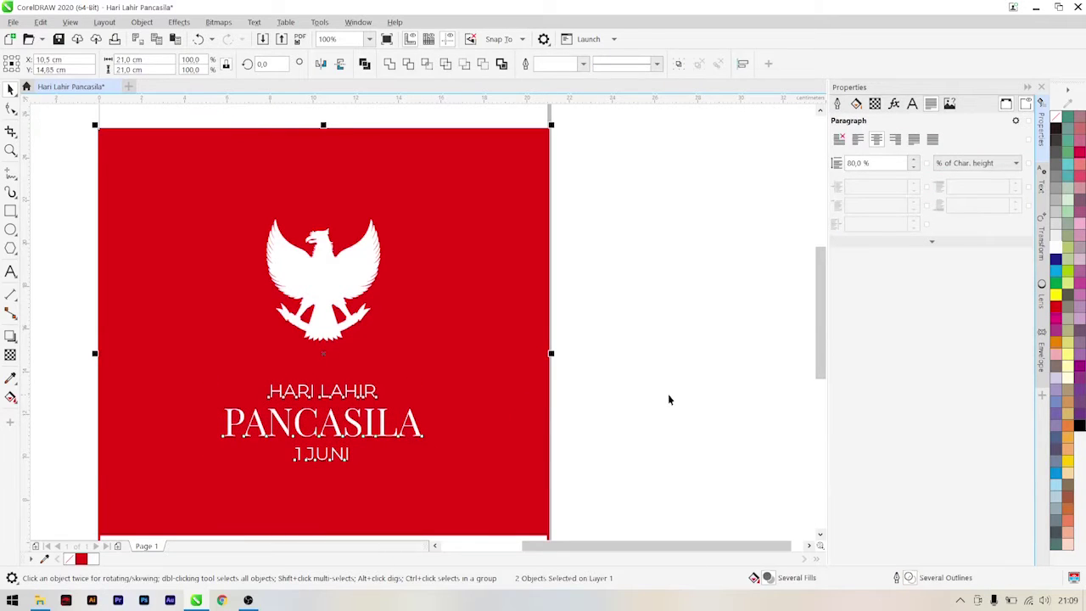
left_click(668, 399)
Step: Move the title text up by about 0.5 cm so it sits closer to the Garuda emblem
scroll(382, 306, "down", 2)
scroll(353, 334, "up", 2)
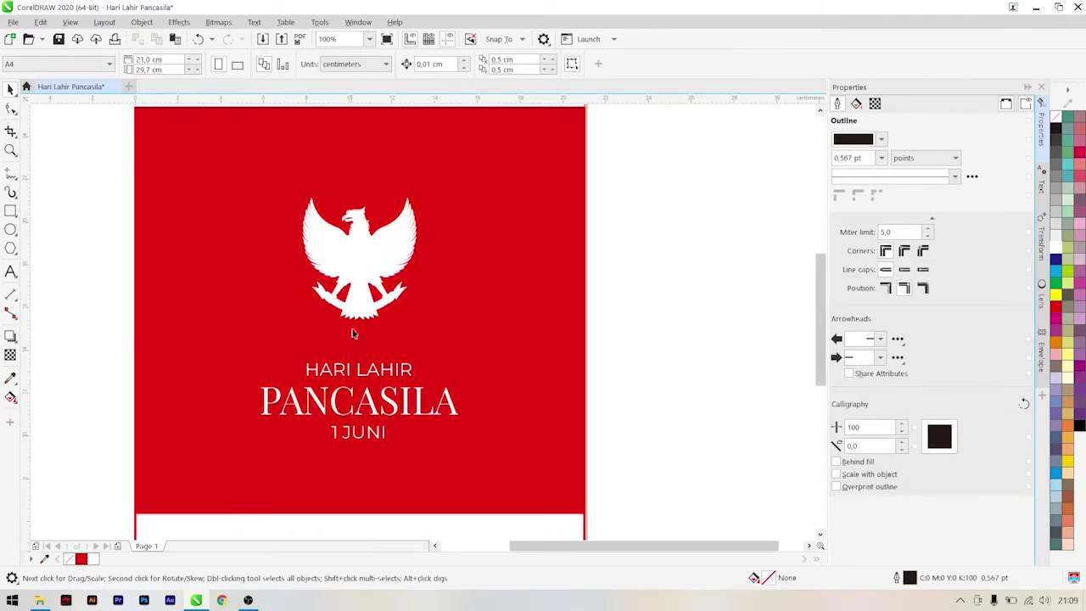
left_click(361, 301)
left_click_drag(361, 300, 361, 300)
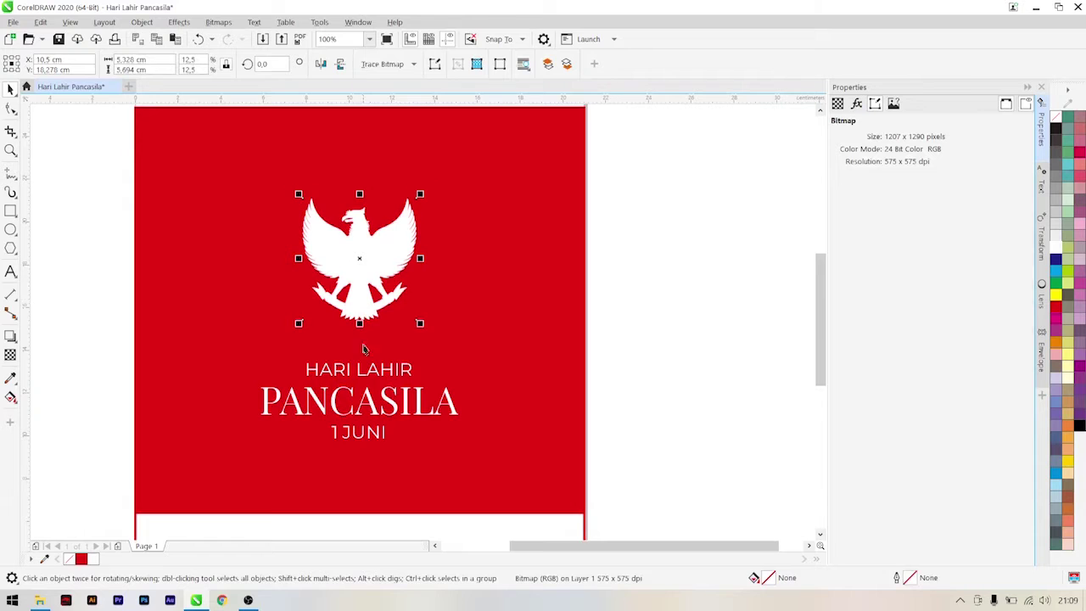
left_click(365, 378)
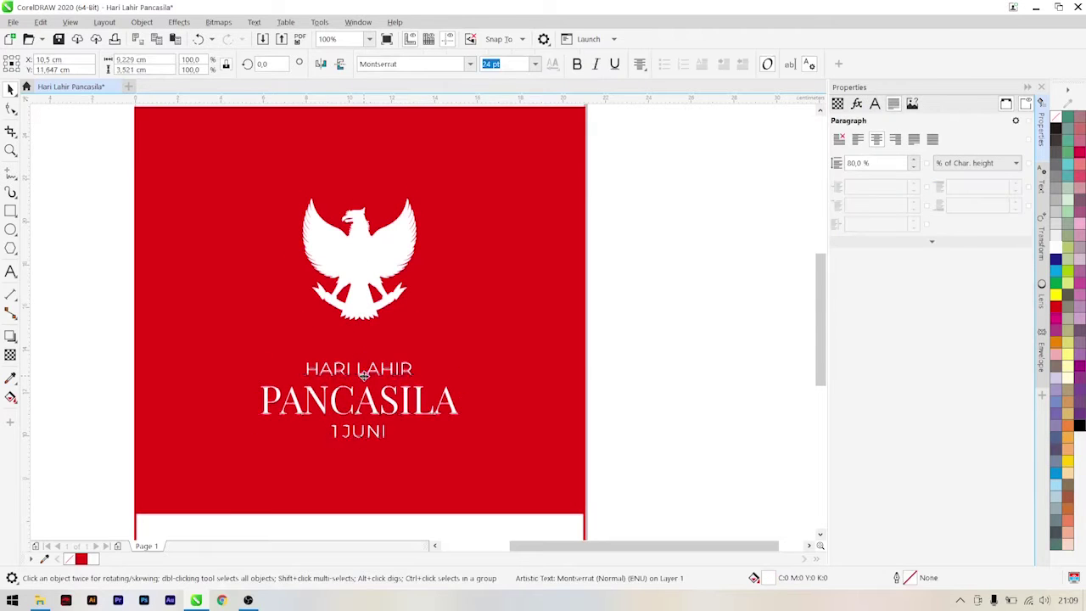
left_click_drag(364, 376, 363, 369)
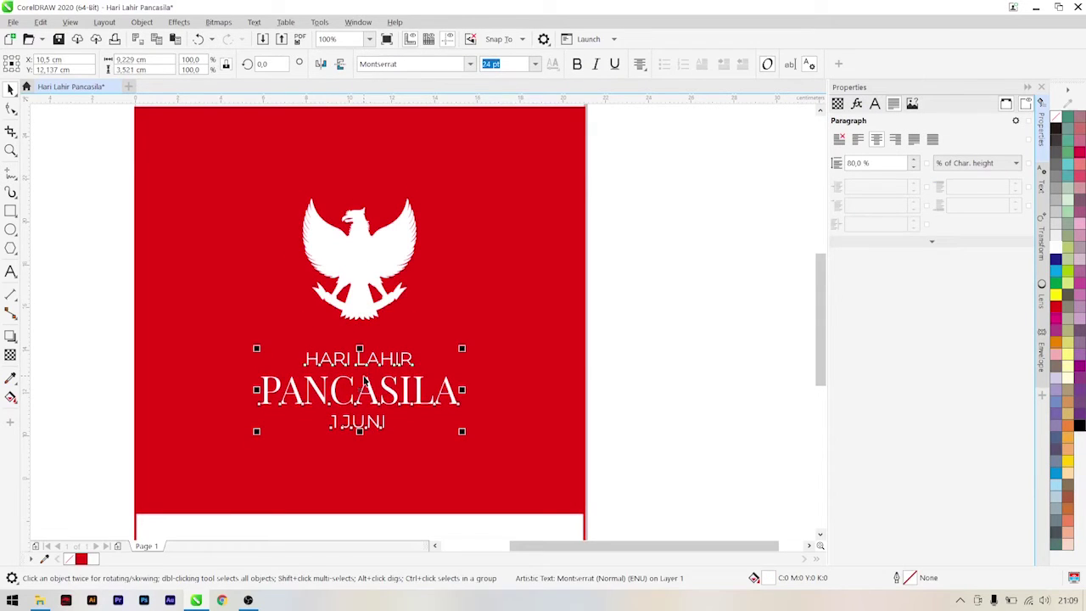
scroll(402, 277, "down", 3)
scroll(380, 258, "up", 3)
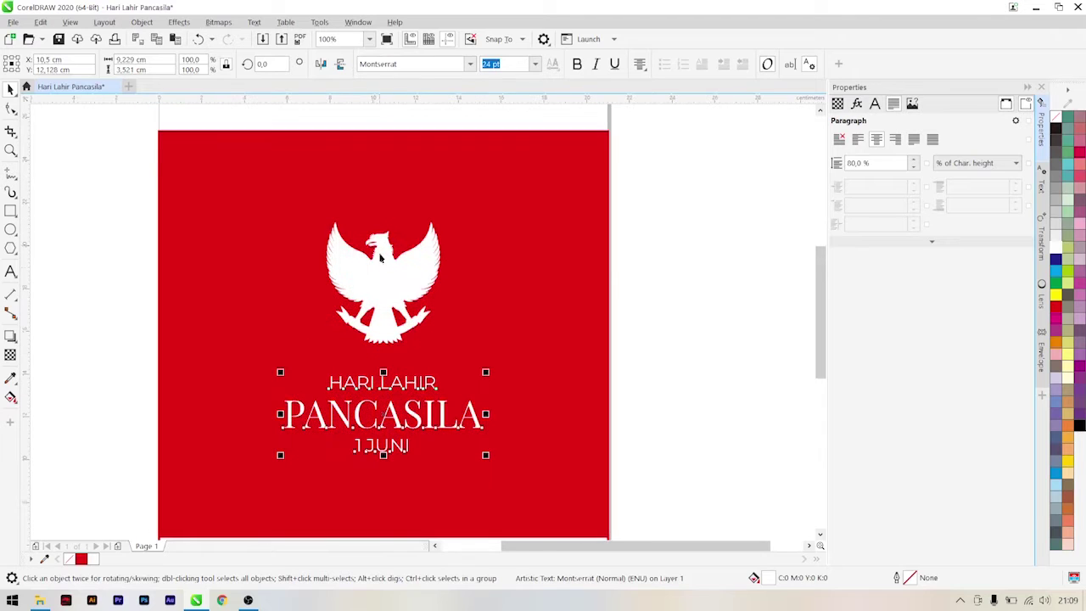
Step: Draw a rectangle about 10.3 by 2.9 cm around the PANCASILA line, crossing the HARI LAHIR and 1 JUNI lines
left_click(638, 314)
left_click(10, 210)
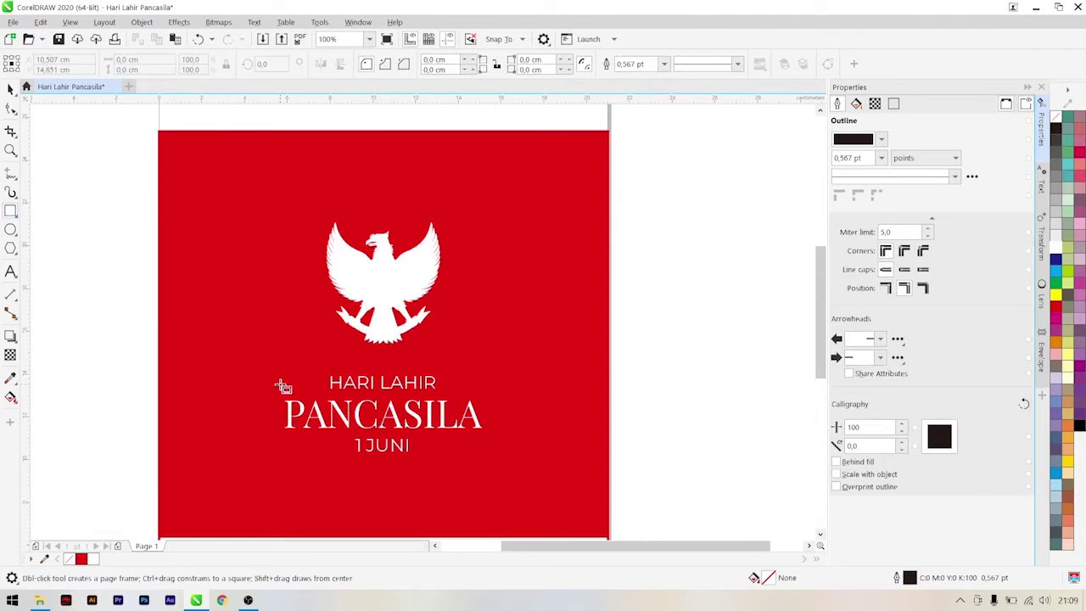
left_click_drag(275, 385, 500, 449)
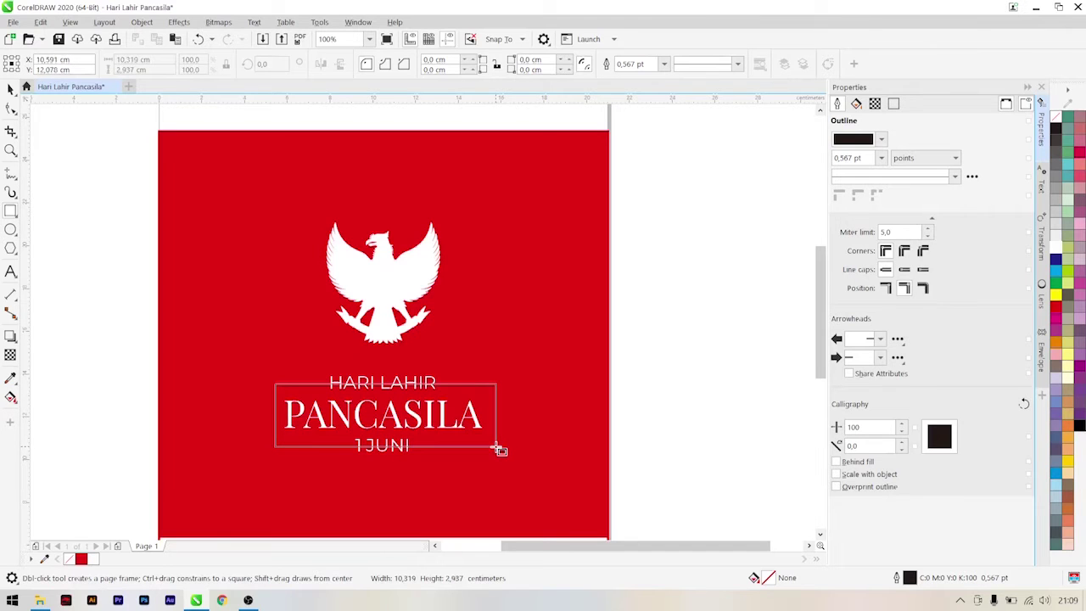
left_click_drag(499, 449, 500, 448)
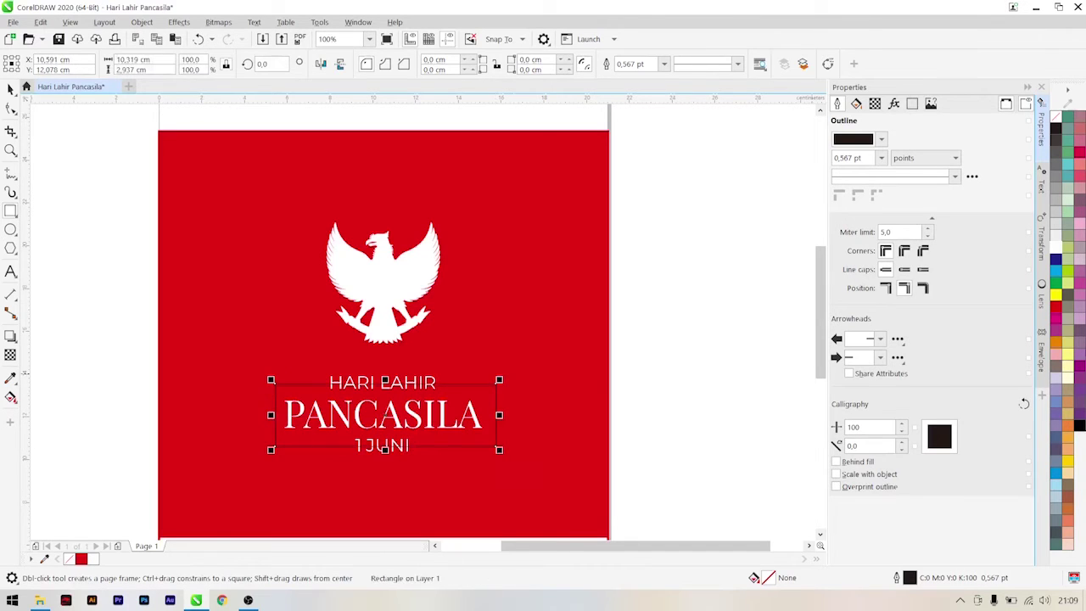
Step: Give the rectangle around the title a white outline 3 pt wide
right_click(1056, 253)
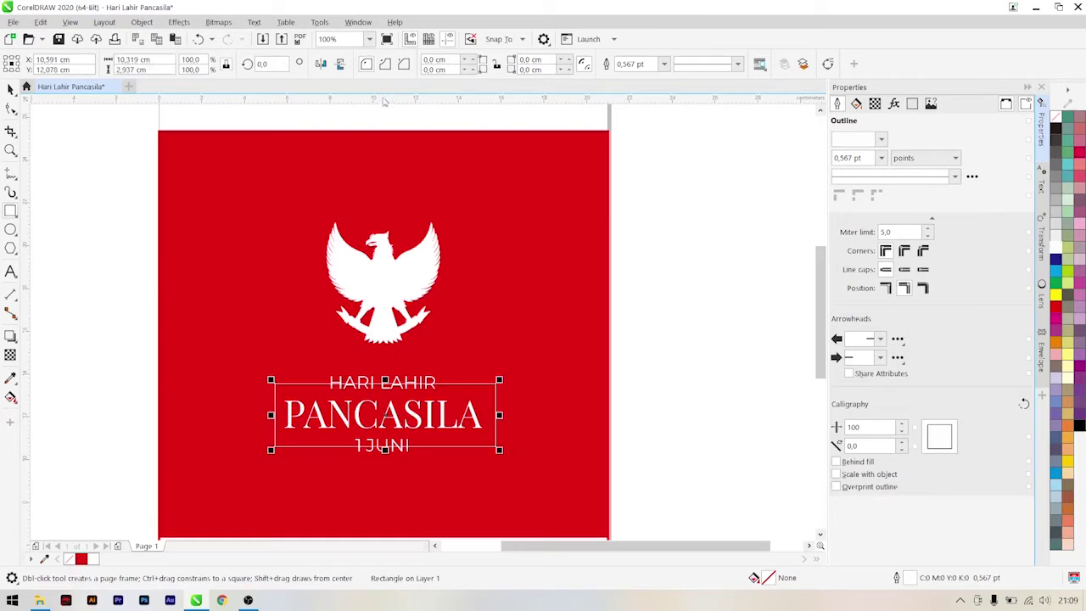
left_click(628, 65)
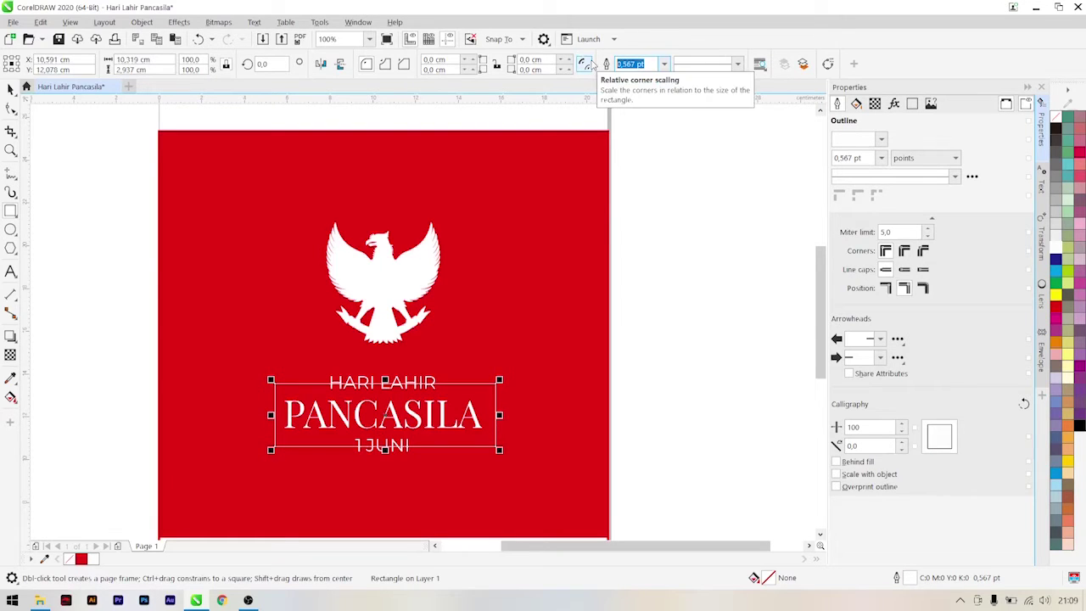
type("5")
key("Return")
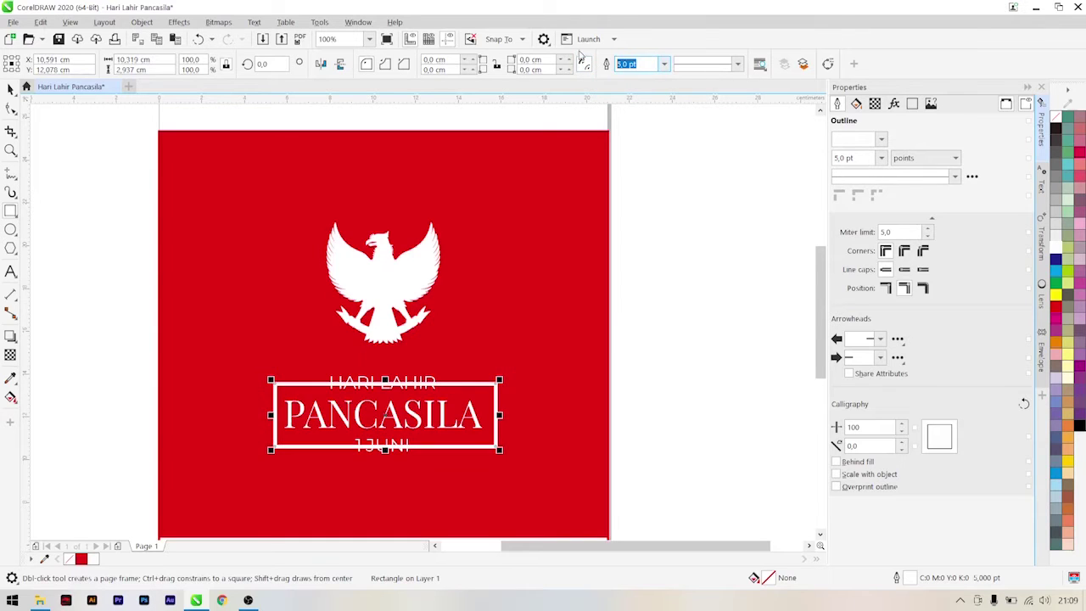
key("Return")
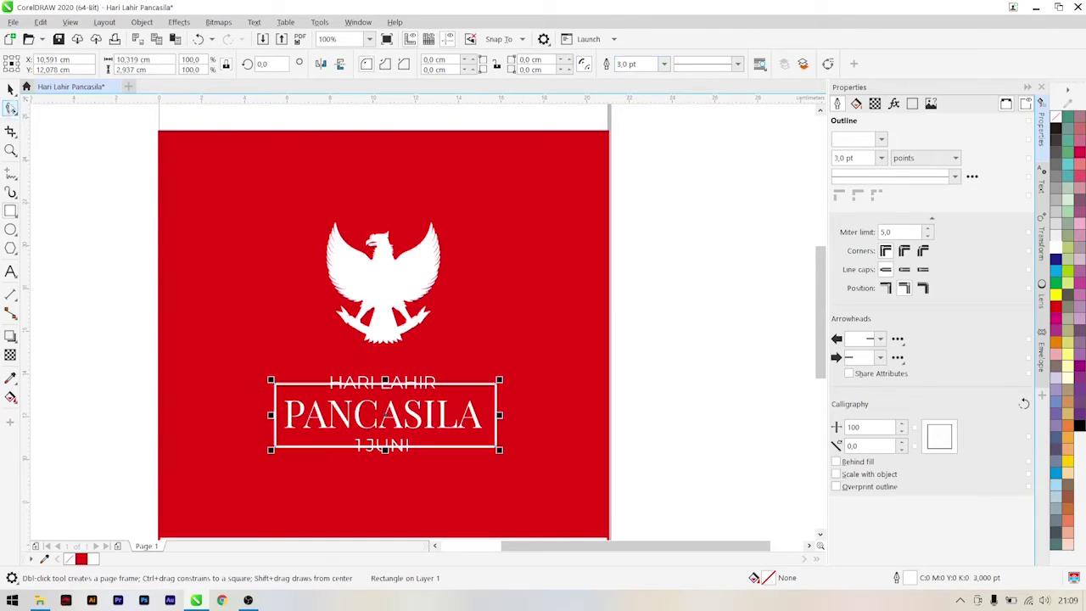
Step: Align the white frame with the title text's horizontal centre
left_click(10, 89)
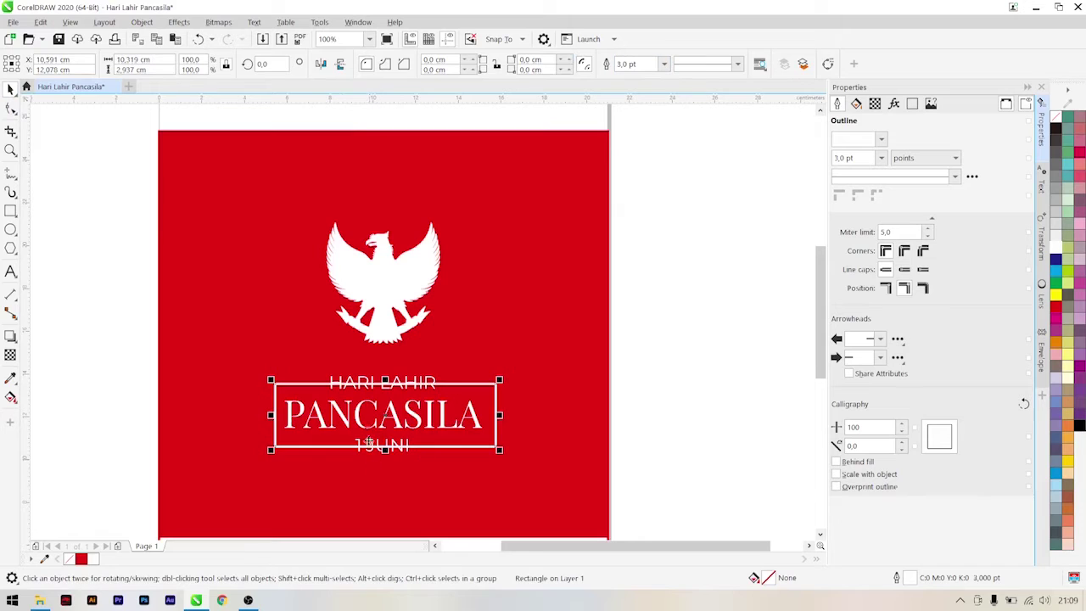
left_click(341, 384, "shift")
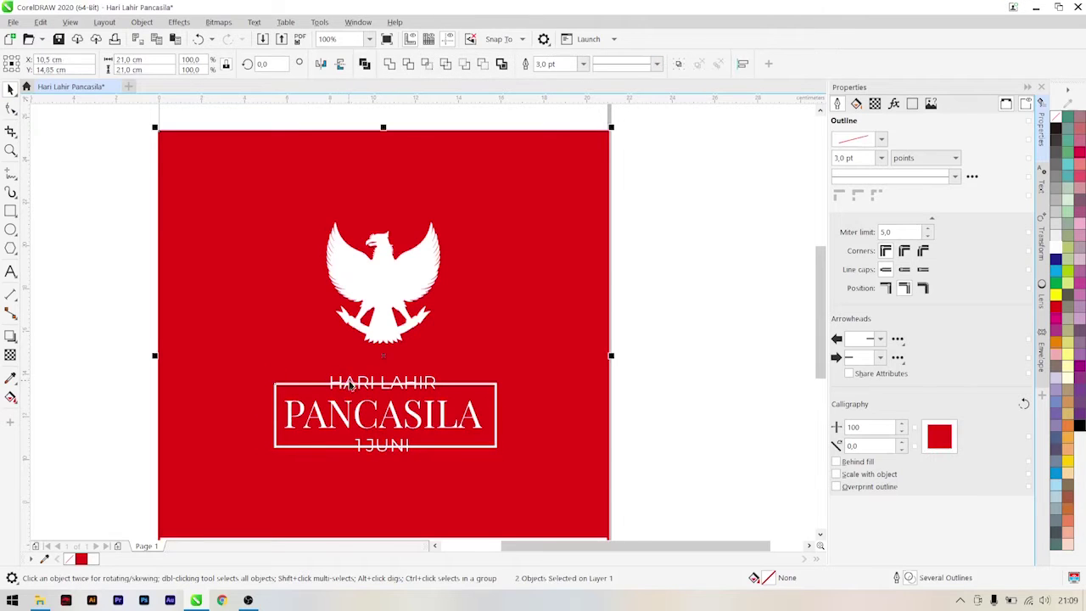
left_click(766, 383)
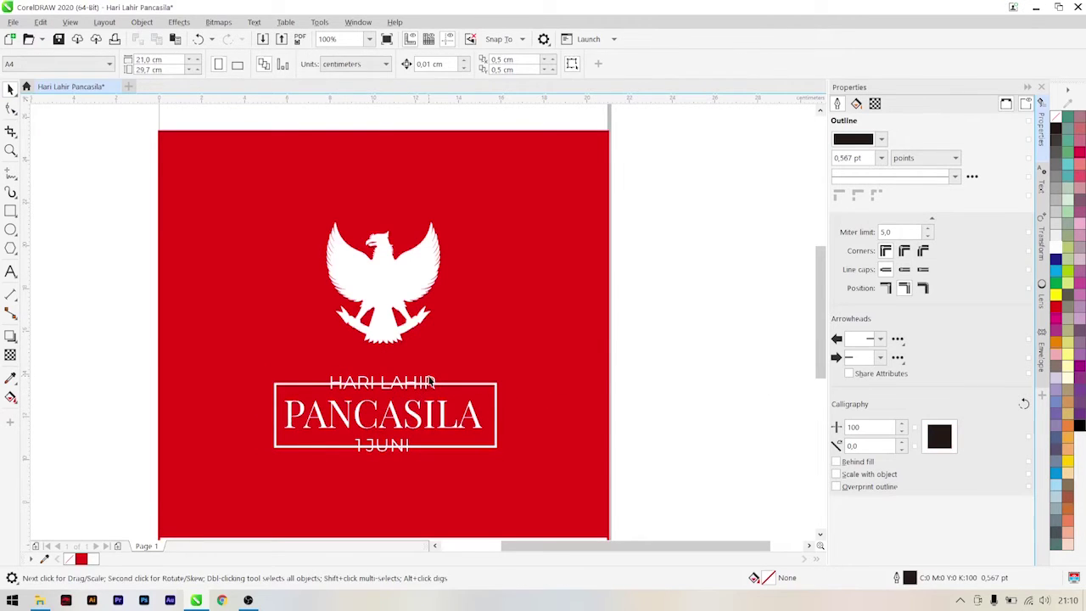
left_click(433, 387)
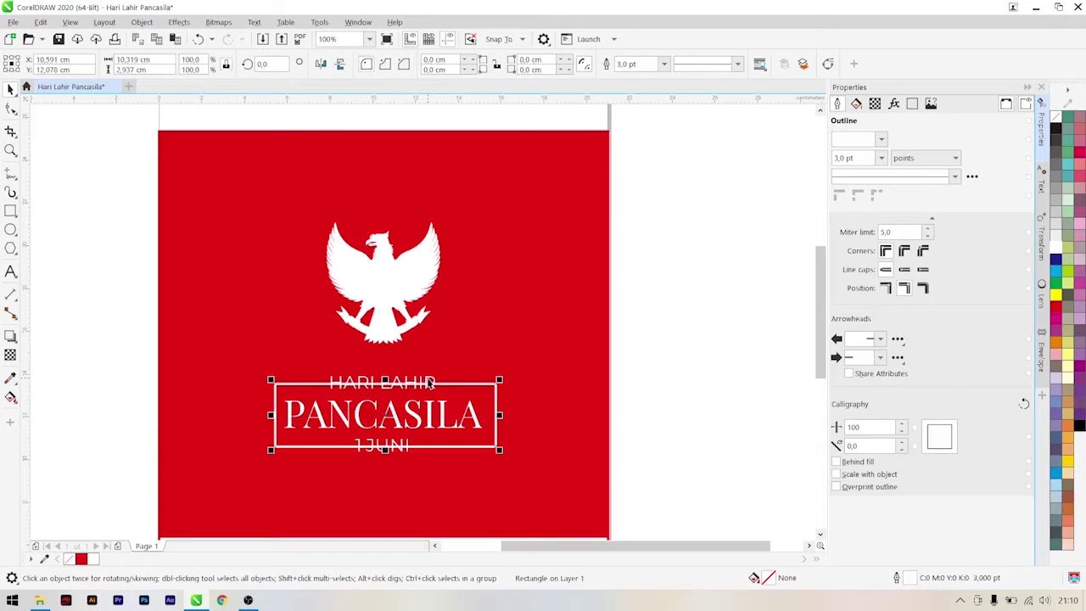
left_click(429, 382, "shift")
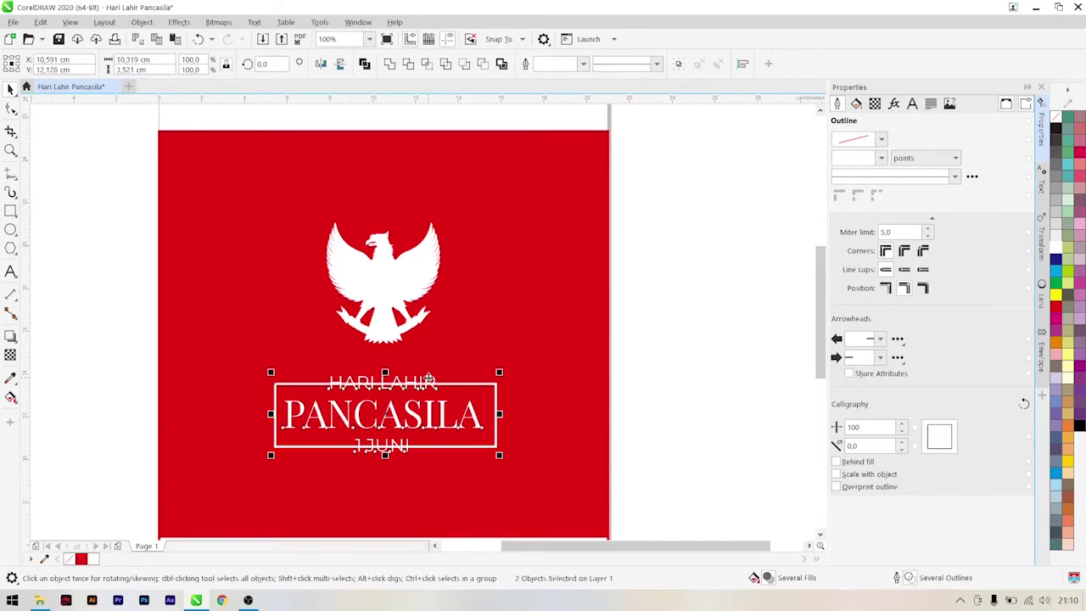
key("c")
left_click(670, 421)
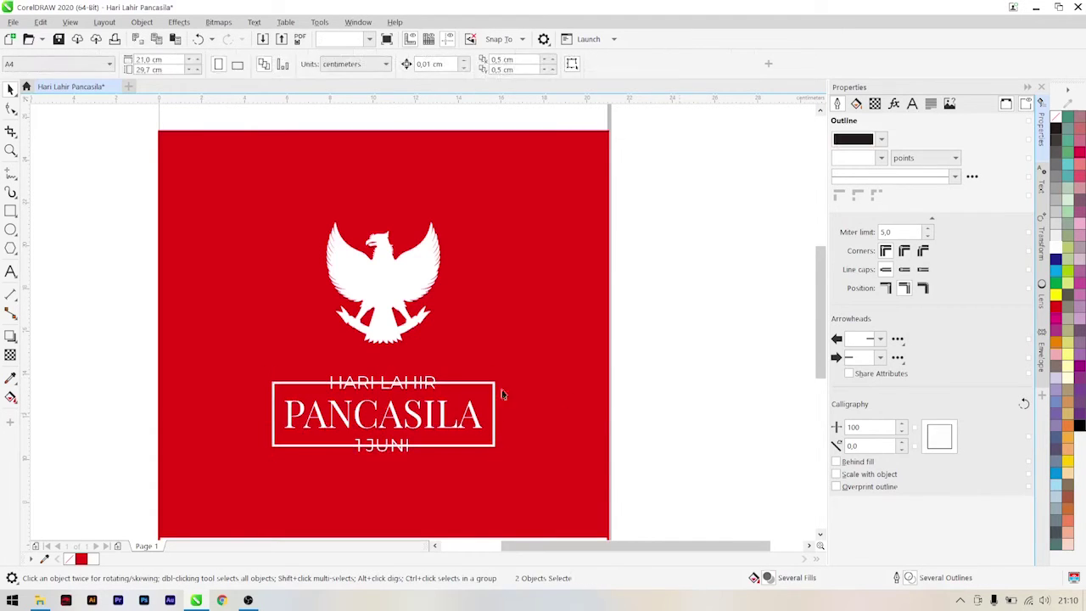
Step: Apply a one-step outside contour to the title text with a 0.254 cm offset, red fill and round corners
left_click(430, 382)
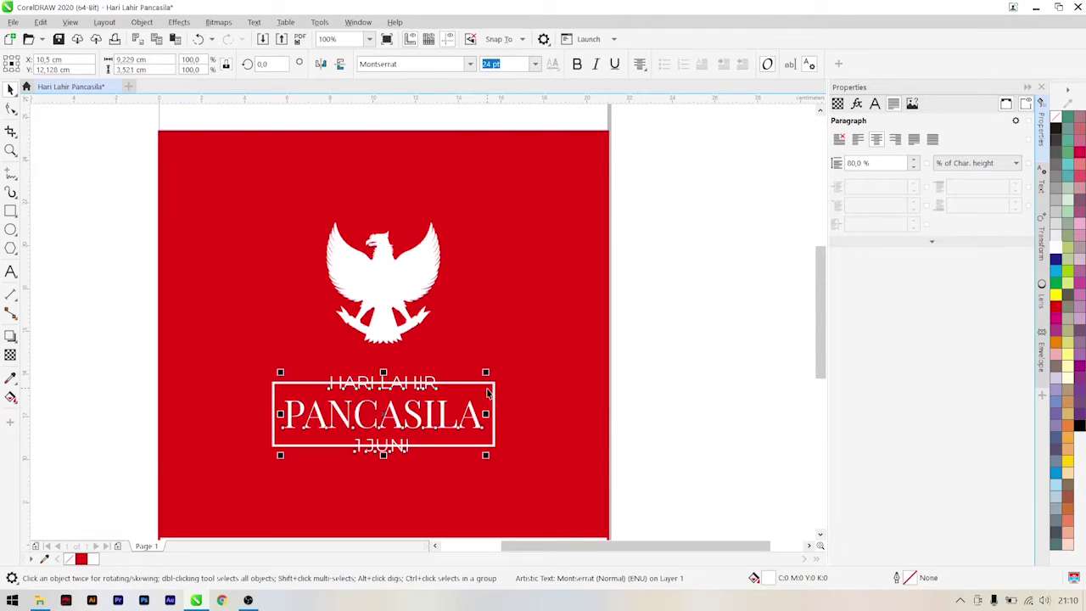
left_click(10, 338)
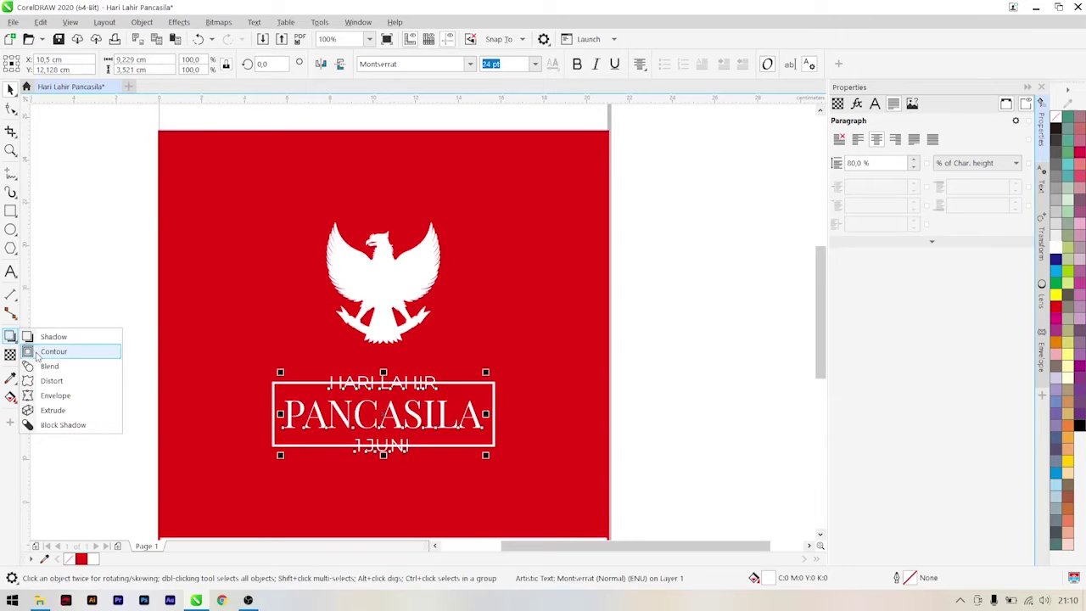
left_click(38, 356)
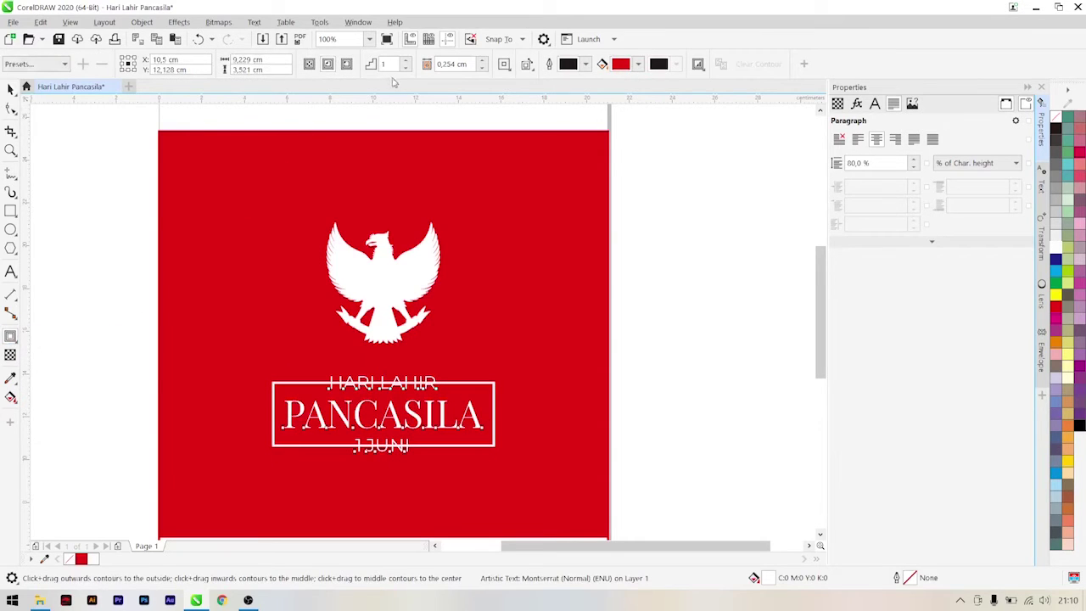
left_click(347, 65)
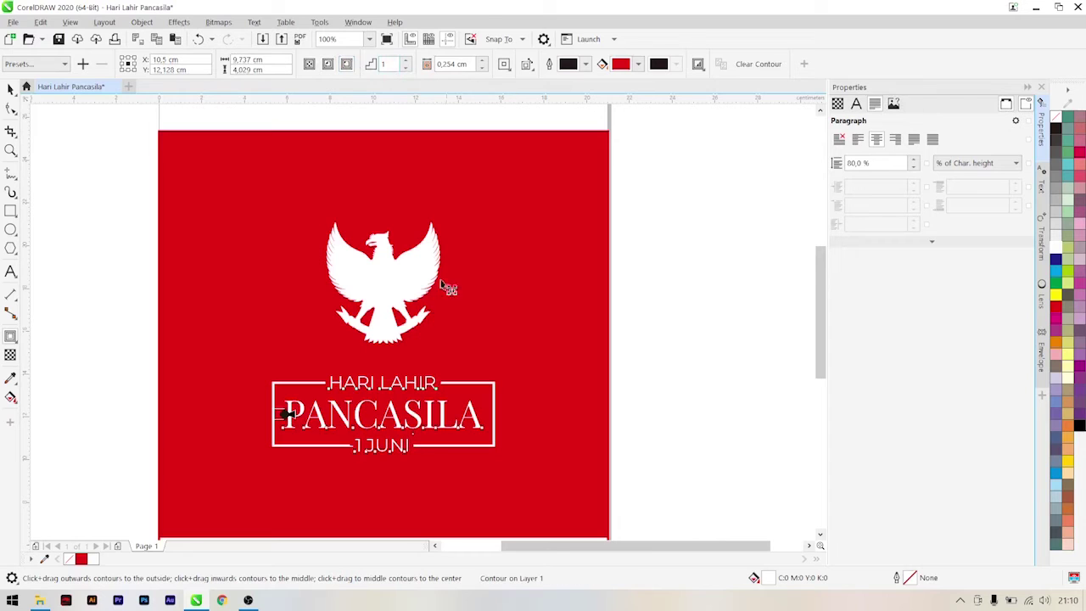
scroll(360, 423, "up", 2)
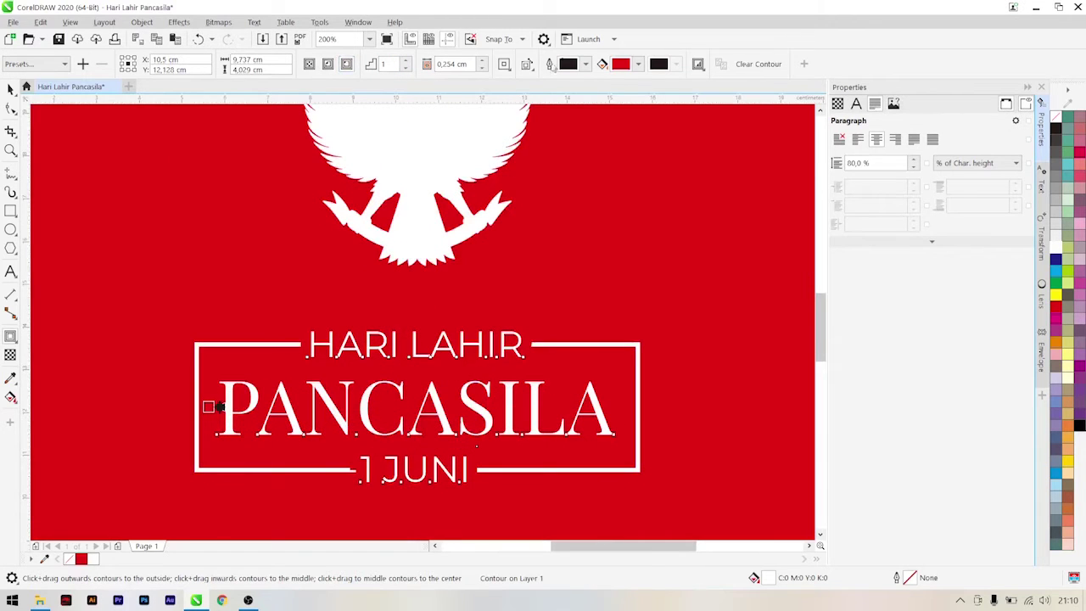
left_click(505, 65)
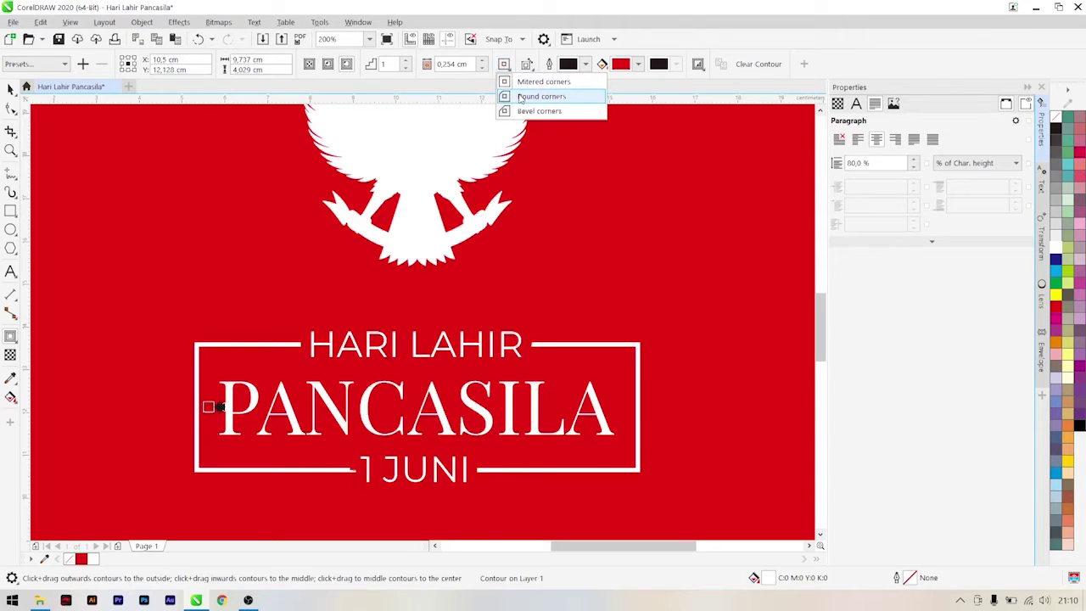
left_click(521, 97)
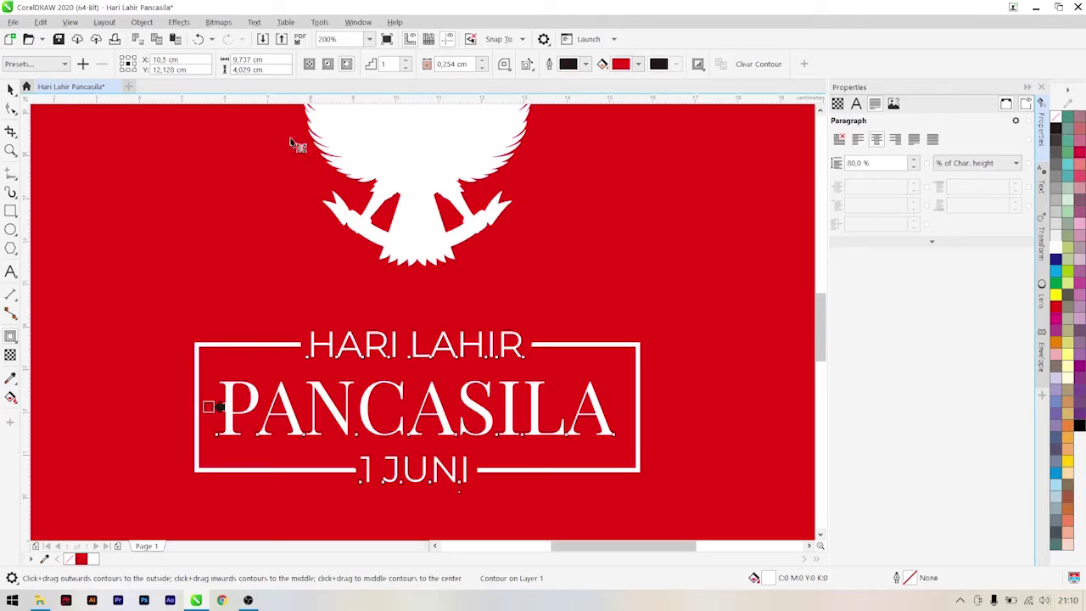
left_click(11, 88)
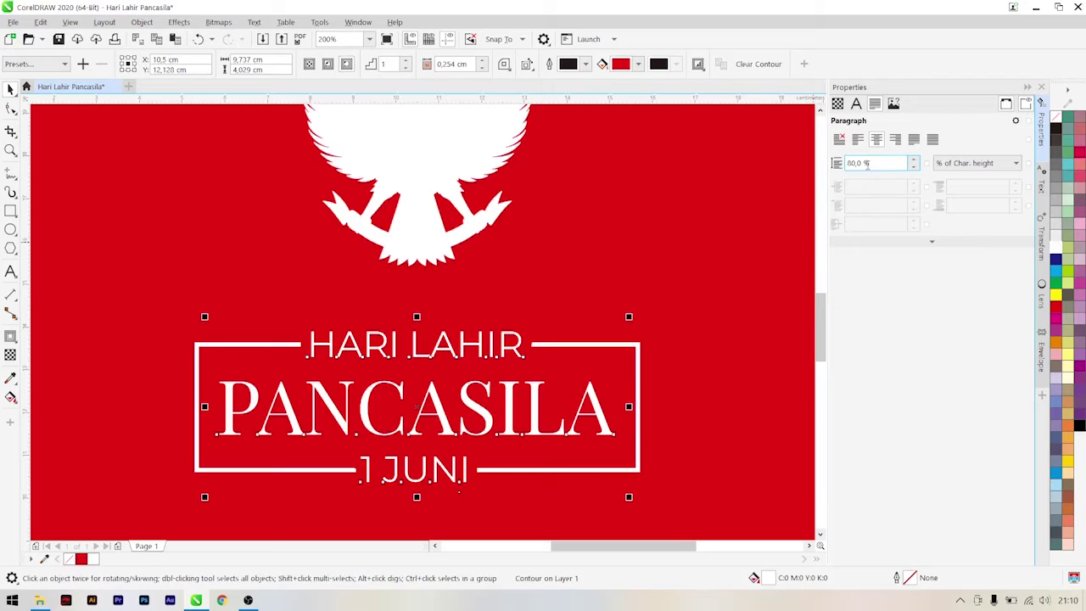
Step: Set the title text's character spacing to 50%
left_click(912, 242)
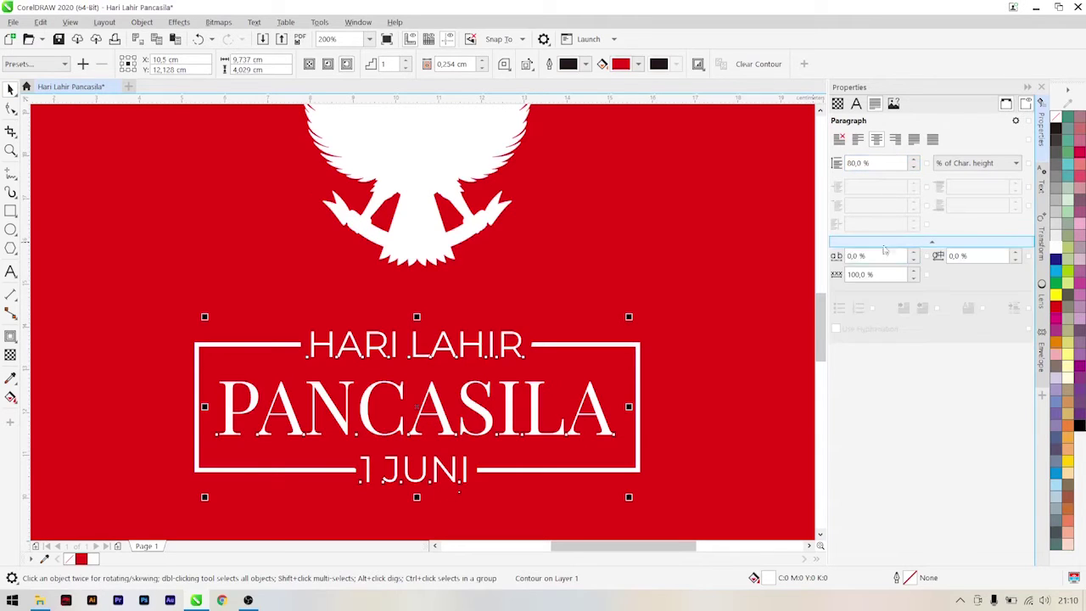
left_click_drag(869, 256, 828, 252)
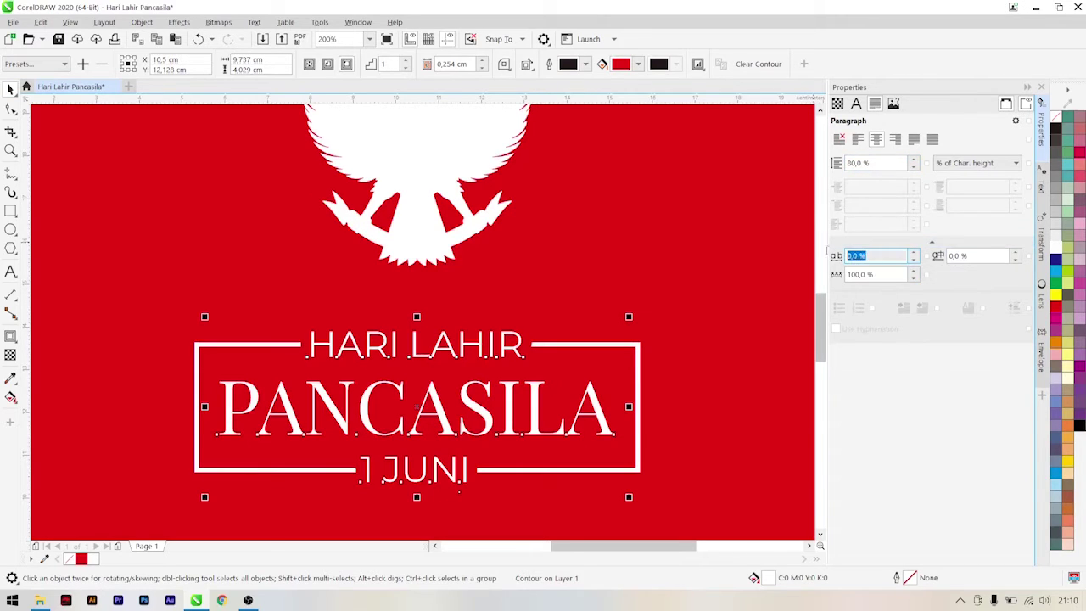
type("50")
key("Return")
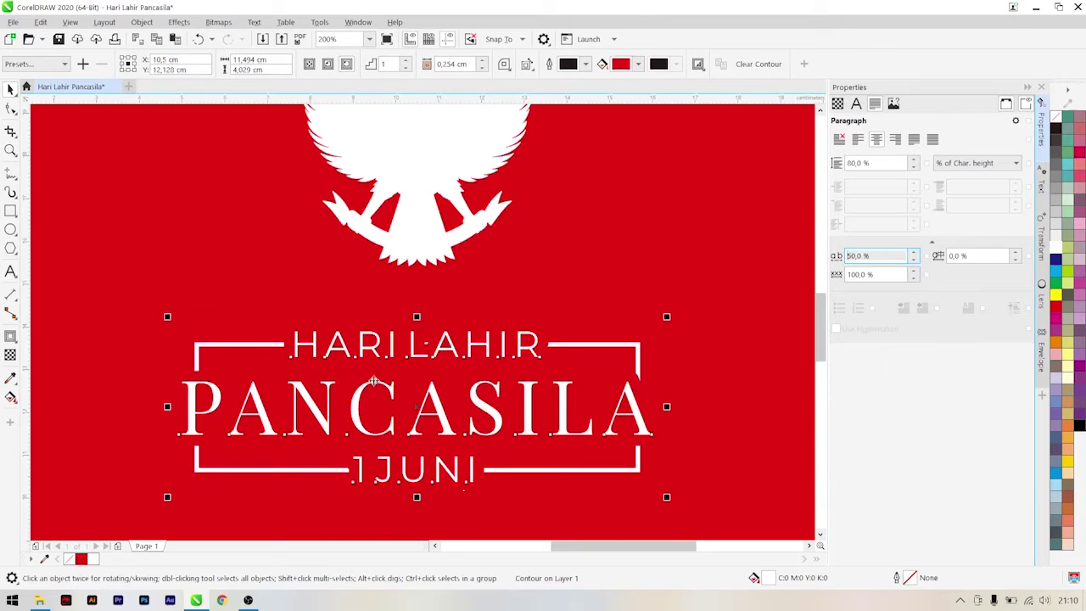
Step: Insert an extra space between HARI and LAHIR and between 1 and JUNI in the title text
left_click(427, 288)
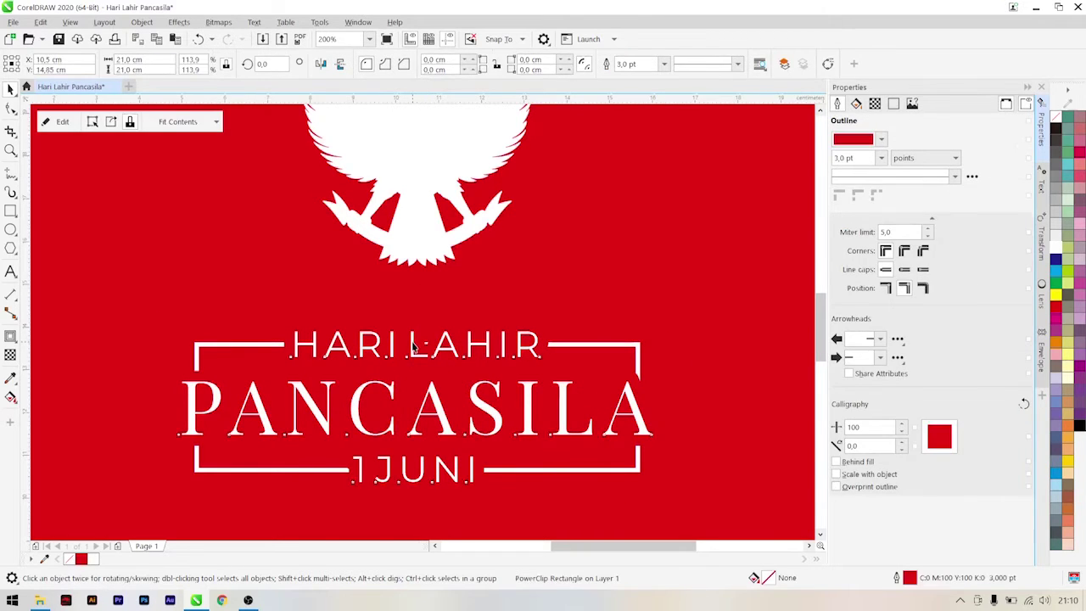
double_click(413, 347)
left_click(377, 468)
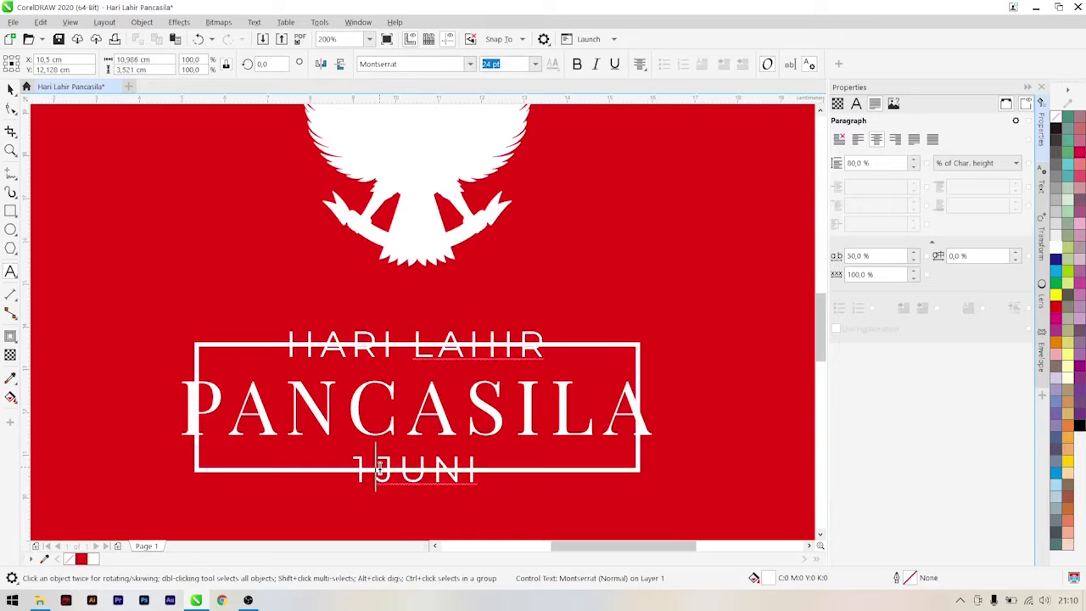
key("Escape")
left_click(12, 88)
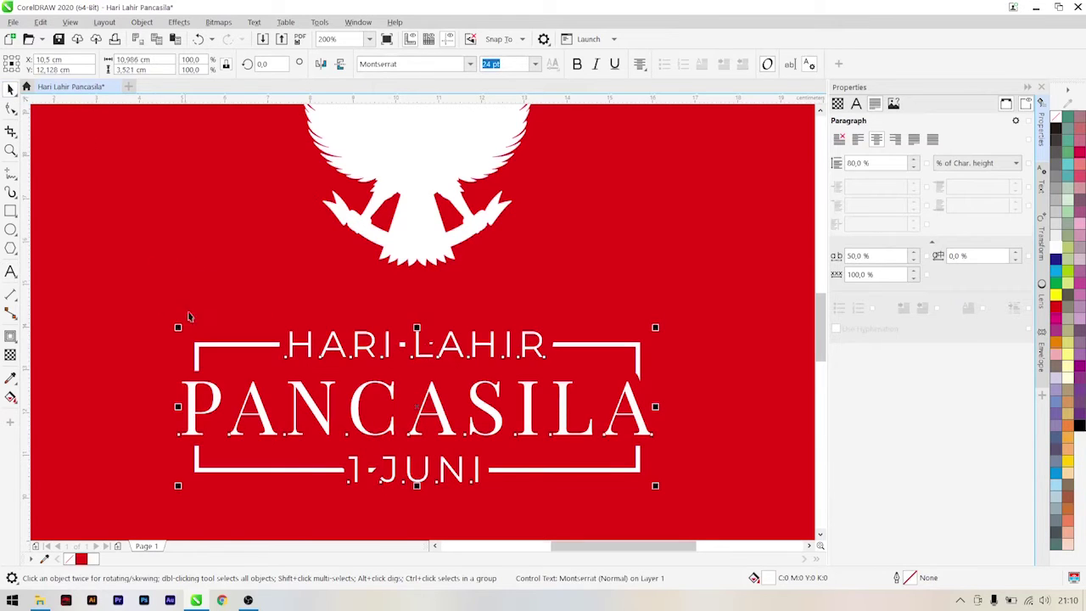
Step: Widen the white frame symmetrically about its centre to about 11.9 cm so it encloses the PANCASILA line
left_click(218, 346)
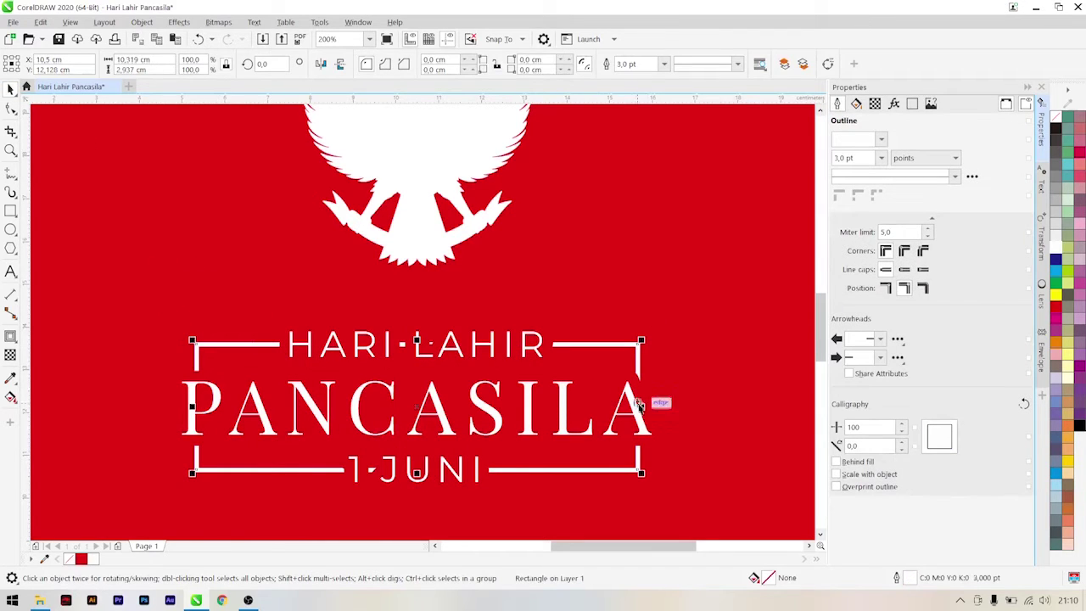
left_click_drag(645, 407, 677, 409)
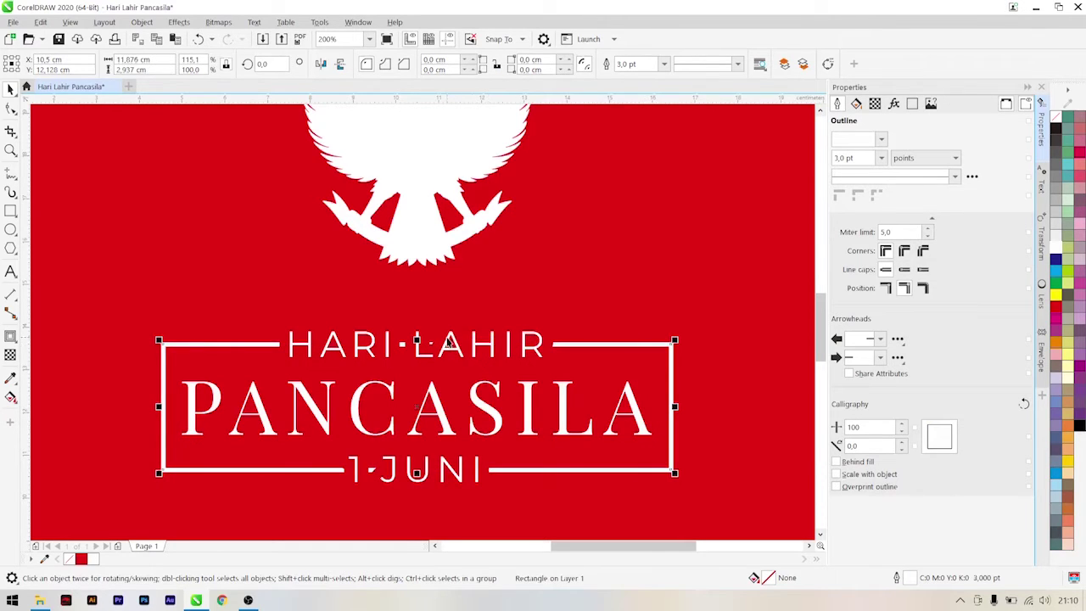
left_click(450, 338)
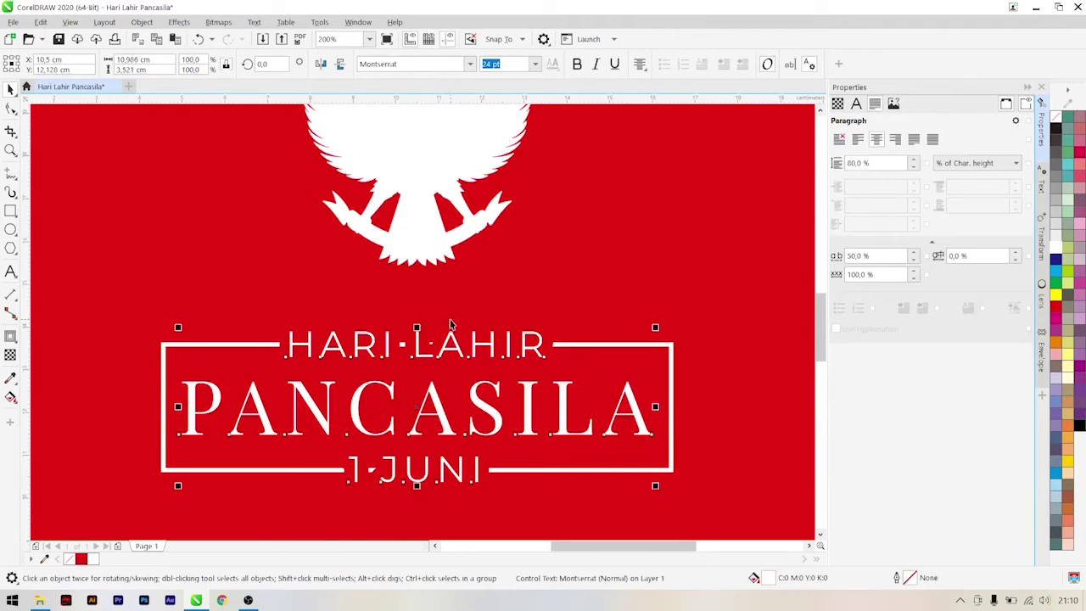
Step: Increase the title text's contour offset to 0.354 cm
left_click(11, 336)
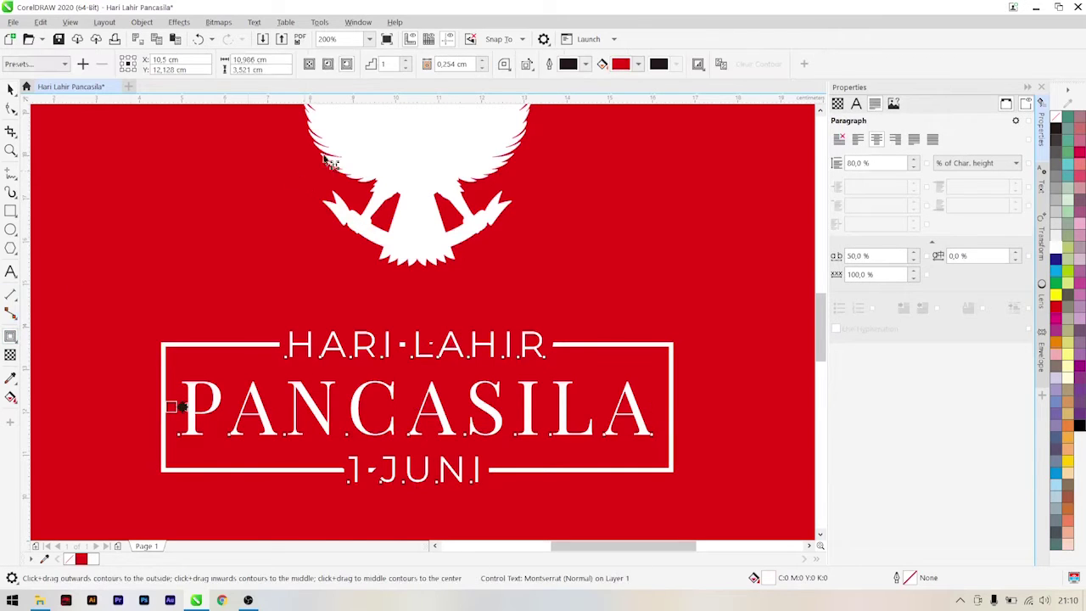
left_click(482, 62)
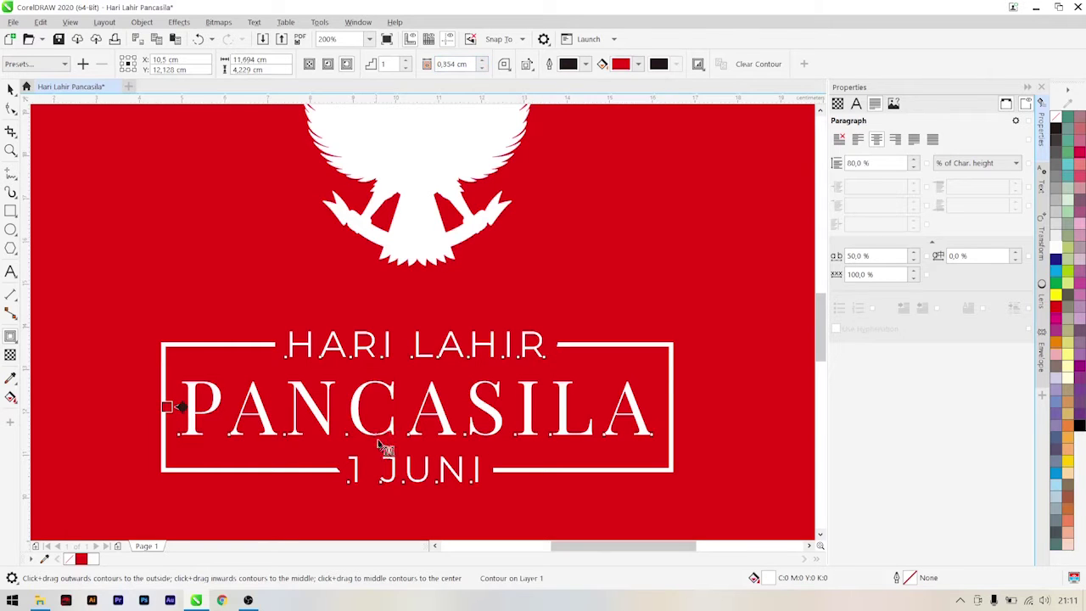
scroll(388, 472, "up", 1)
scroll(388, 473, "down", 3)
left_click(11, 88)
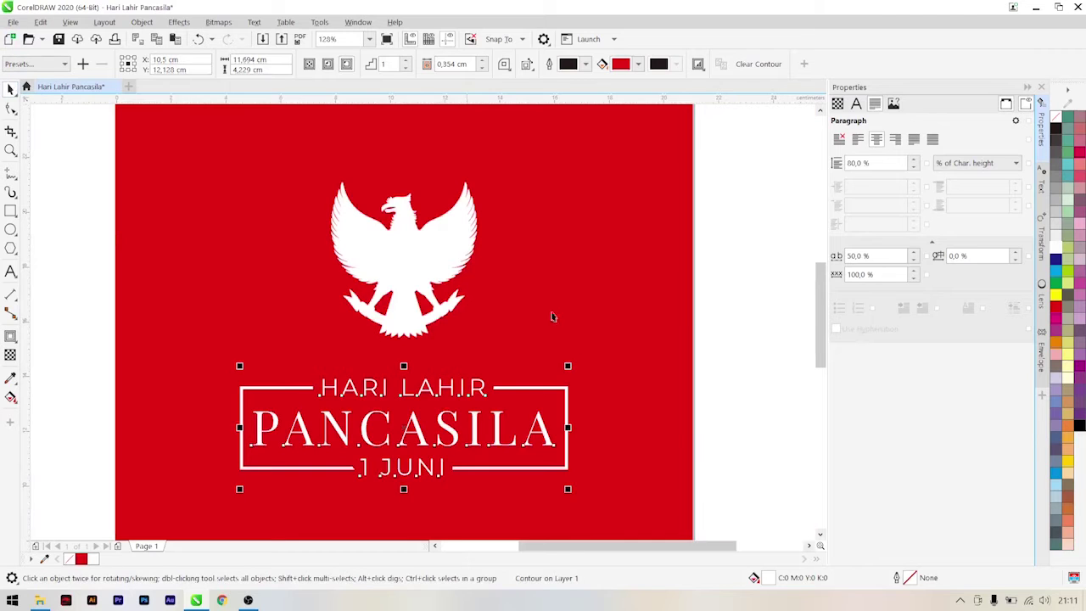
left_click_drag(747, 518, 167, 346)
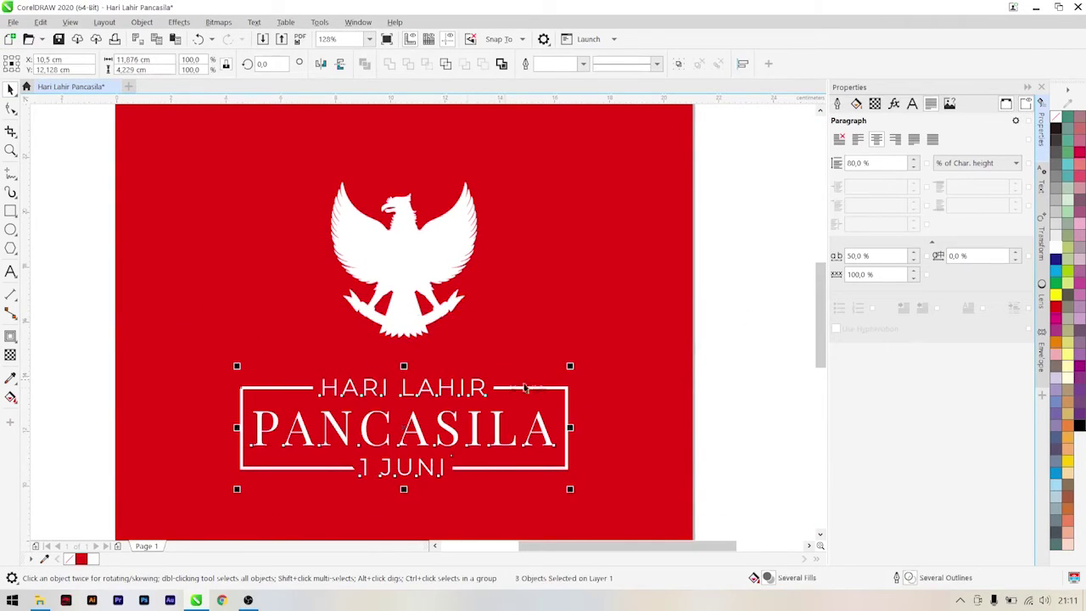
left_click(624, 396)
left_click(626, 416)
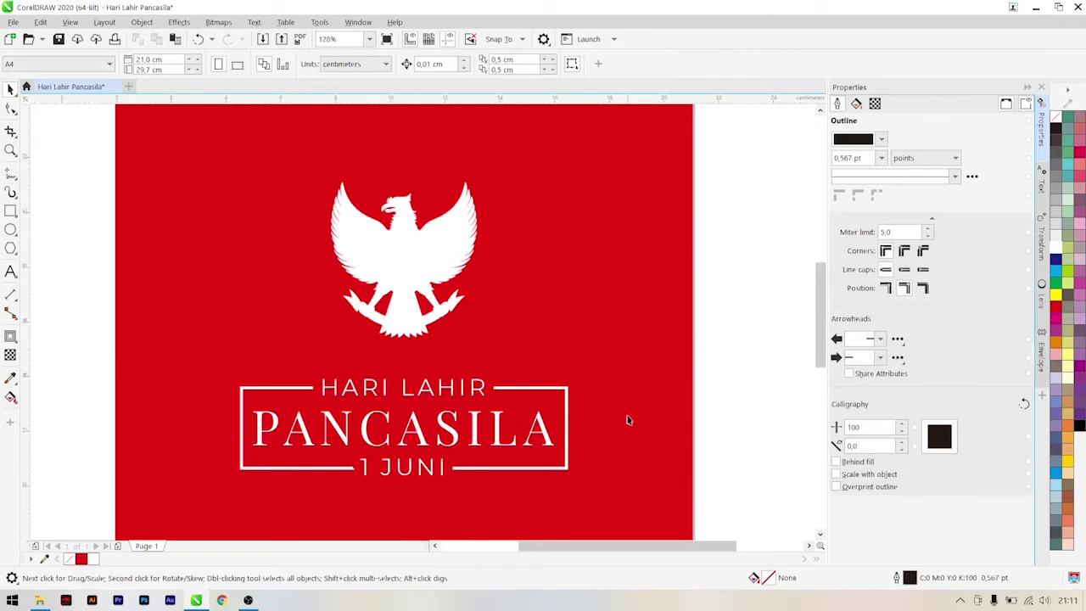
scroll(620, 458, "down", 5)
scroll(619, 458, "up", 5)
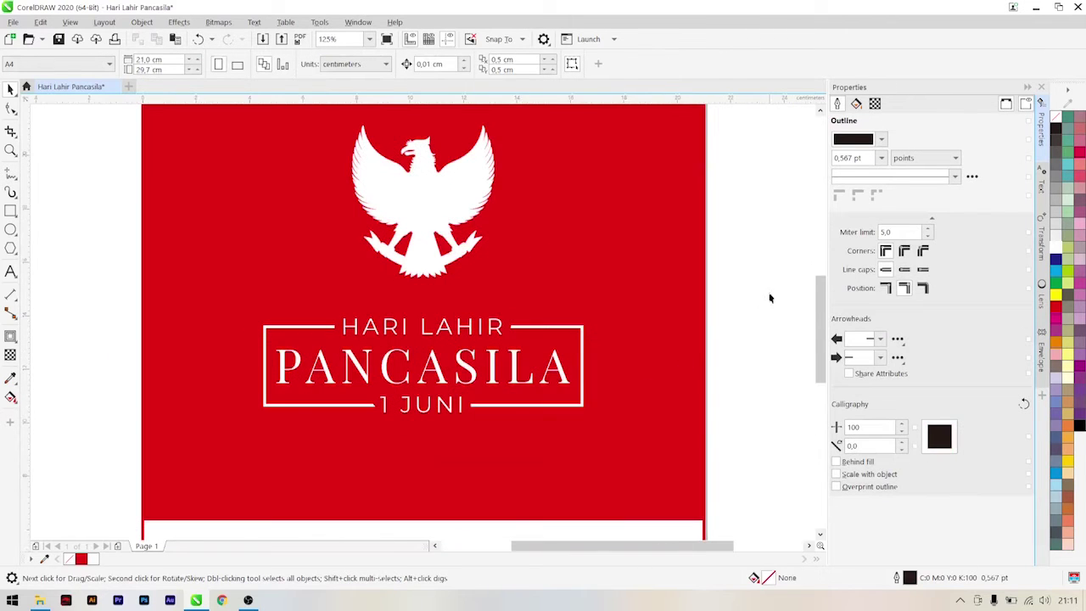
Step: Move the whole framed title straight up towards the emblem, to Y 12.458 cm
left_click_drag(371, 333, 89, 456)
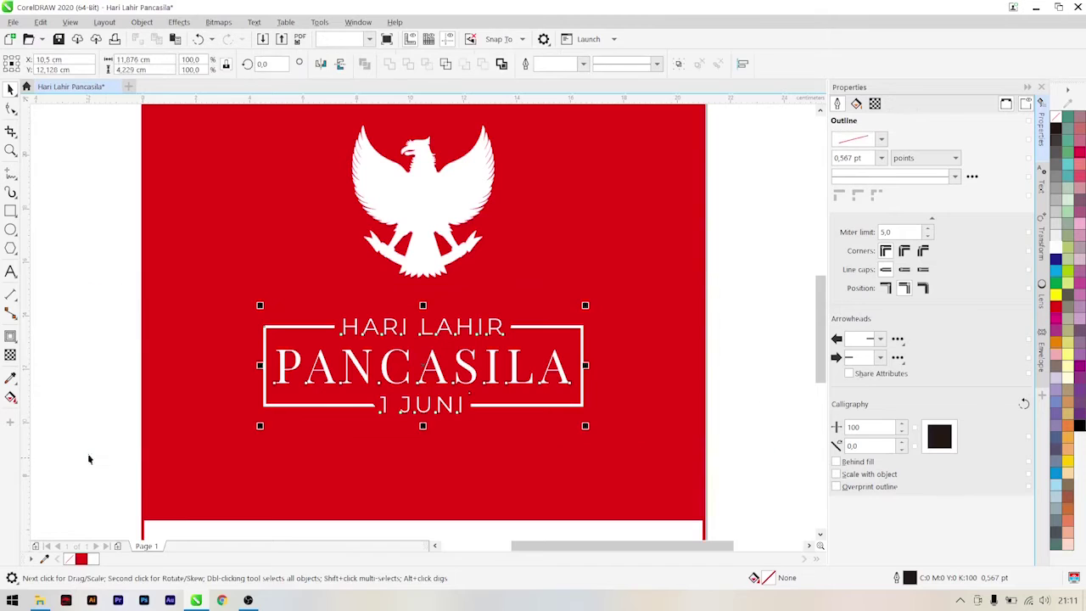
key("Up")
key("Up")
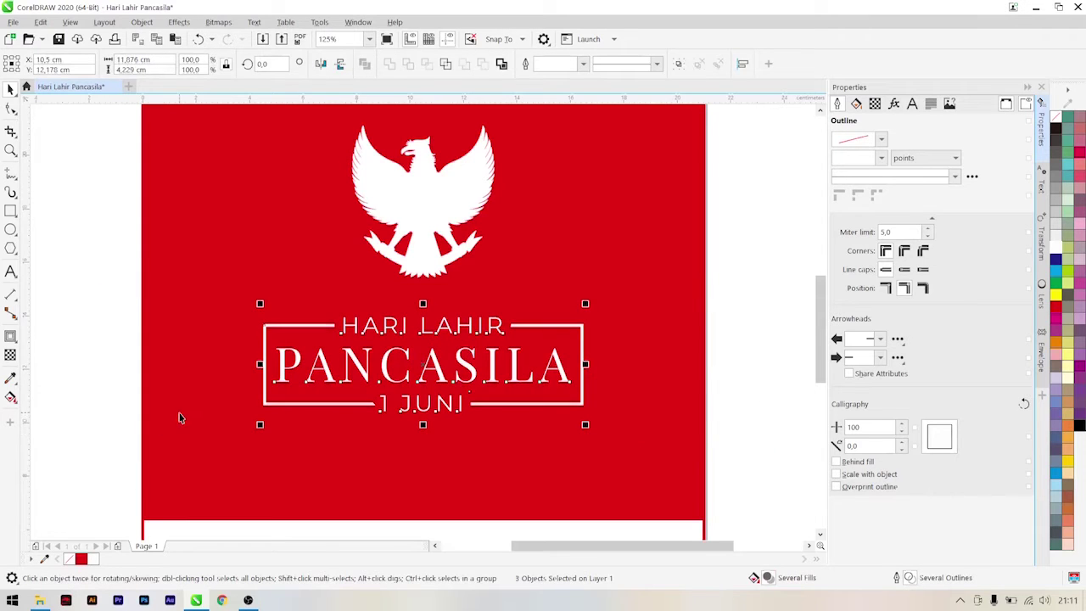
key("Up")
key("Up")
key("Up")
key("Up")
key("Up")
key("Up")
key("Up")
key("Up")
key("Up")
key("Up")
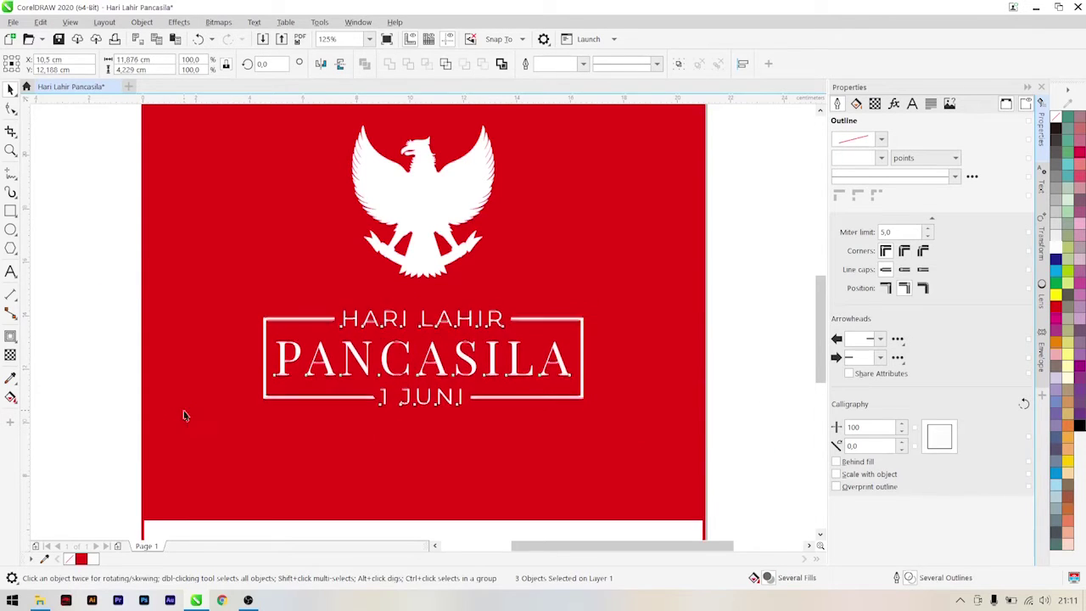
scroll(199, 401, "down", 5)
left_click(436, 334)
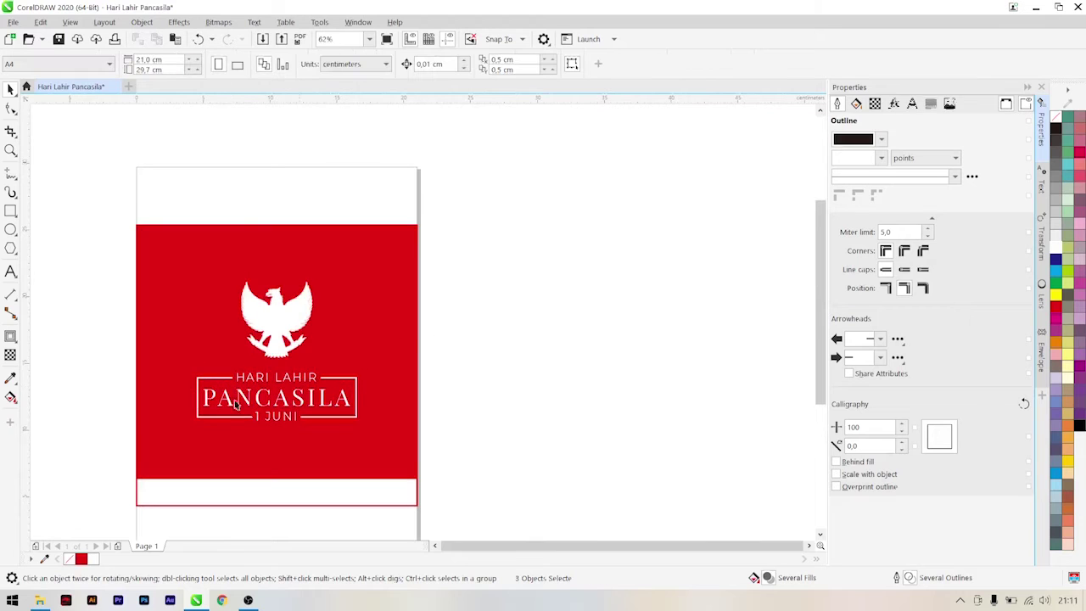
Step: Place a copy of the white Garuda emblem over the lower-right corner of the red square
scroll(140, 437, "up", 1)
left_click(331, 290)
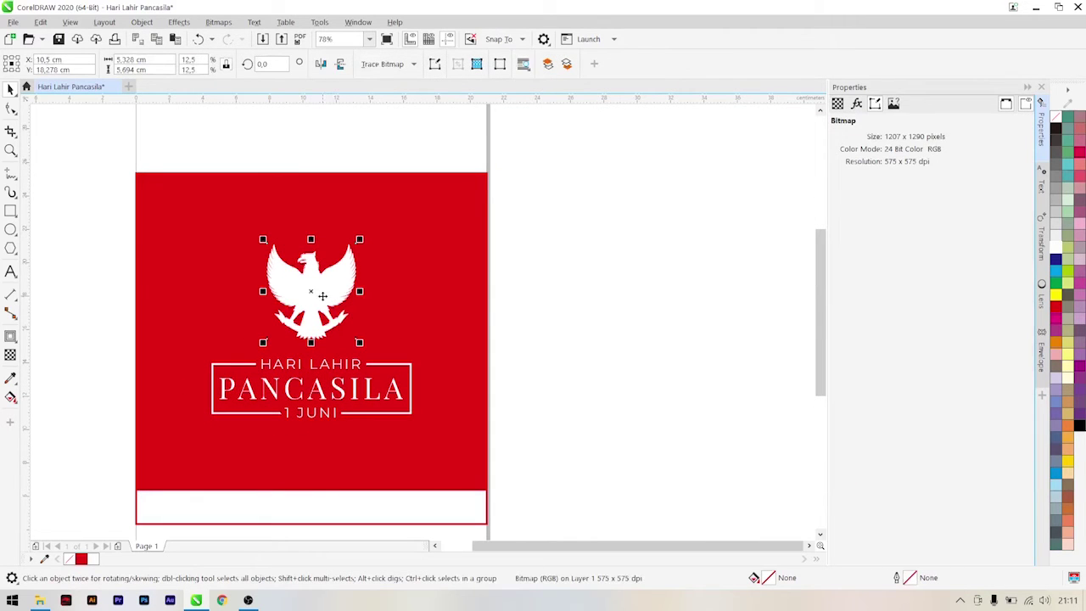
left_click_drag(321, 293, 492, 457)
left_click(426, 397)
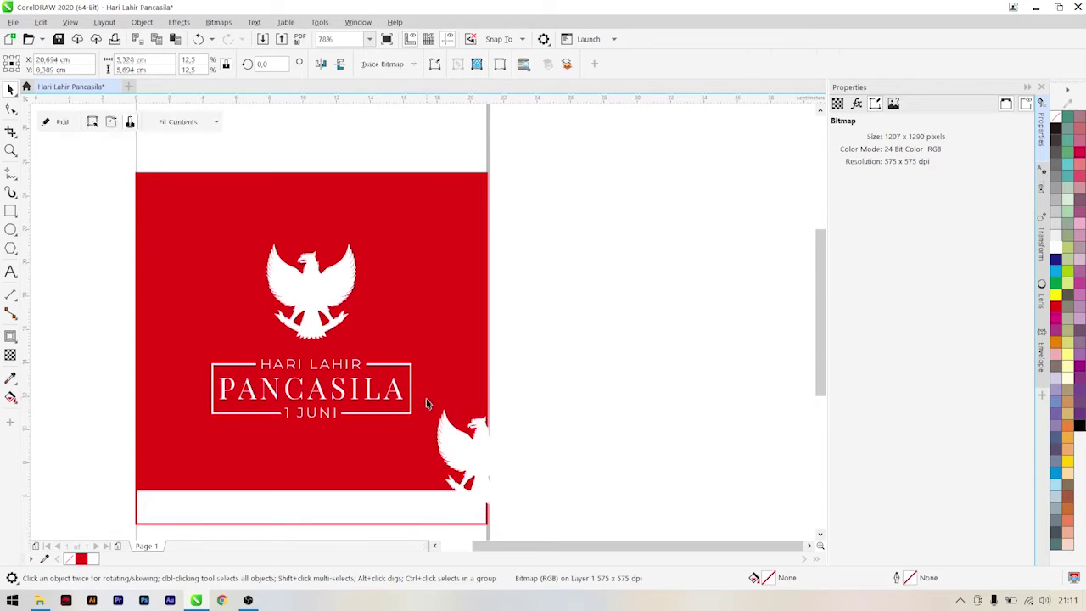
Step: Enlarge the copied emblem proportionally to about 10.5 x 11.2 cm
left_click_drag(420, 390, 379, 347)
left_click(501, 448)
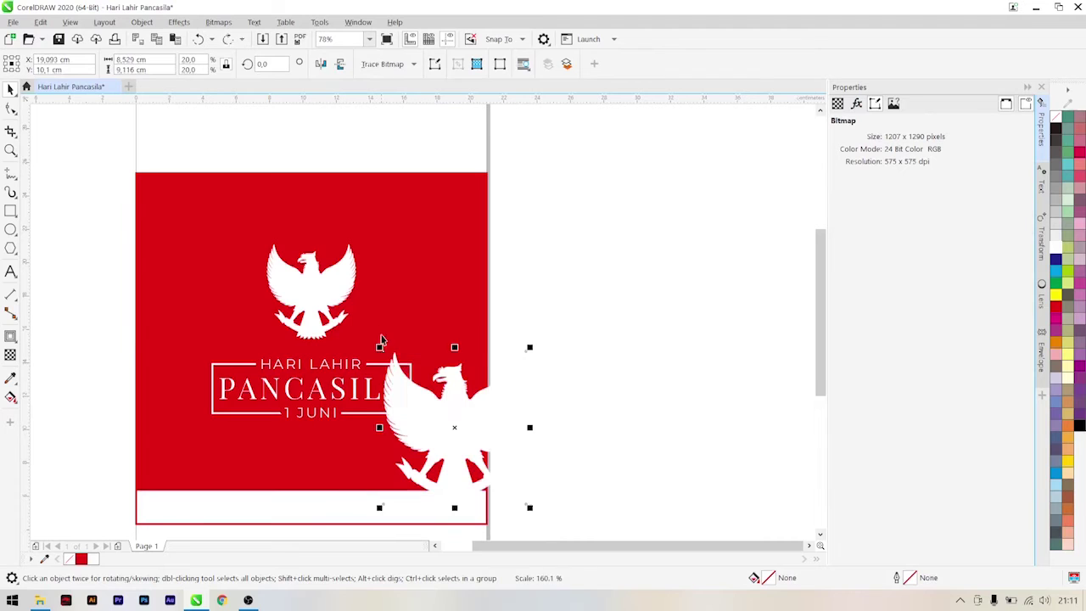
left_click_drag(528, 506, 562, 497)
Step: Rotate the enlarged emblem to about 22° and centre it near X 19.1 cm, Y 9.5 cm, overlapping the poster's right edge
left_click(477, 371)
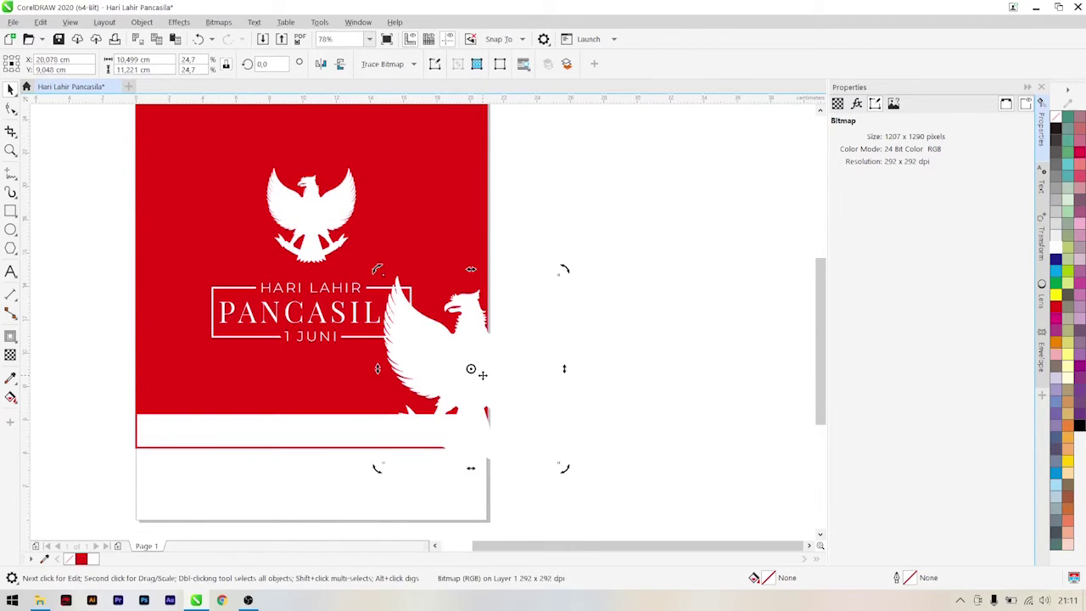
left_click_drag(566, 270, 514, 196)
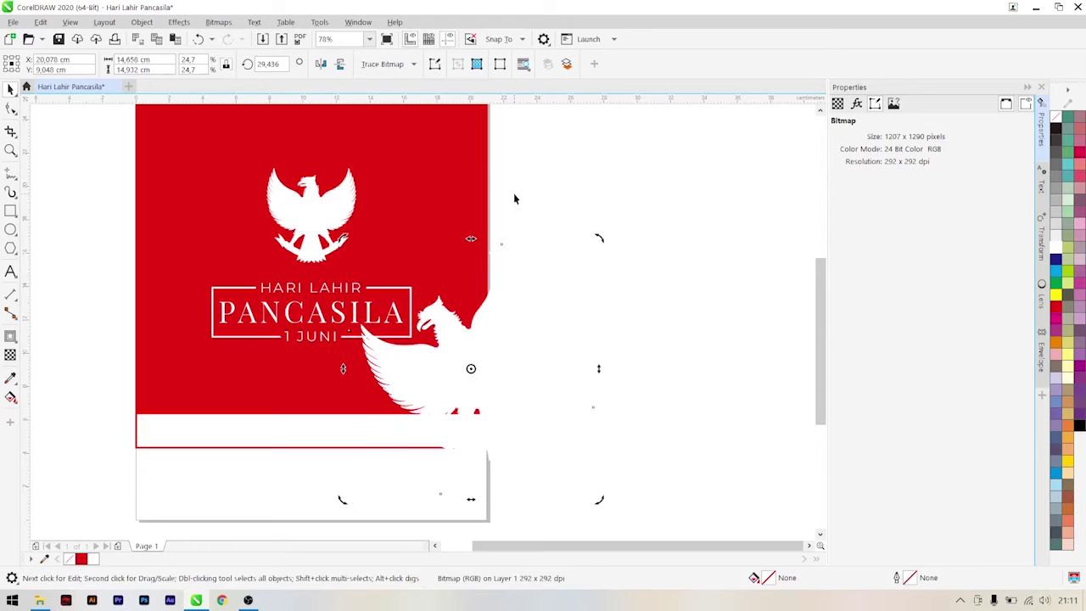
left_click(639, 329)
left_click_drag(458, 356, 466, 332)
left_click(467, 330)
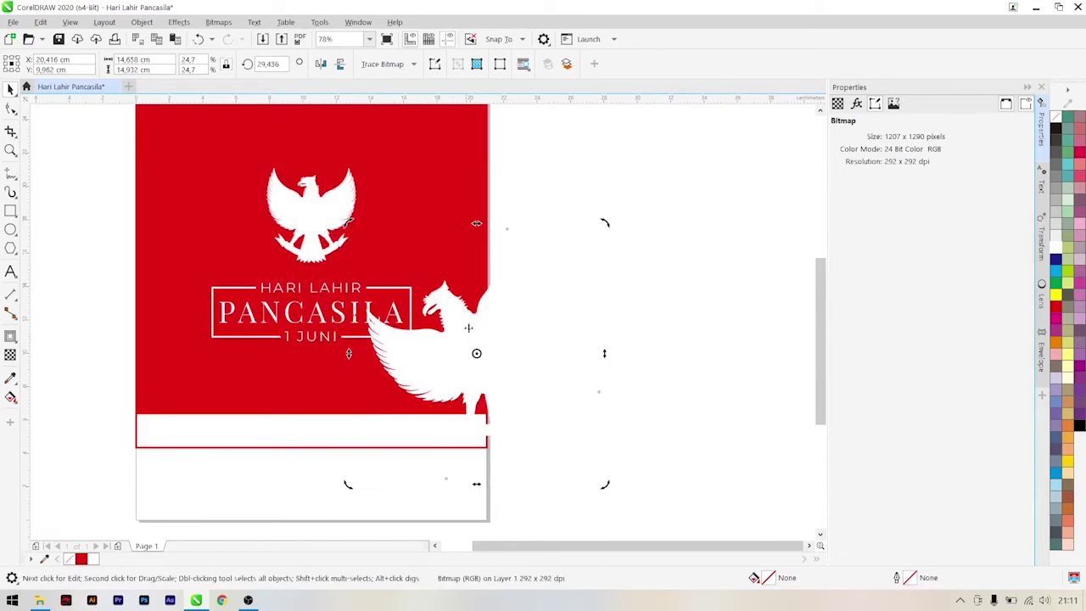
left_click_drag(605, 223, 614, 253)
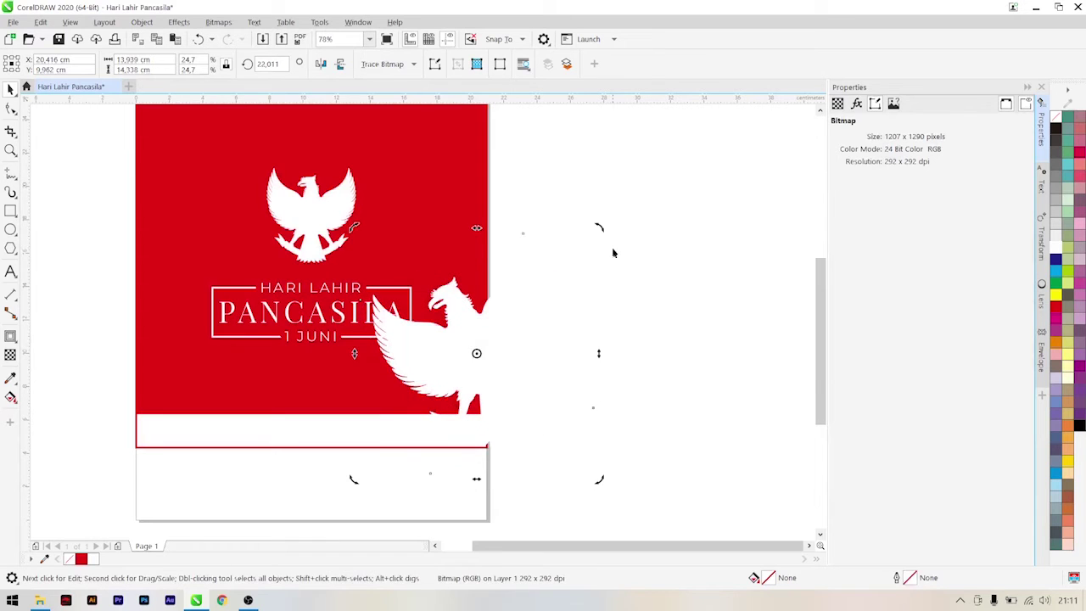
left_click(677, 273)
left_click_drag(476, 353, 465, 358)
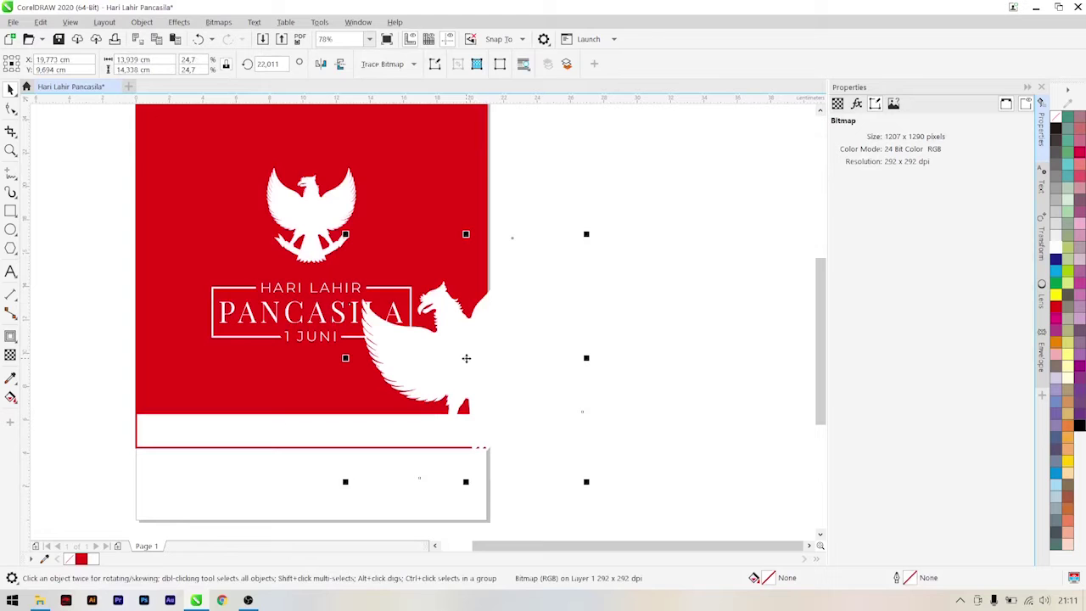
mouse_move(466, 358)
left_mouse_down()
mouse_move(455, 355)
mouse_move(453, 368)
left_mouse_up()
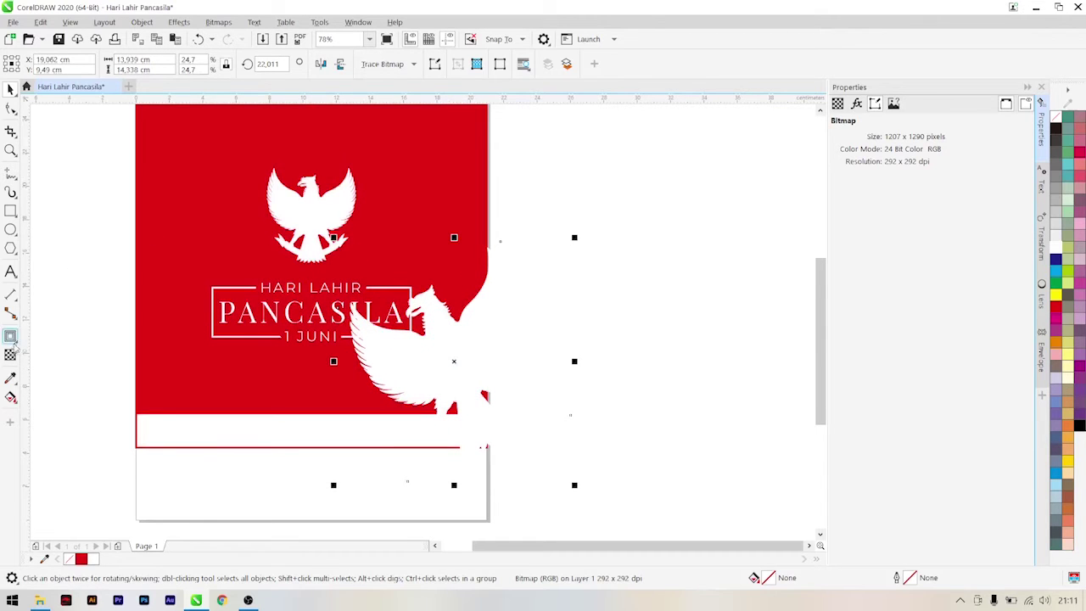
Step: Apply a uniform transparency of 50 to the large rotated emblem
left_click(11, 355)
left_click(33, 66)
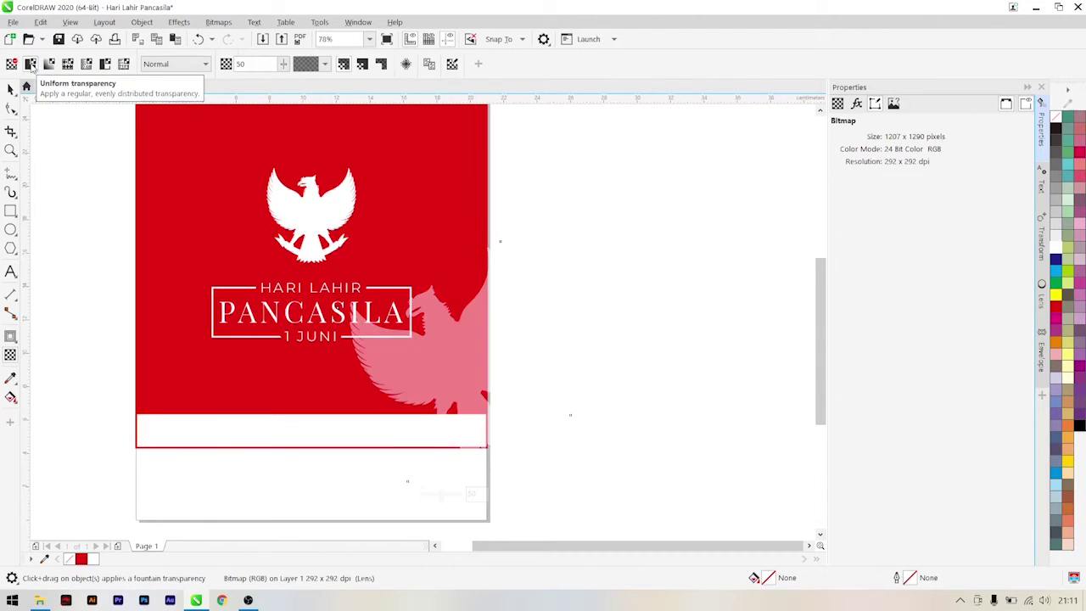
left_click(11, 88)
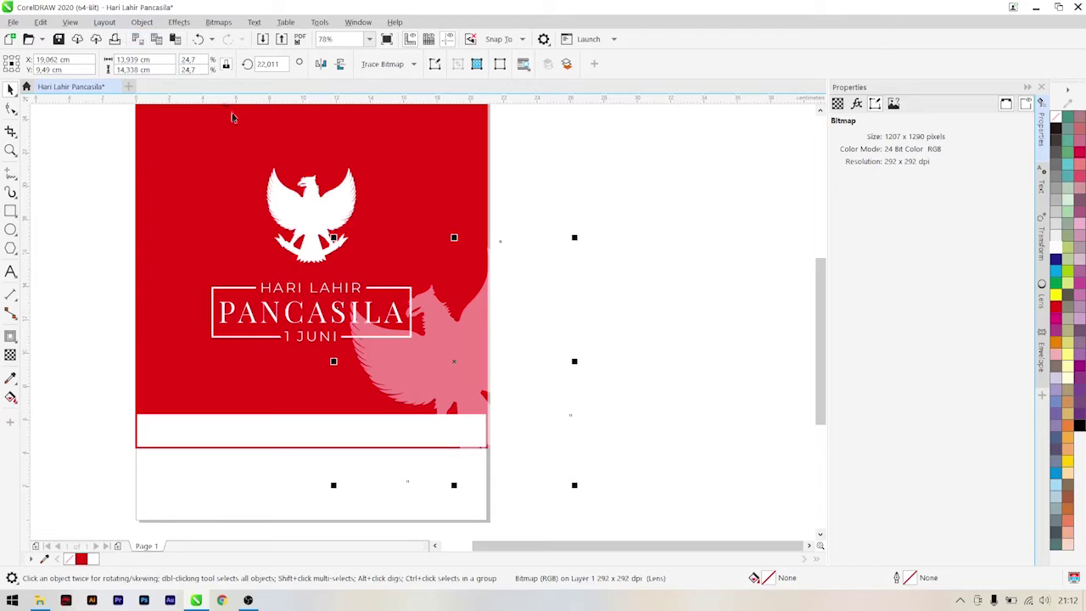
Step: Place the transparent emblem inside the poster frame with PowerClip
left_click(142, 22)
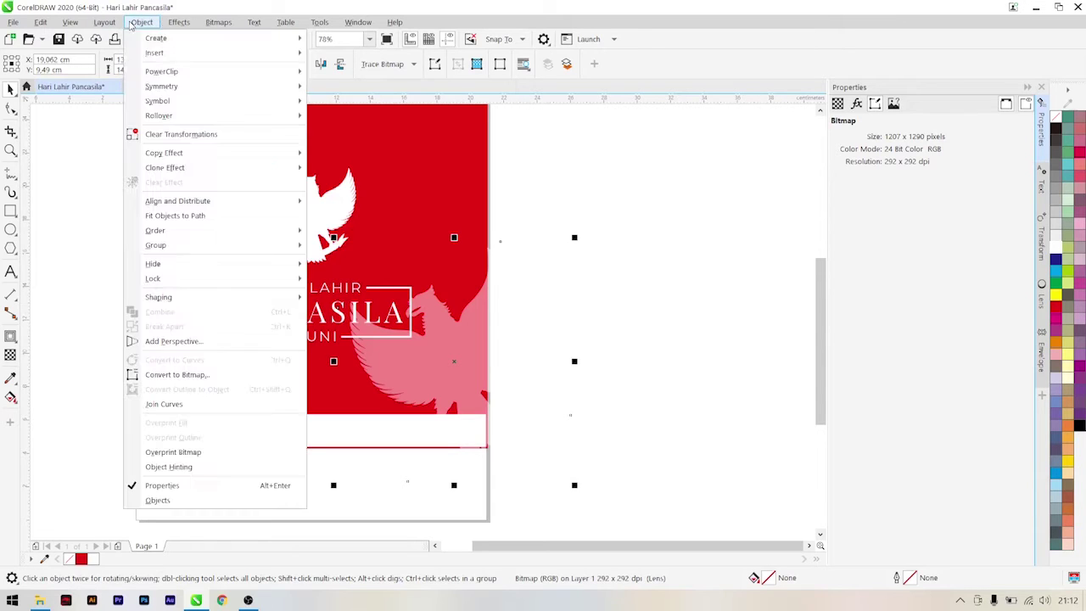
mouse_move(160, 88)
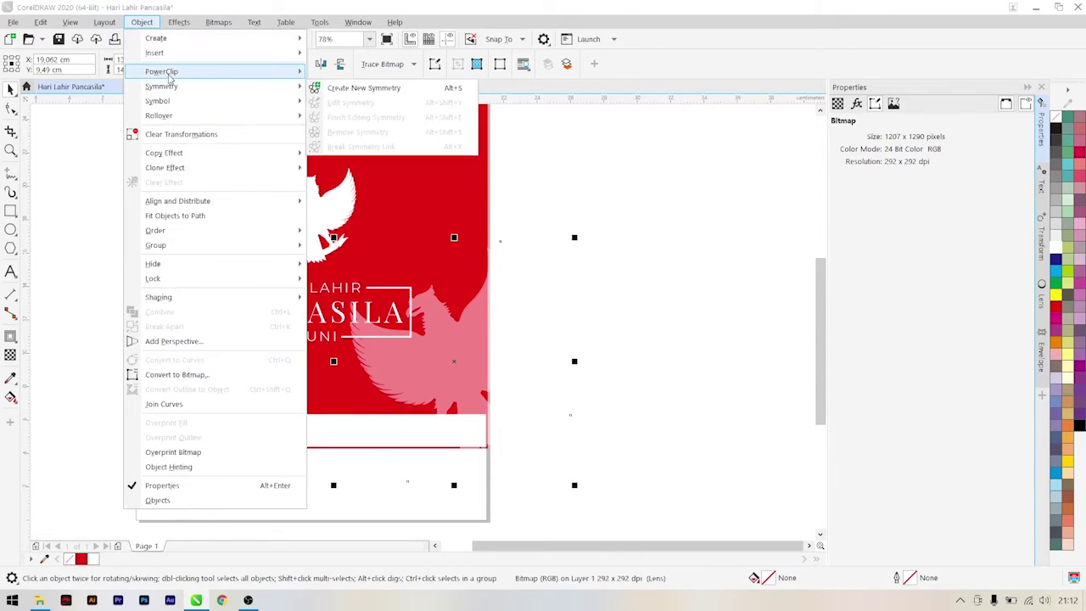
left_click(392, 140)
left_click(392, 140)
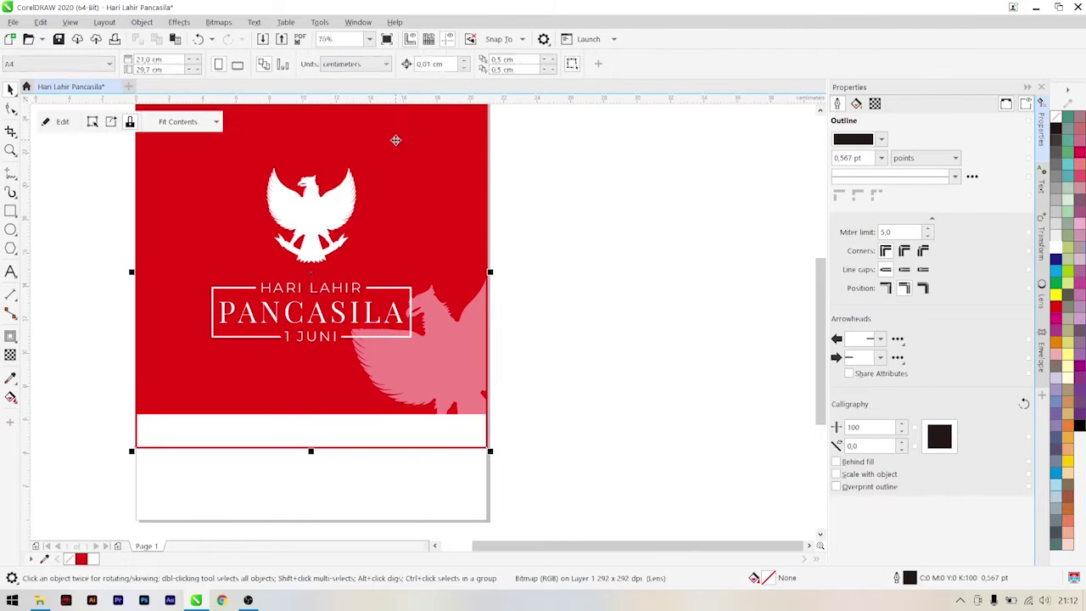
left_click(587, 252)
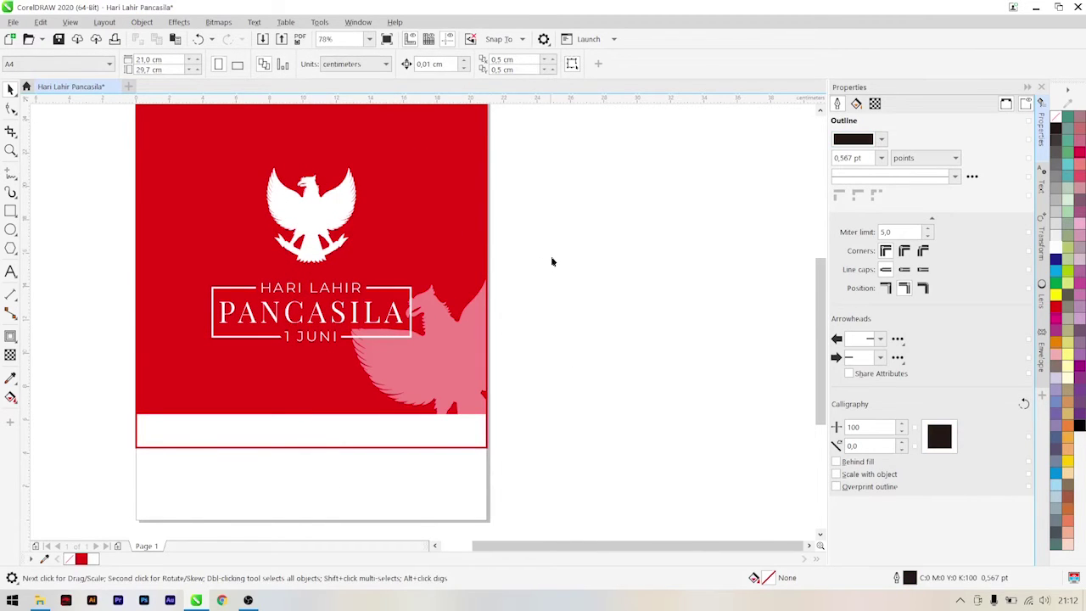
Step: Place the title text with its contour and white frame inside the poster frame with PowerClip
left_click_drag(551, 268, 110, 355)
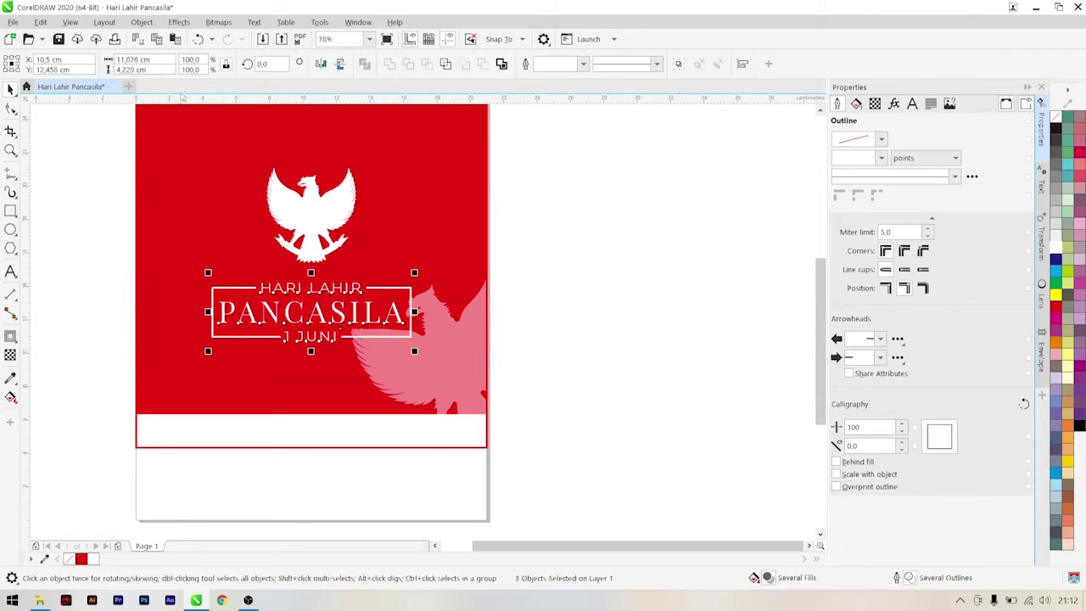
left_click(142, 22)
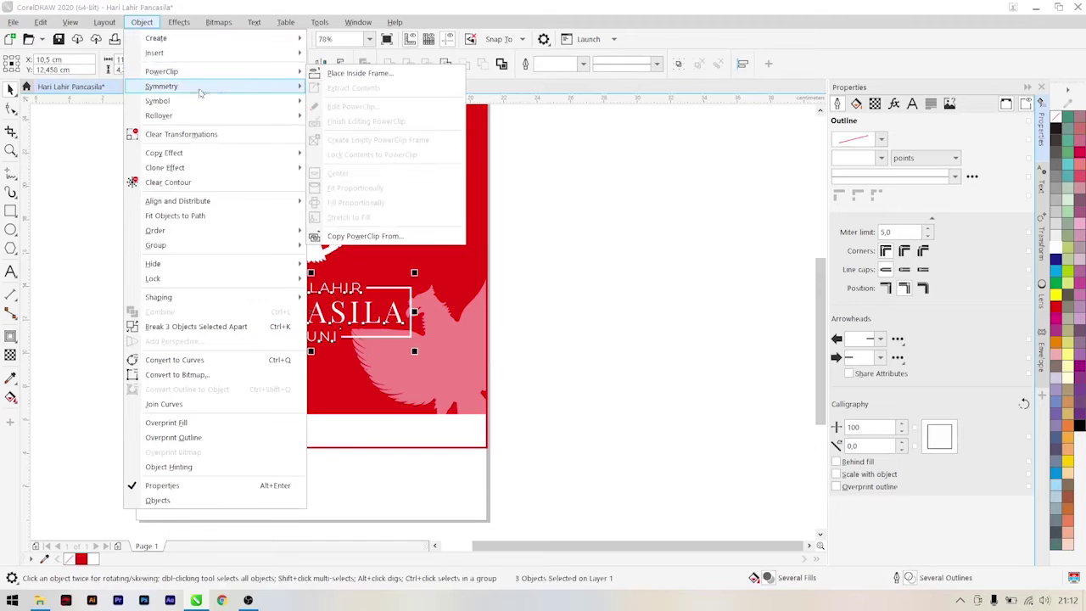
mouse_move(254, 71)
left_click(322, 73)
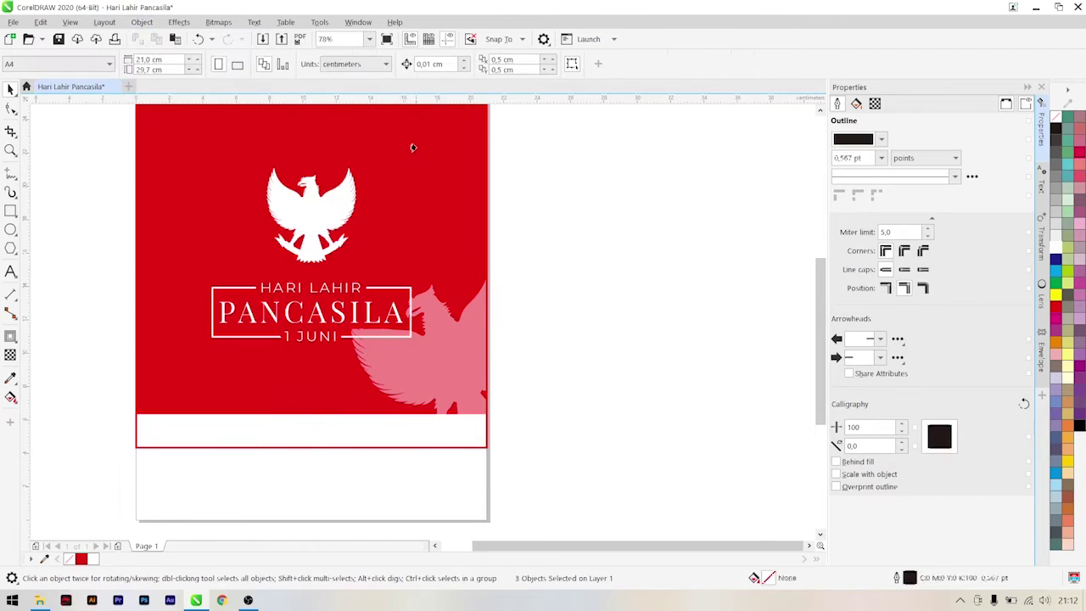
left_click(420, 157)
Step: Open the poster frame's PowerClip contents for editing
right_click(432, 187)
left_click(476, 202)
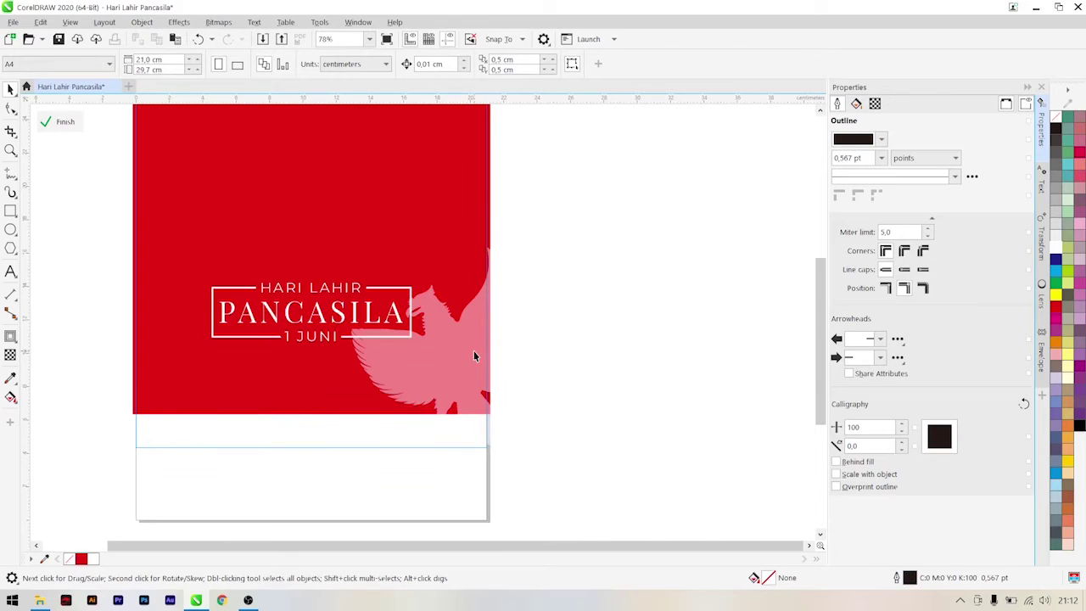
left_click(503, 361)
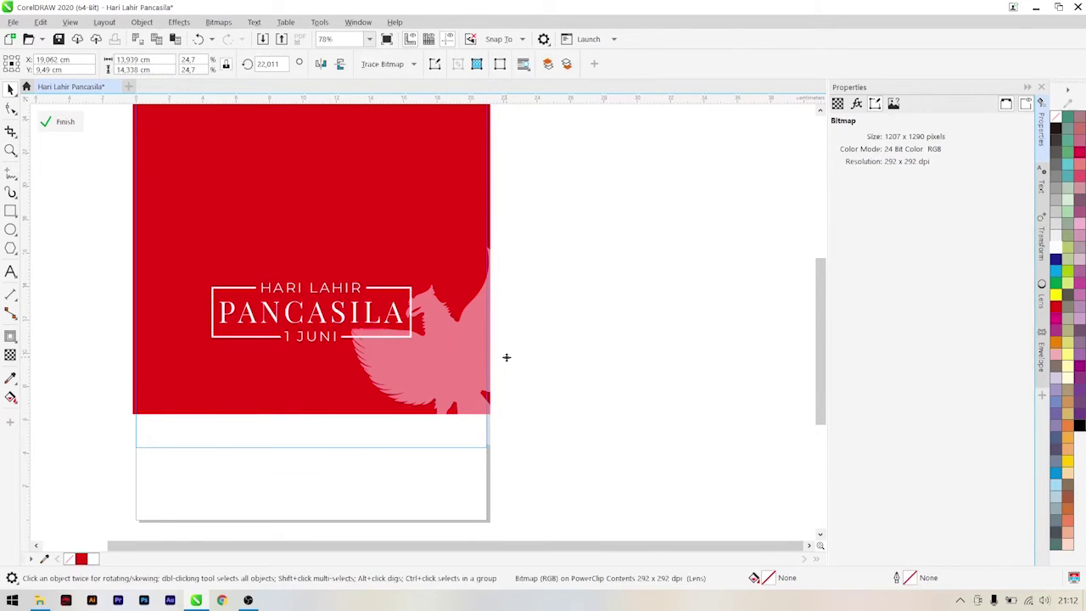
left_click(650, 308)
scroll(301, 316, "up", 2)
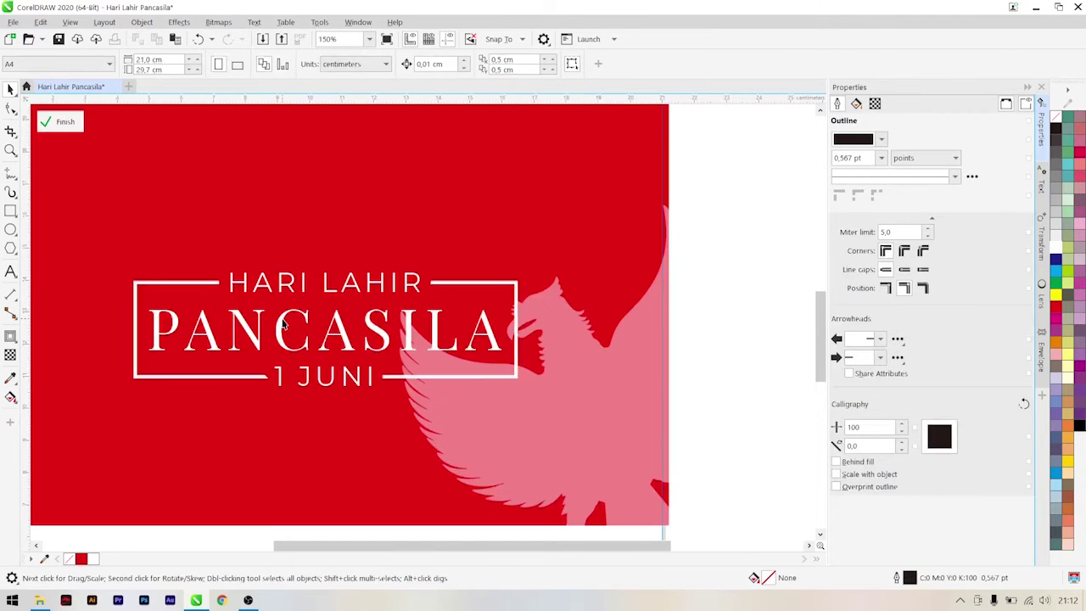
Step: Apply a Small Glow drop shadow to the title text and colour it red
left_click(285, 324)
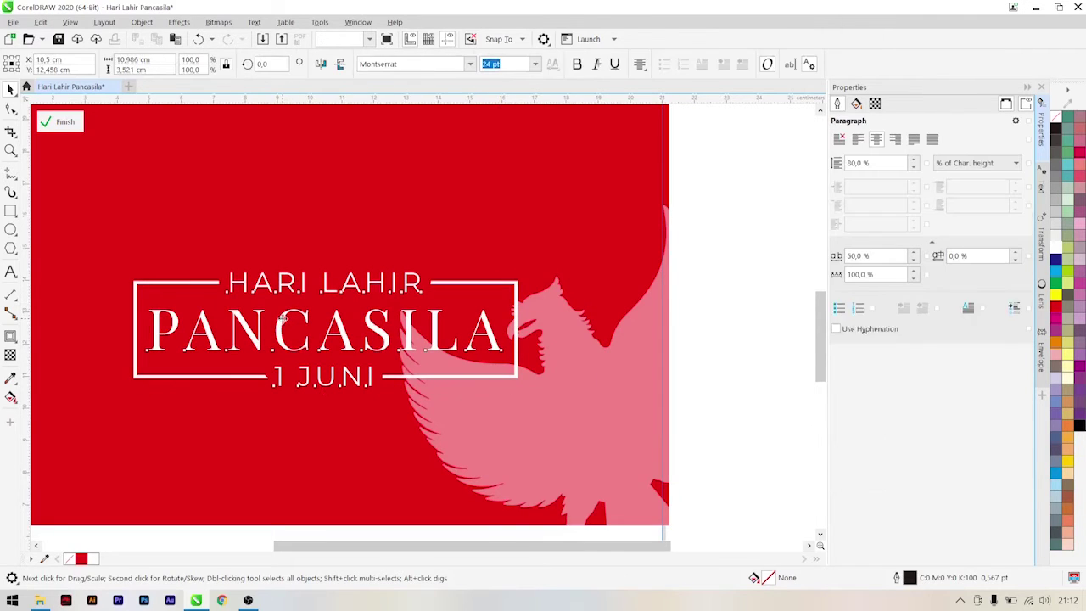
left_click(11, 336)
left_click(46, 337)
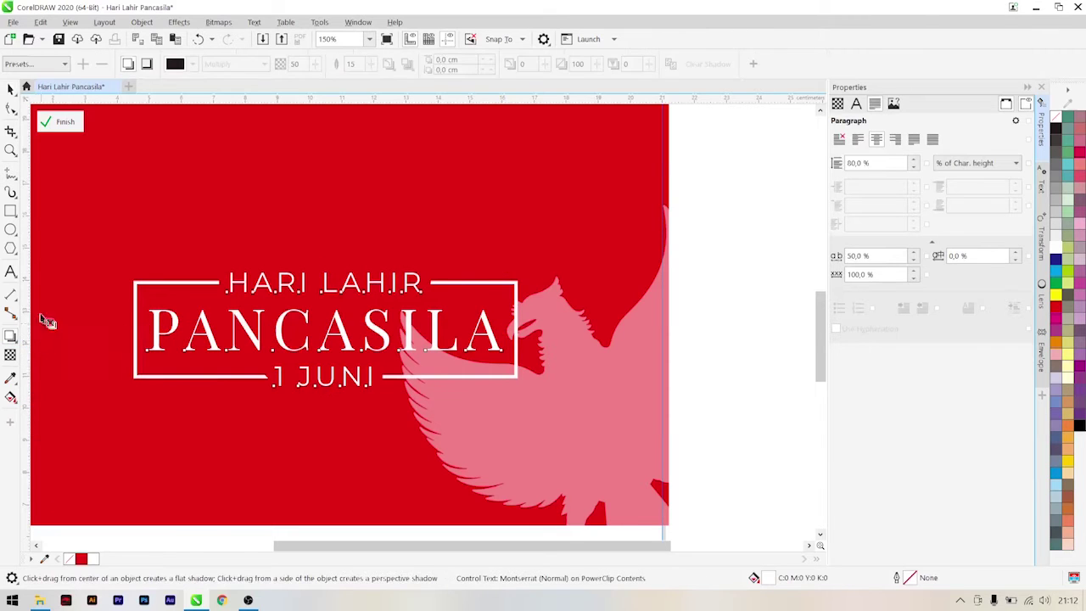
left_click(56, 64)
left_click(25, 174)
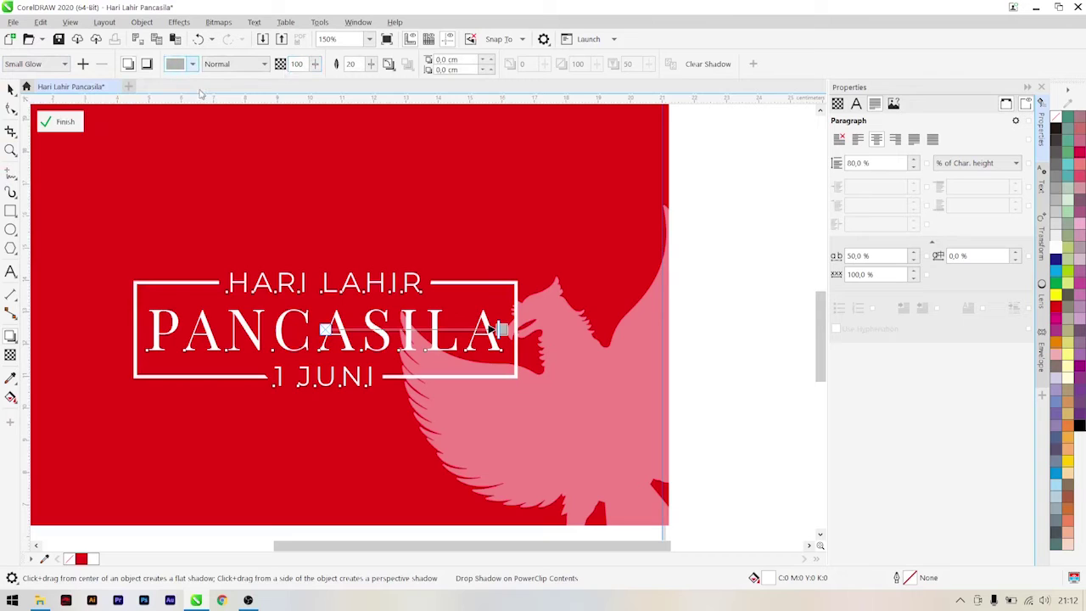
left_click(193, 64)
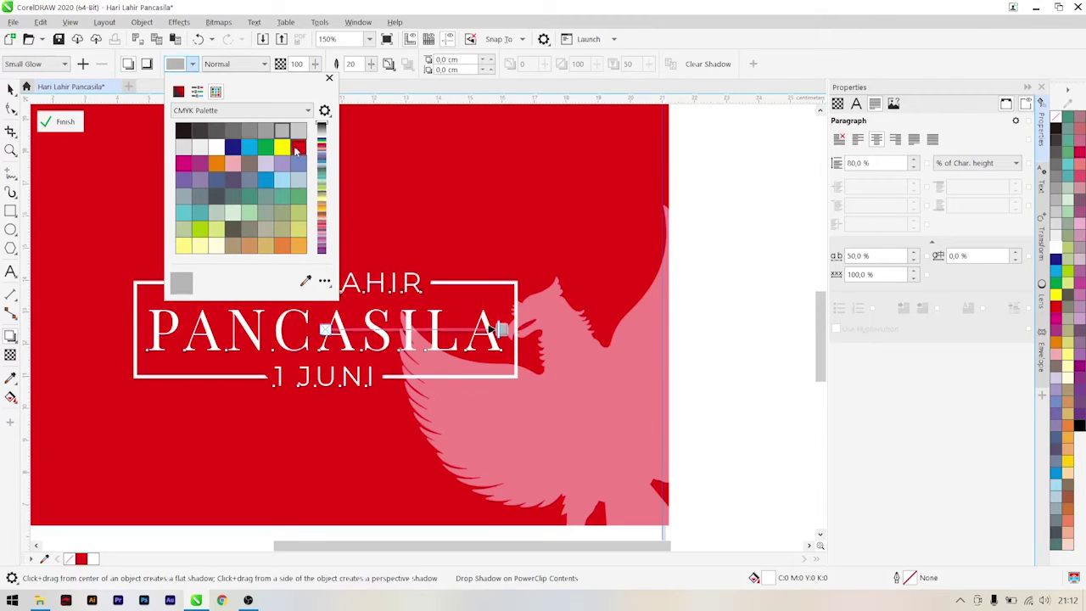
left_click(297, 149)
Step: Try the Middle and Inside feathering directions on the title text's shadow and settle on Outside
left_click(388, 65)
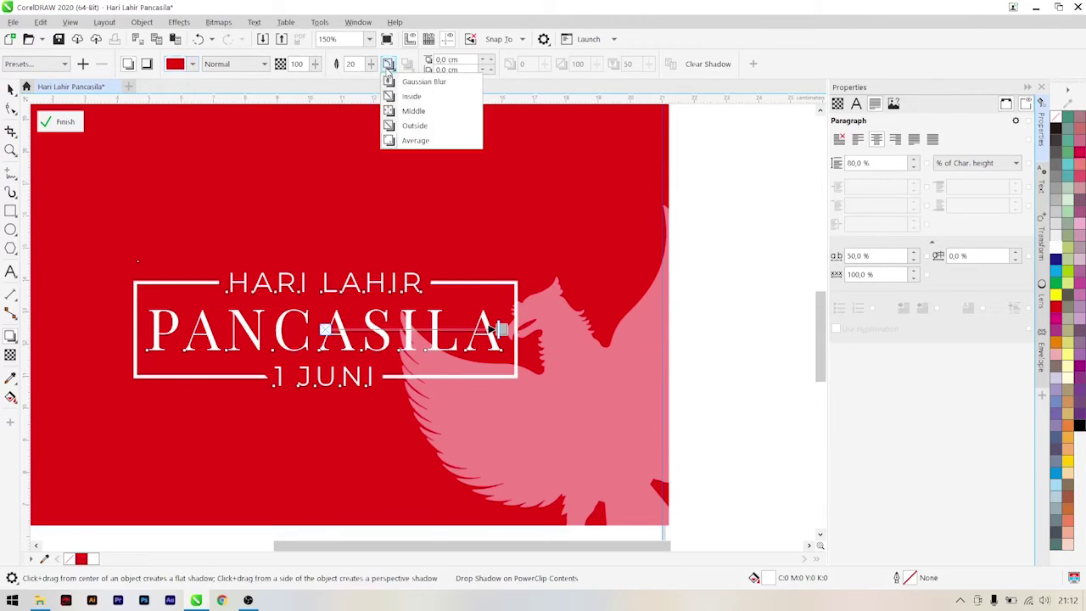
left_click(394, 112)
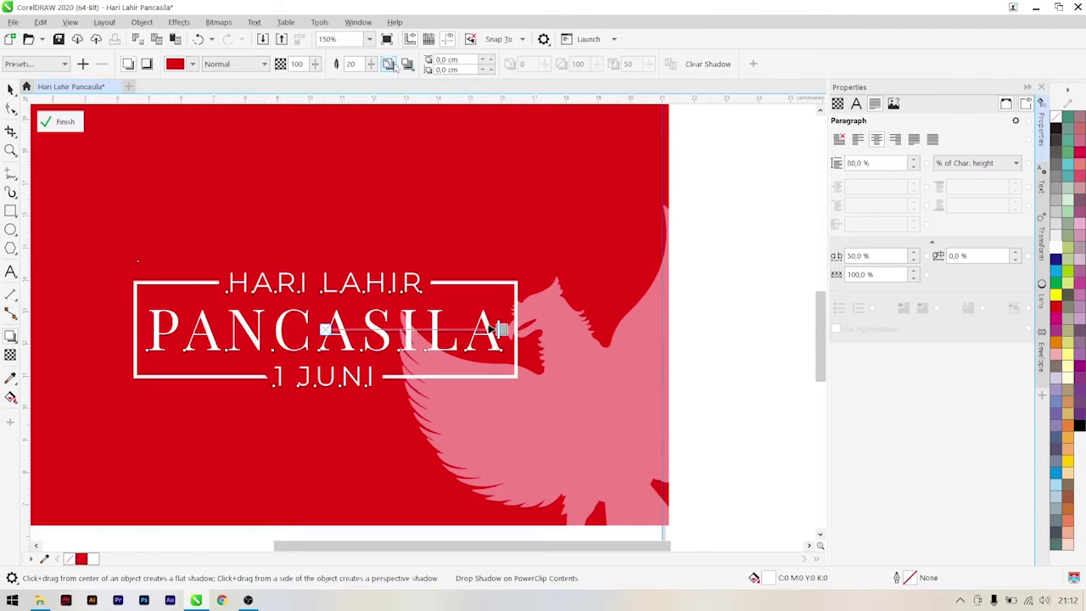
left_click(390, 65)
left_click(412, 97)
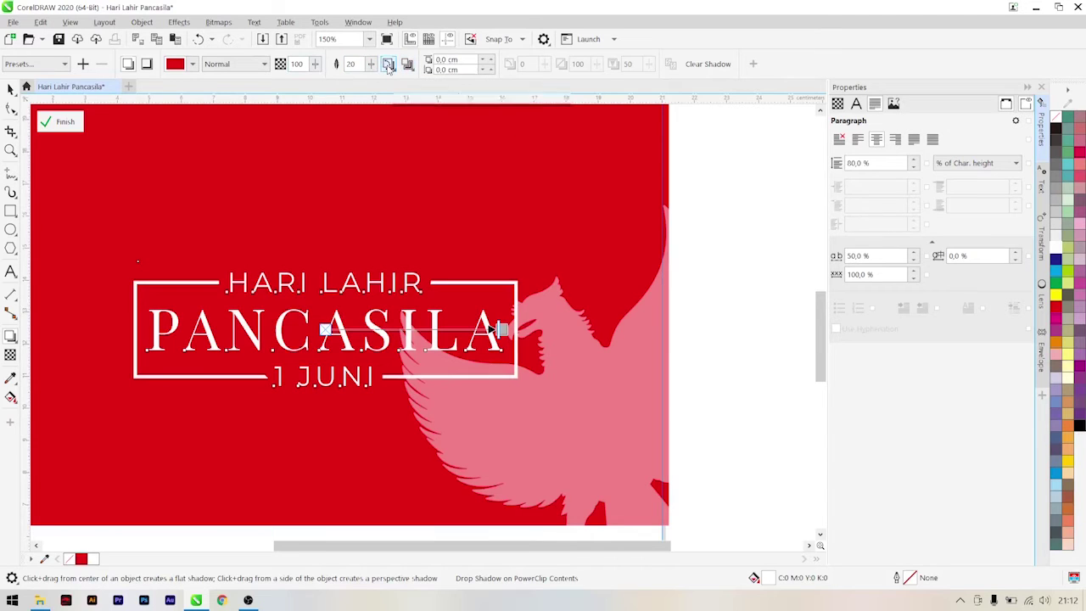
left_click(389, 65)
left_click(404, 125)
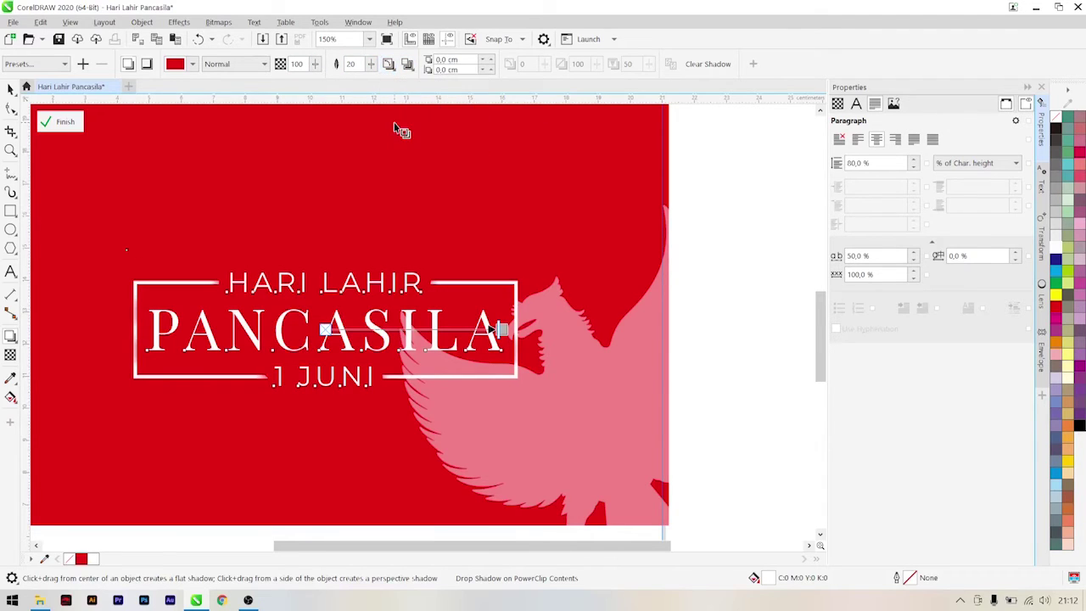
Step: Set the title text shadow's feathering to 10 and deselect the text
scroll(475, 364, "up", 1)
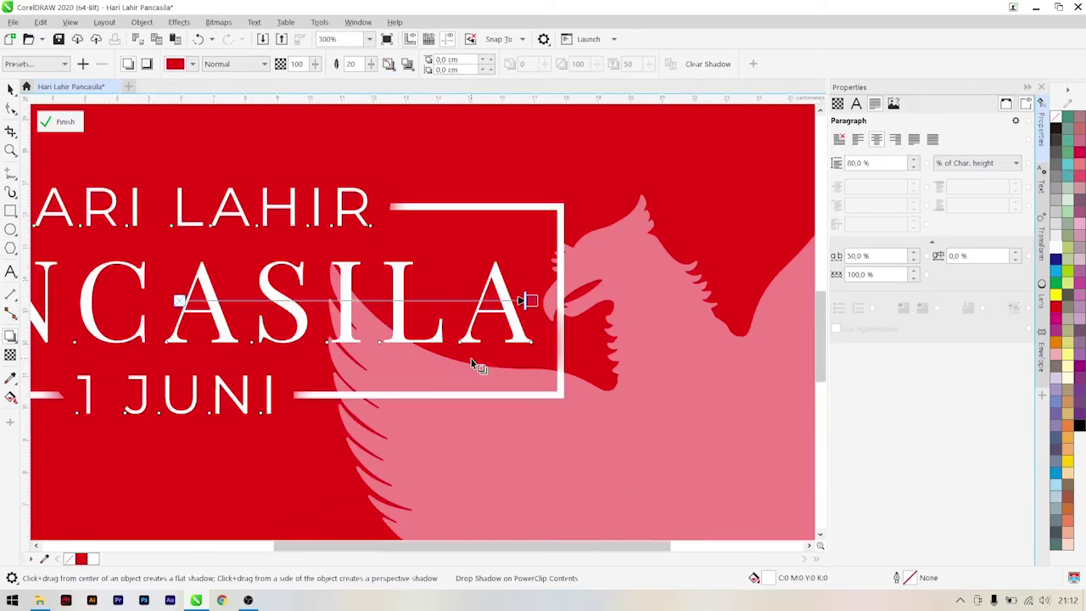
scroll(475, 360, "down", 1)
scroll(213, 359, "up", 2)
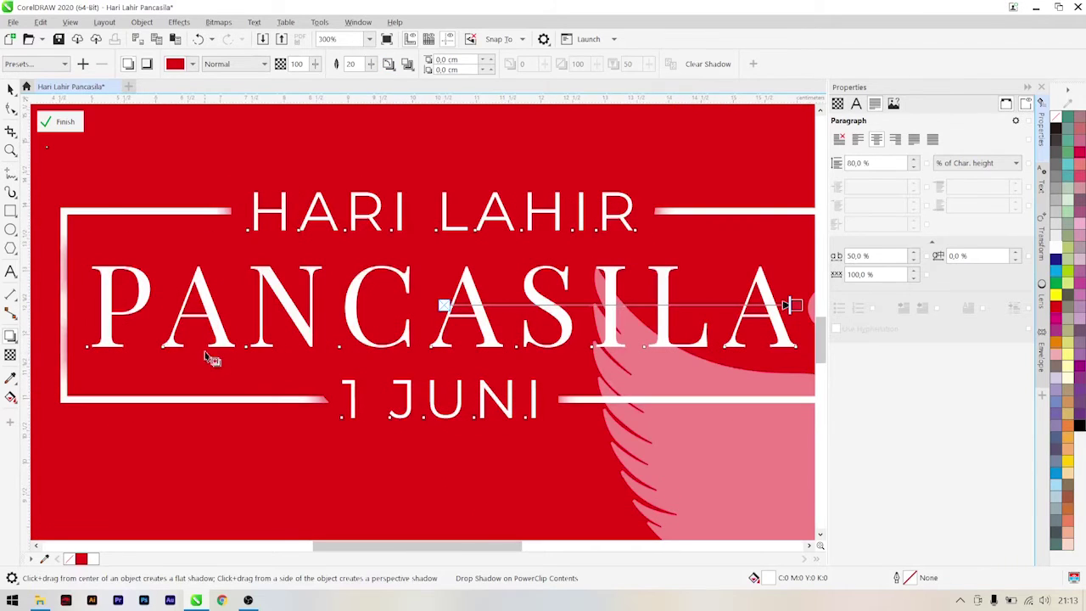
left_click(370, 65)
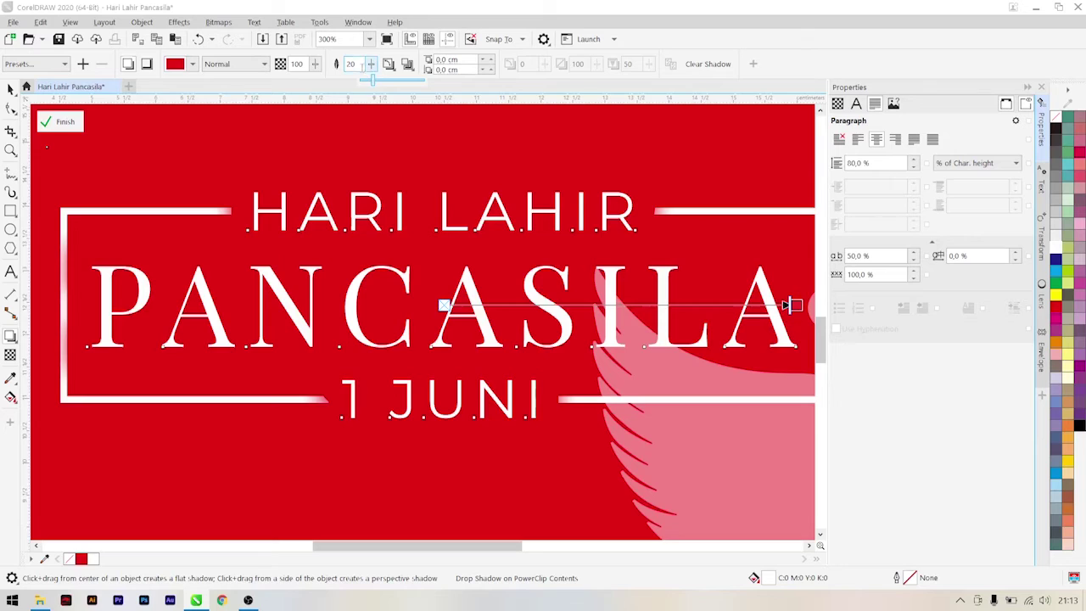
left_click(360, 65)
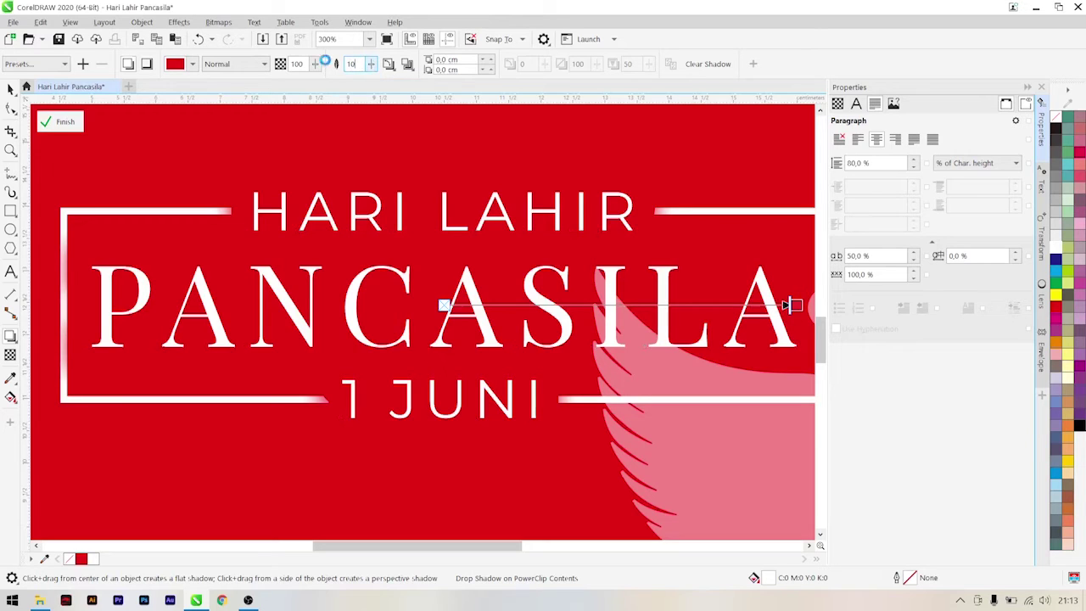
type("10")
key("Return")
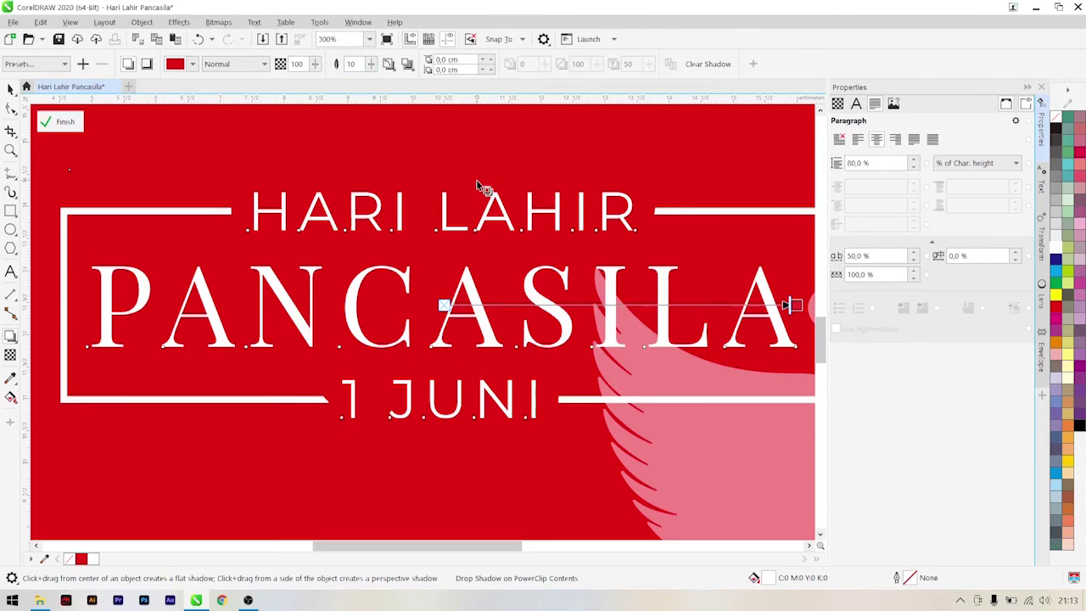
left_click(9, 89)
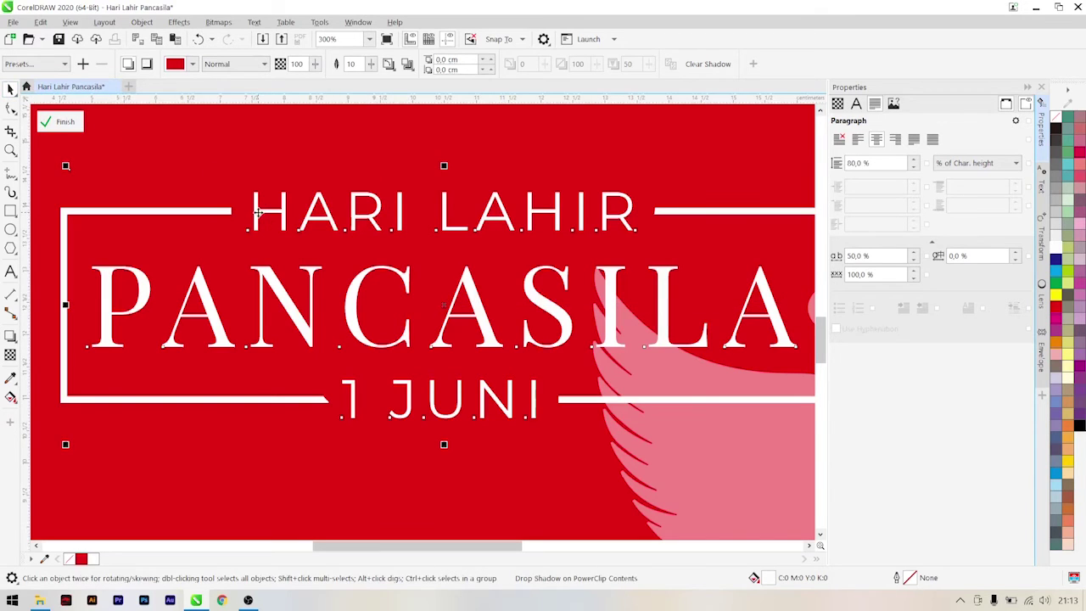
scroll(252, 208, "down", 2)
scroll(252, 208, "down", 2)
left_click(553, 238)
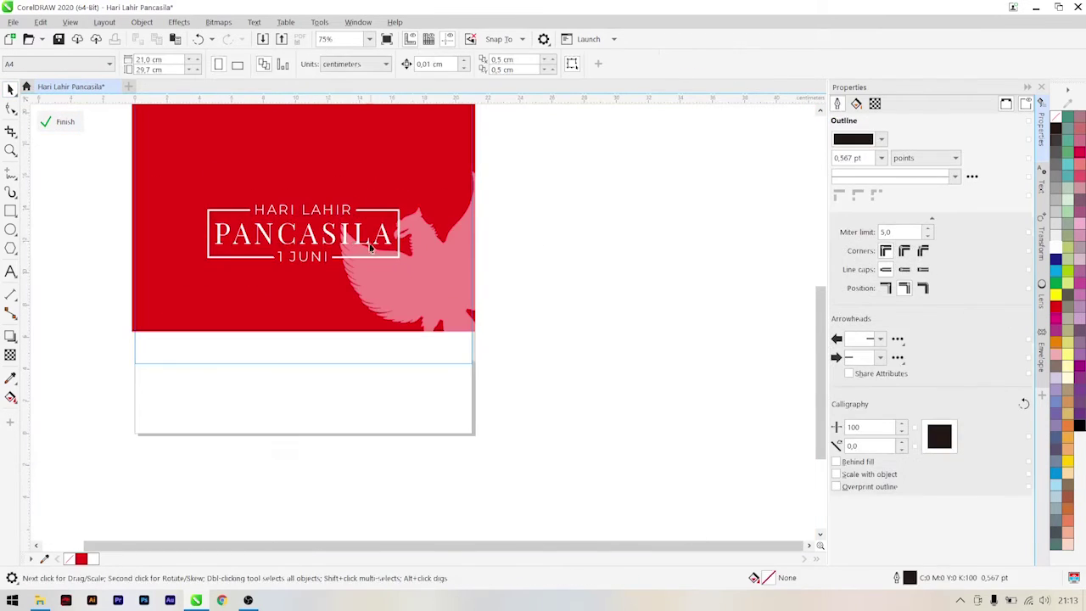
Step: Examine how the faded emblem's wing overlaps the title text and its shadow
scroll(355, 247, "up", 2)
scroll(355, 247, "up", 1)
left_click(339, 242, "ctrl")
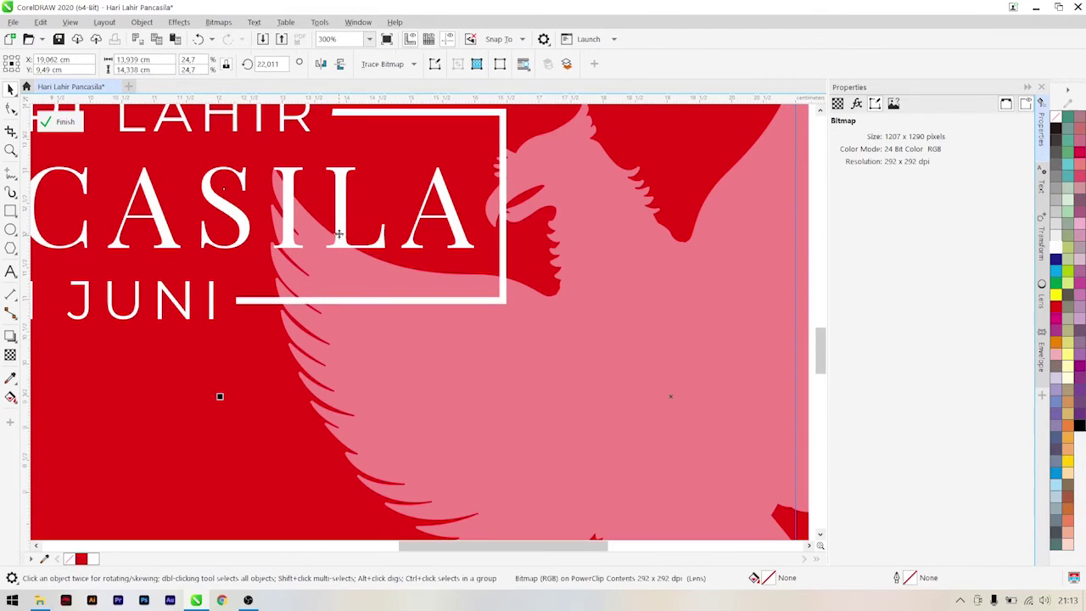
left_click(341, 238, "ctrl")
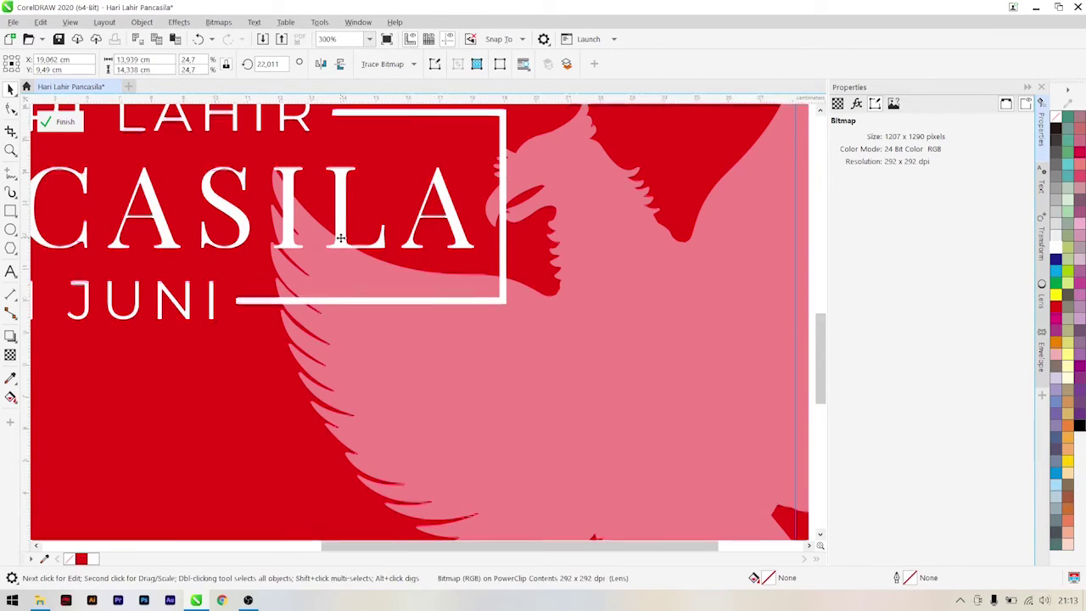
scroll(340, 238, "down", 1)
left_click(782, 392)
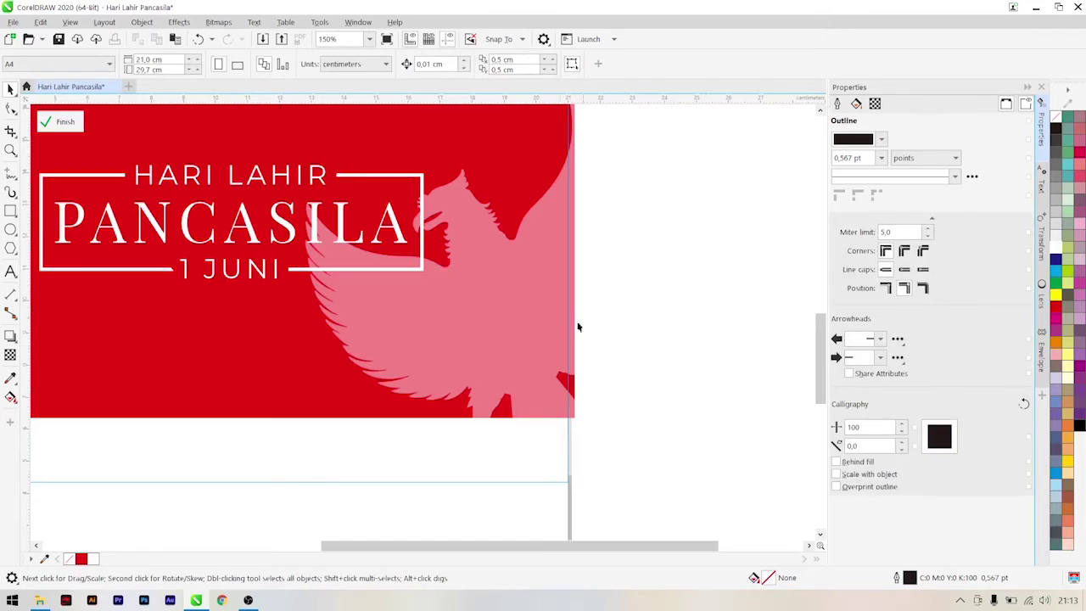
scroll(311, 243, "down", 1)
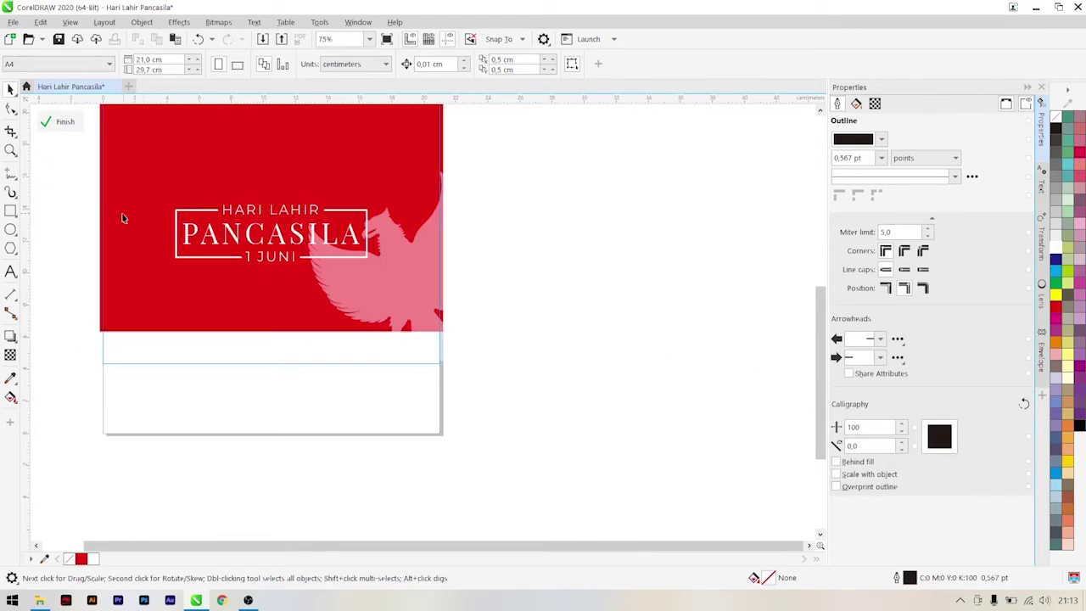
scroll(126, 218, "up", 1)
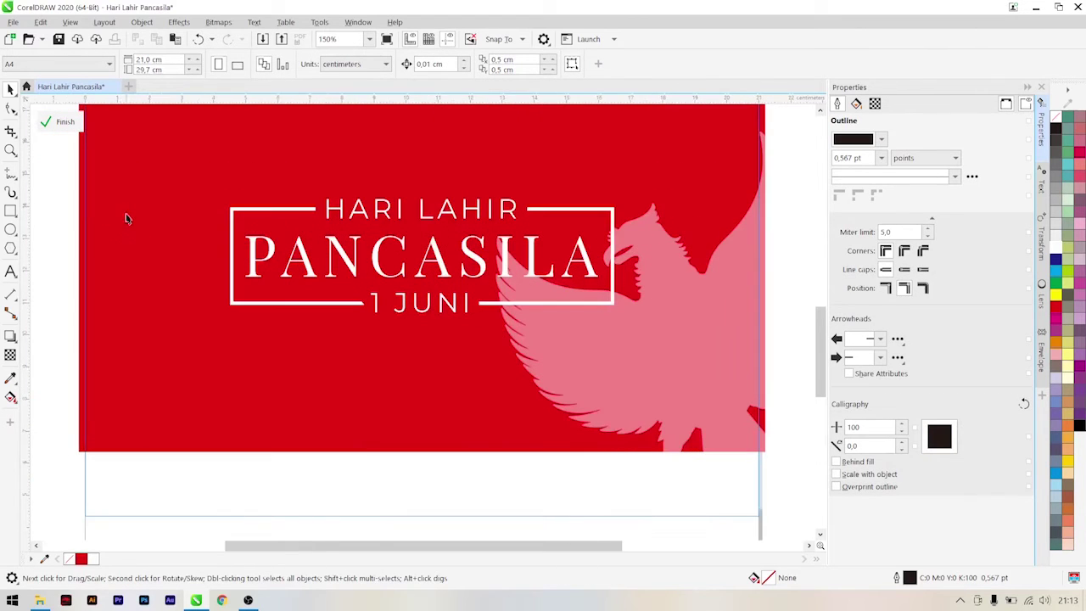
Step: Try cutting the title text and pasting it back into the PowerClip contents
left_click(273, 255)
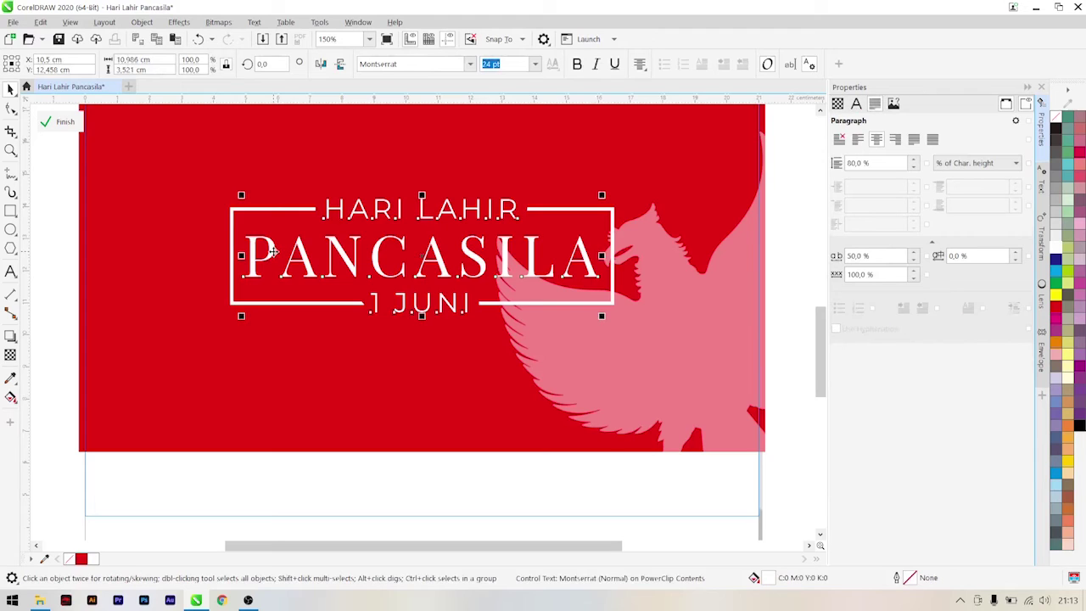
key("ctrl+x")
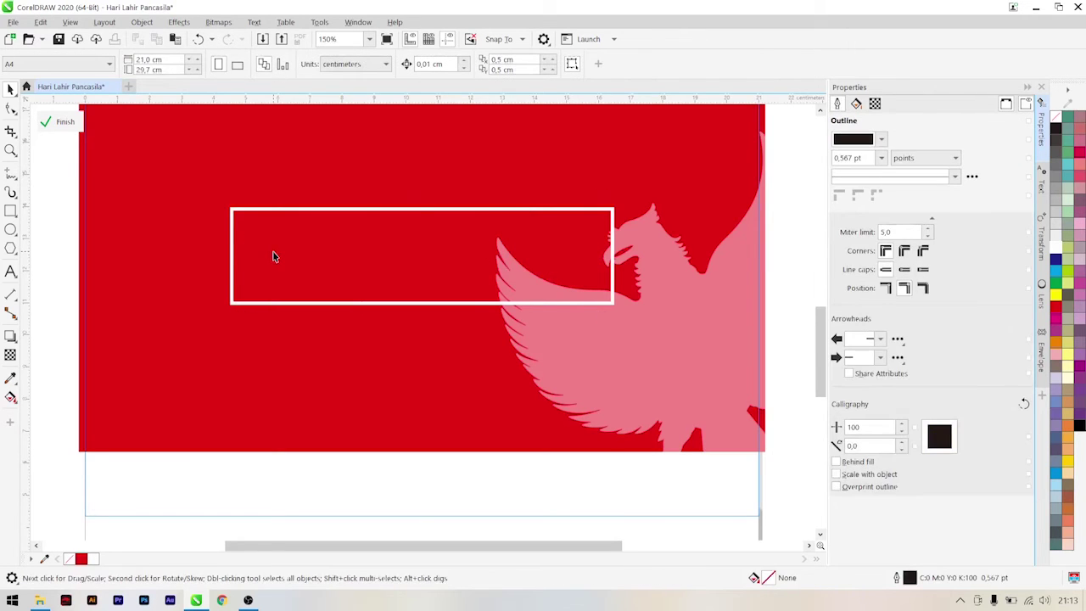
key("ctrl+v")
key("ctrl+z")
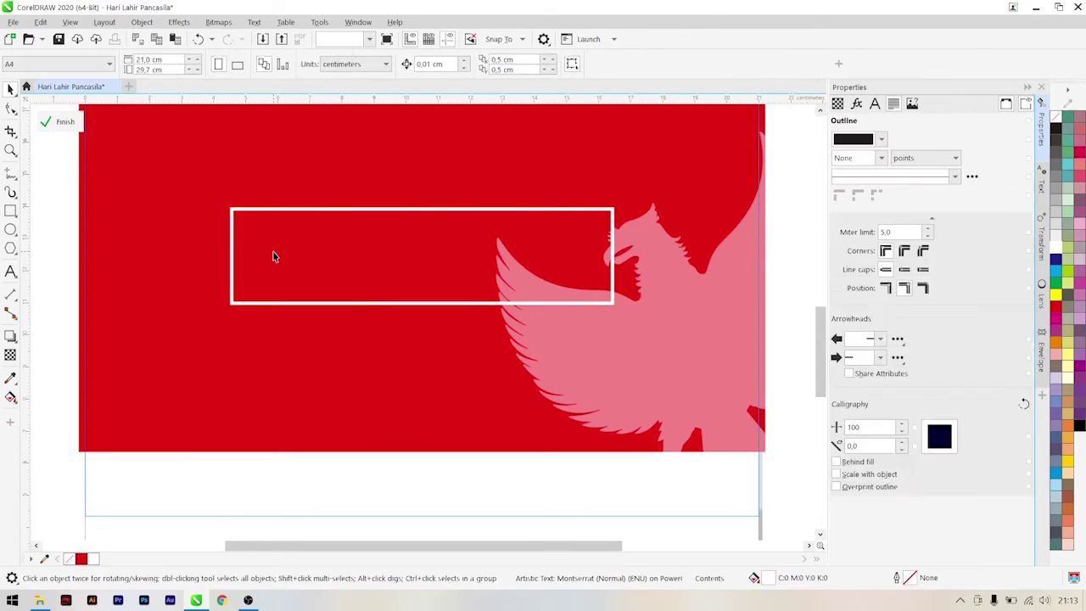
key("ctrl+z")
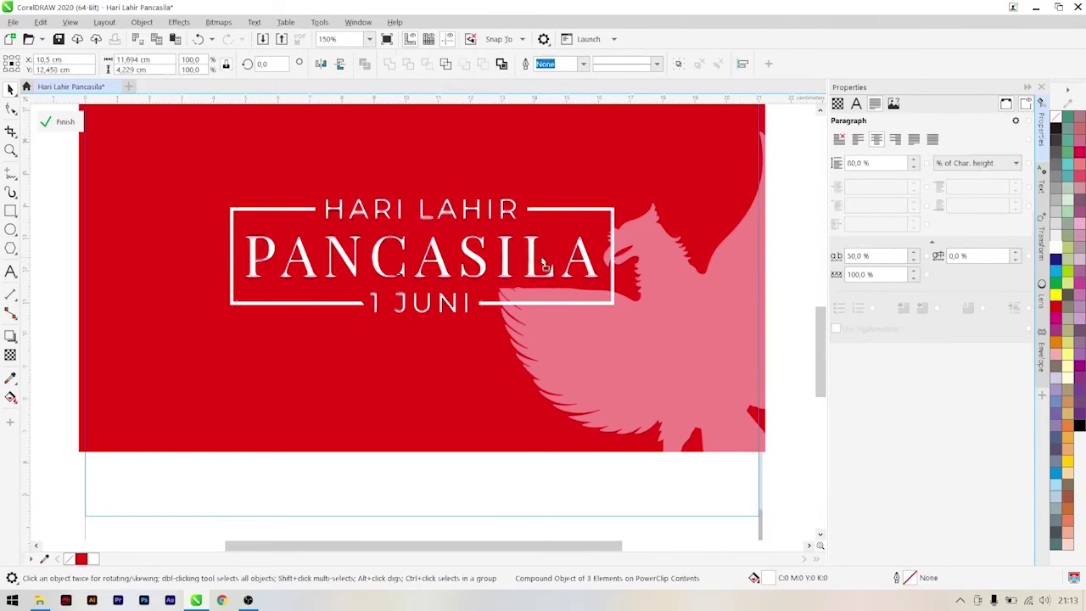
left_click_drag(530, 260, 550, 252)
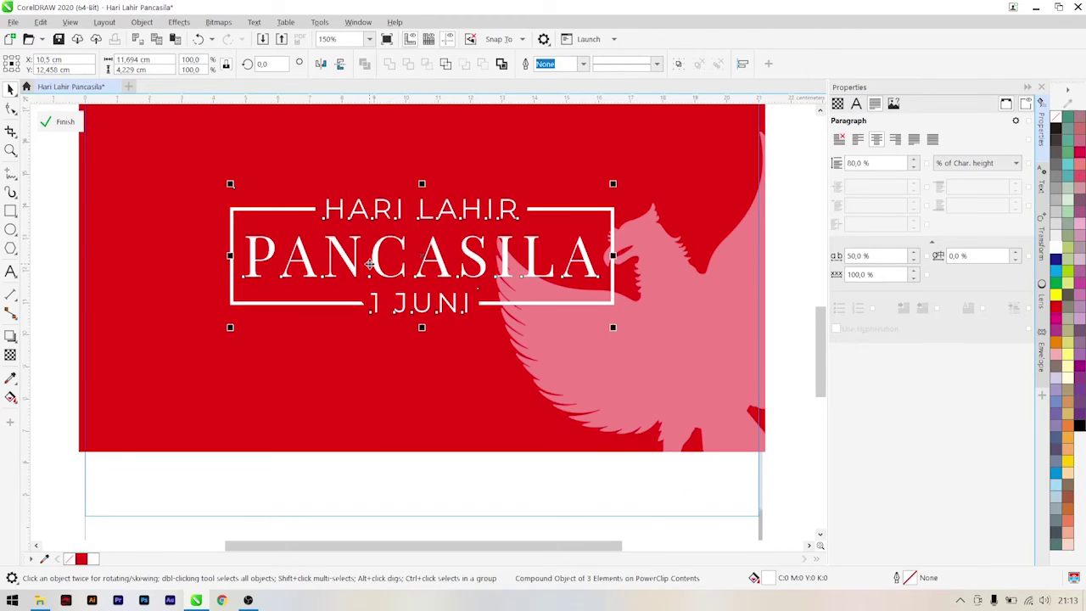
key("Escape")
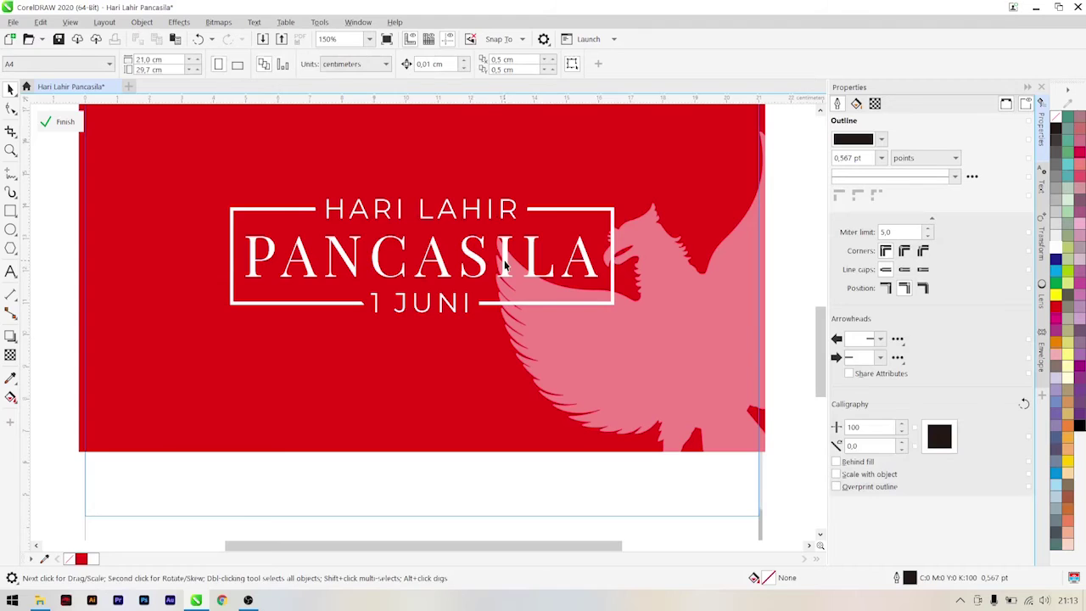
Step: Duplicate the transparent emblem and place the copy at the upper-left corner of the poster
left_click(504, 265)
scroll(504, 263, "down", 2)
left_click(725, 138)
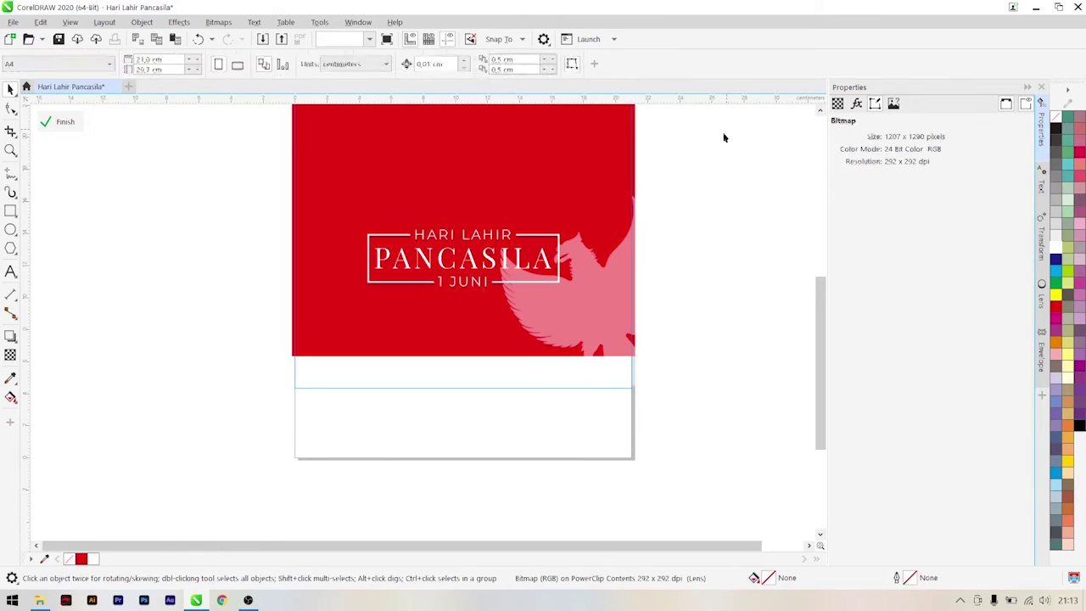
left_click(654, 272)
scroll(652, 268, "down", 1)
scroll(633, 199, "up", 1)
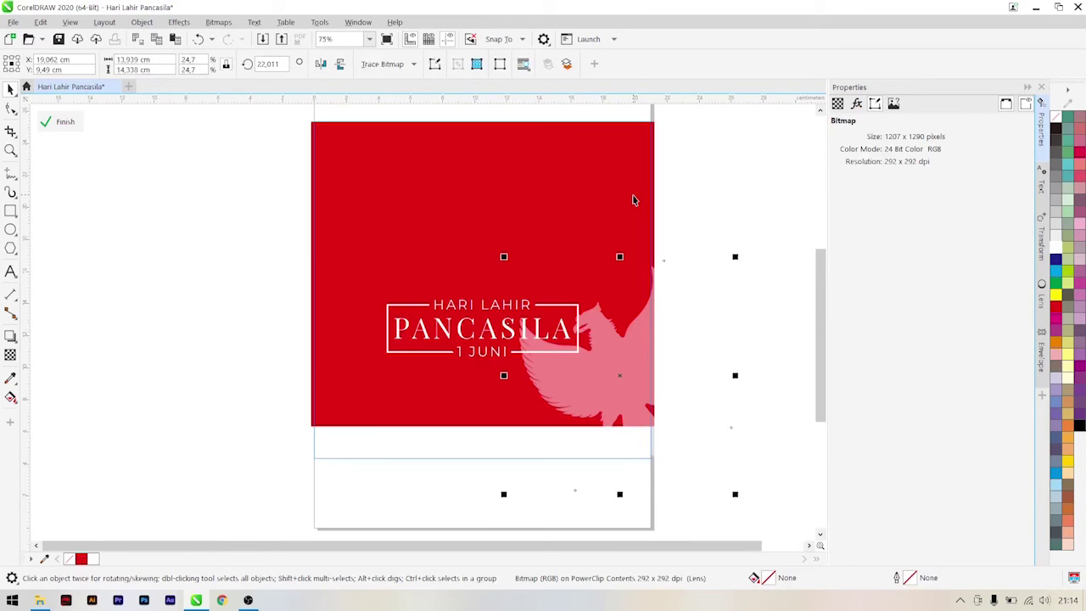
left_click_drag(667, 328, 371, 180)
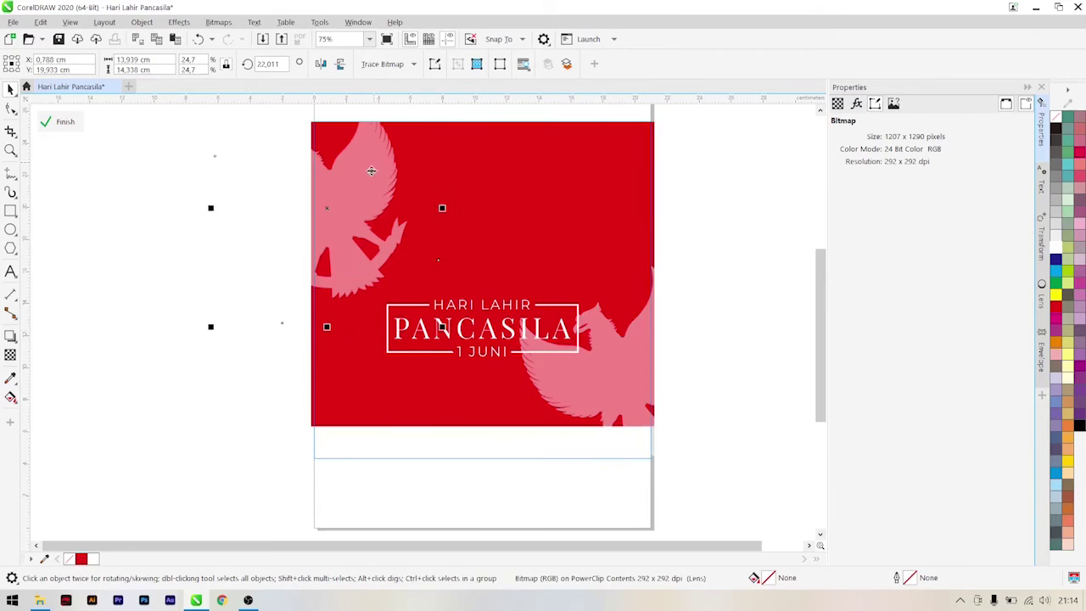
Step: Rotate the copied emblem to about 335° and position its centre at about X 1.4 cm, Y 19.9 cm
left_click_drag(447, 328, 304, 328)
left_click(224, 379)
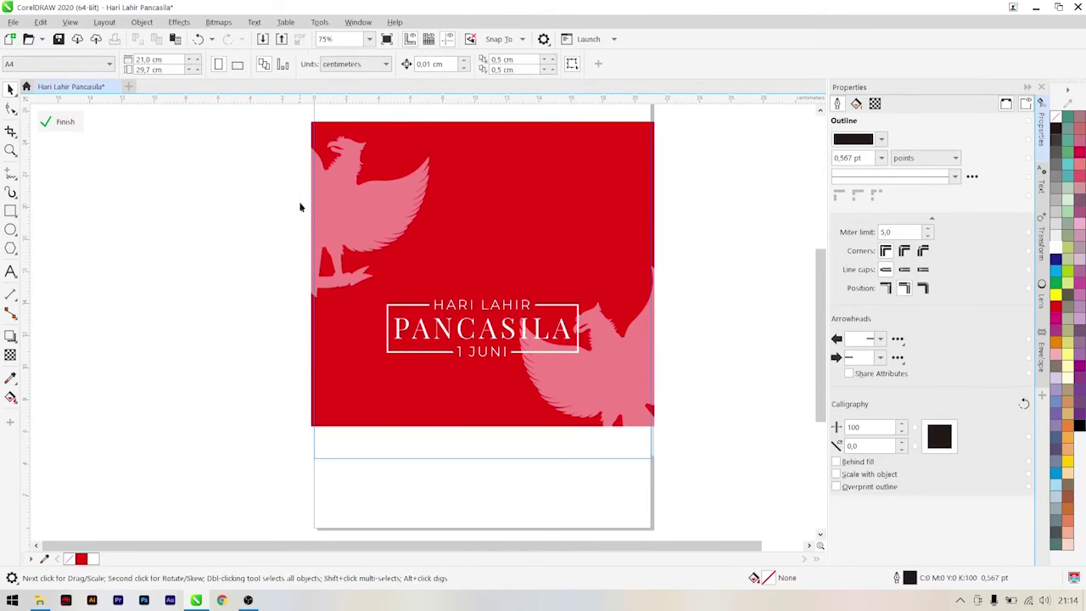
scroll(357, 184, "up", 2)
scroll(357, 185, "down", 4)
scroll(357, 156, "up", 2)
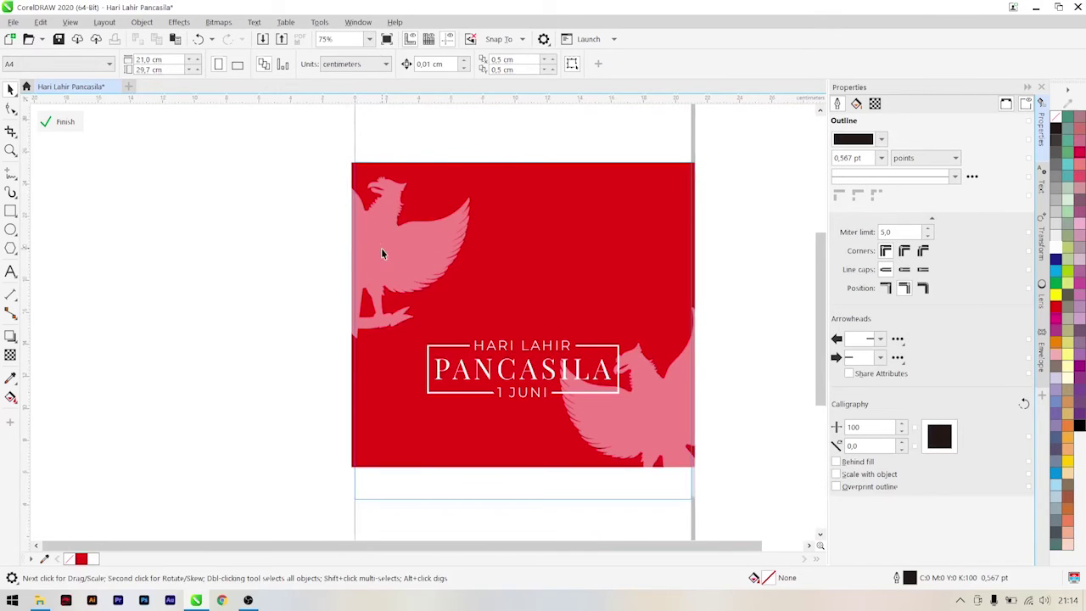
mouse_move(381, 252)
left_mouse_down()
mouse_move(395, 243)
mouse_move(403, 251)
mouse_move(392, 249)
left_mouse_up()
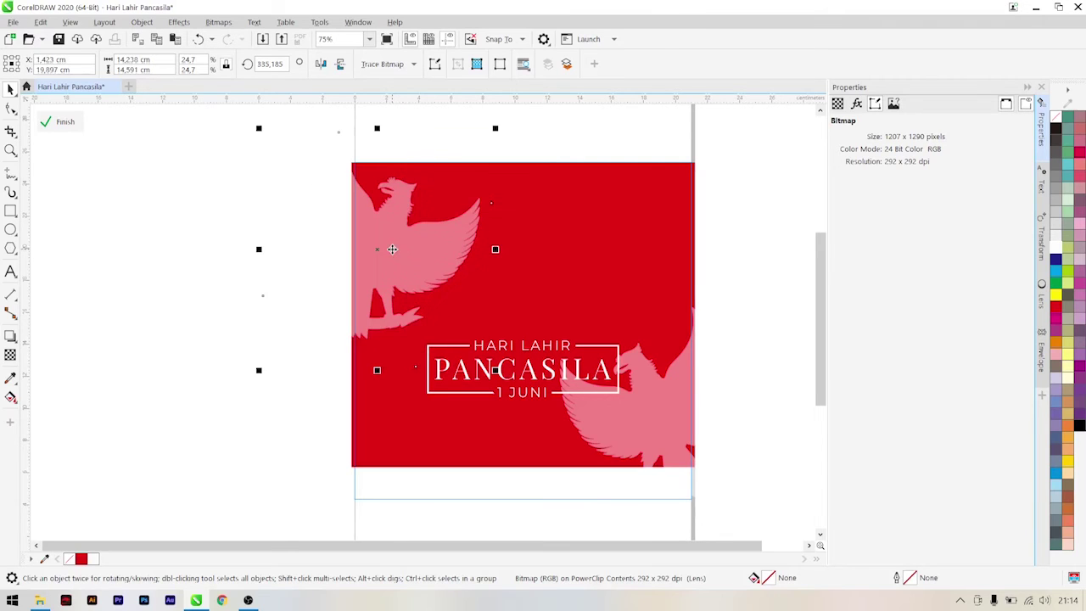
left_click(216, 228)
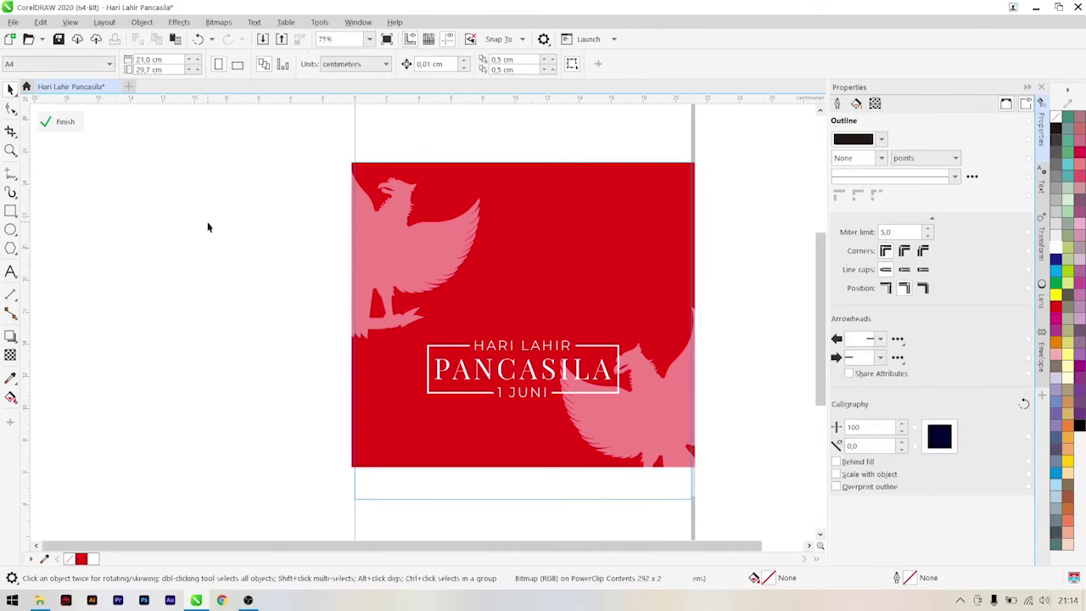
Step: Finish editing the PowerClip contents and deselect the poster frame
left_click(66, 121)
scroll(413, 228, "down", 2)
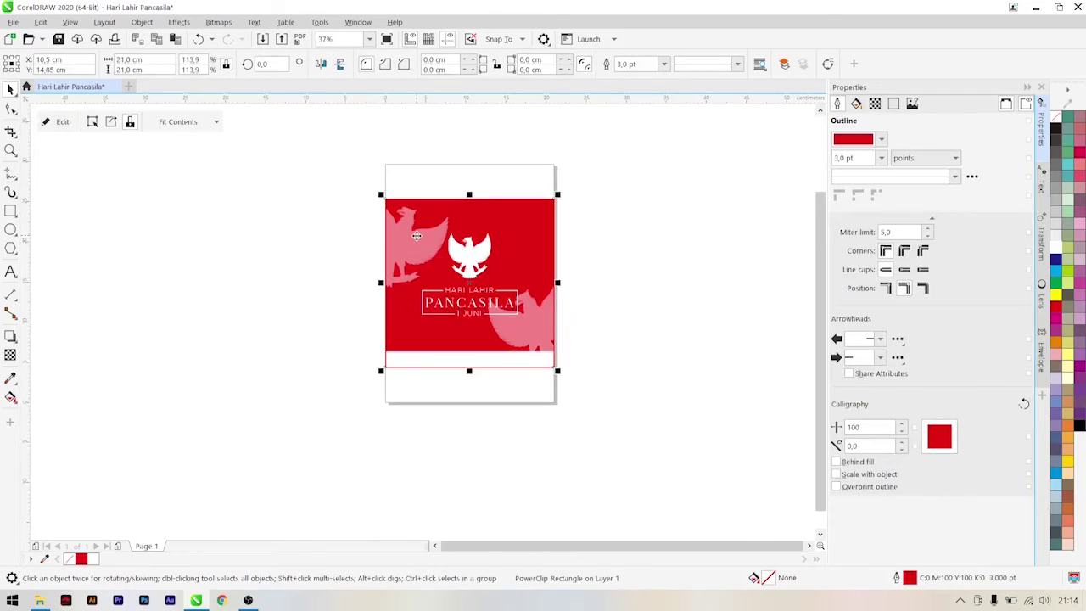
left_click(616, 245)
scroll(458, 310, "up", 2)
scroll(535, 310, "up", 1)
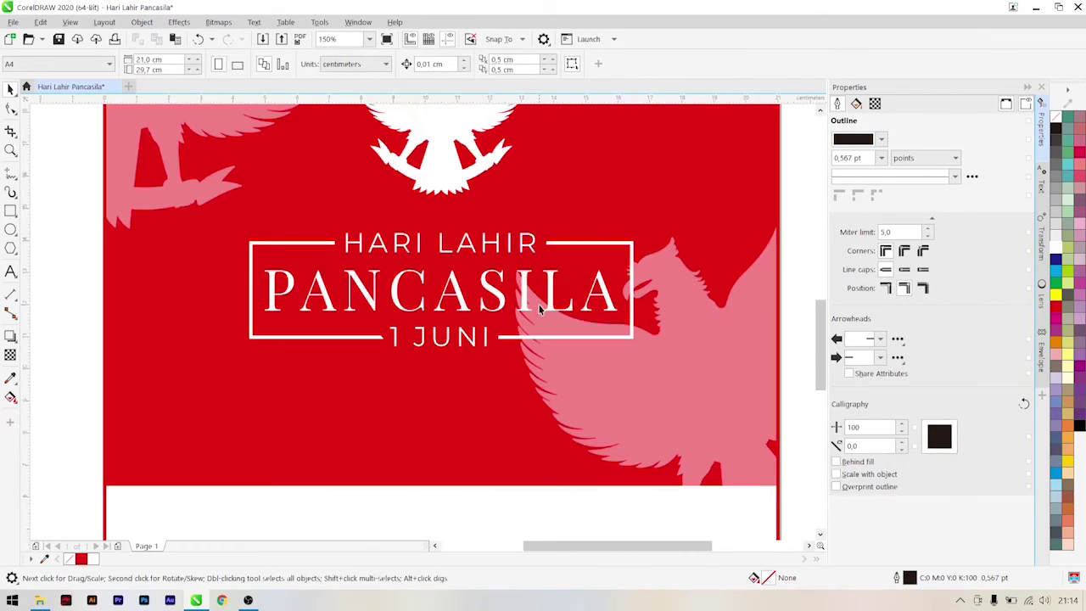
Step: Open the poster's PowerClip contents for editing, select the title text and undo its stray move
right_click(556, 308)
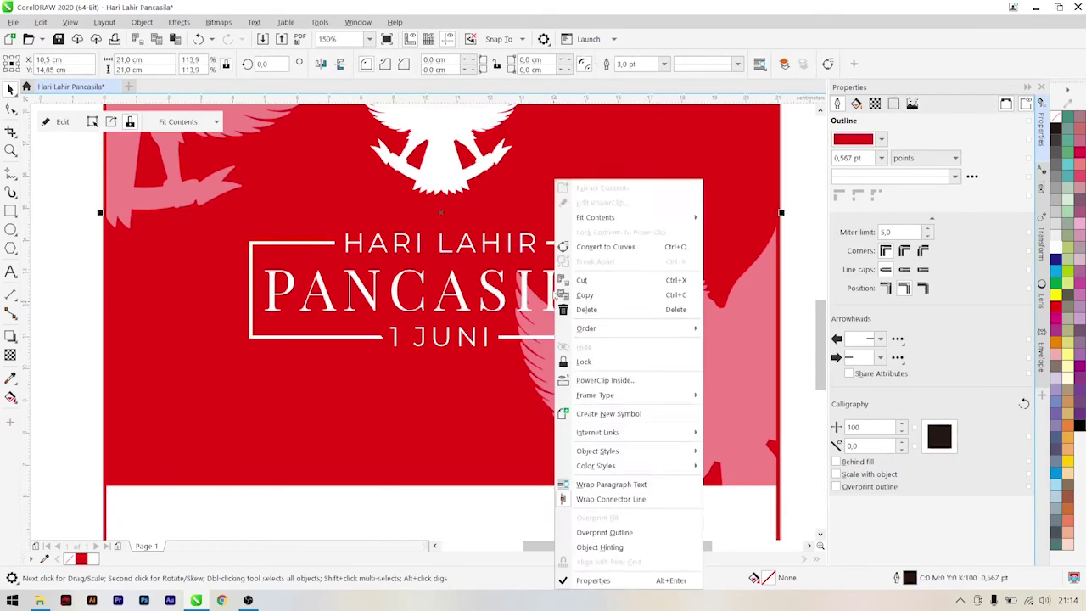
left_click(604, 202)
left_click(507, 305)
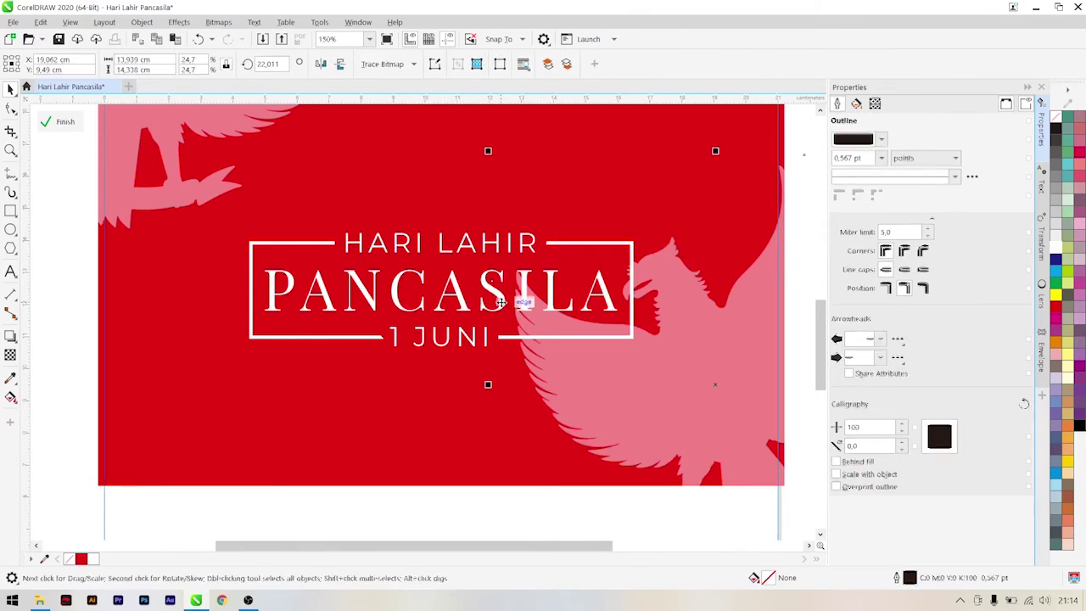
left_click(456, 294)
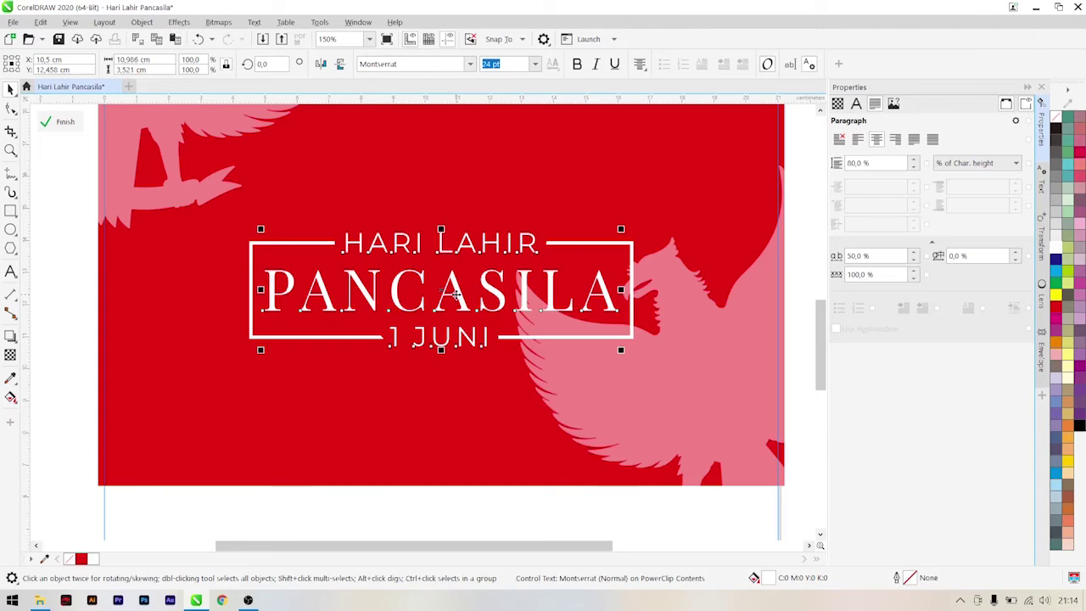
key("ctrl+z")
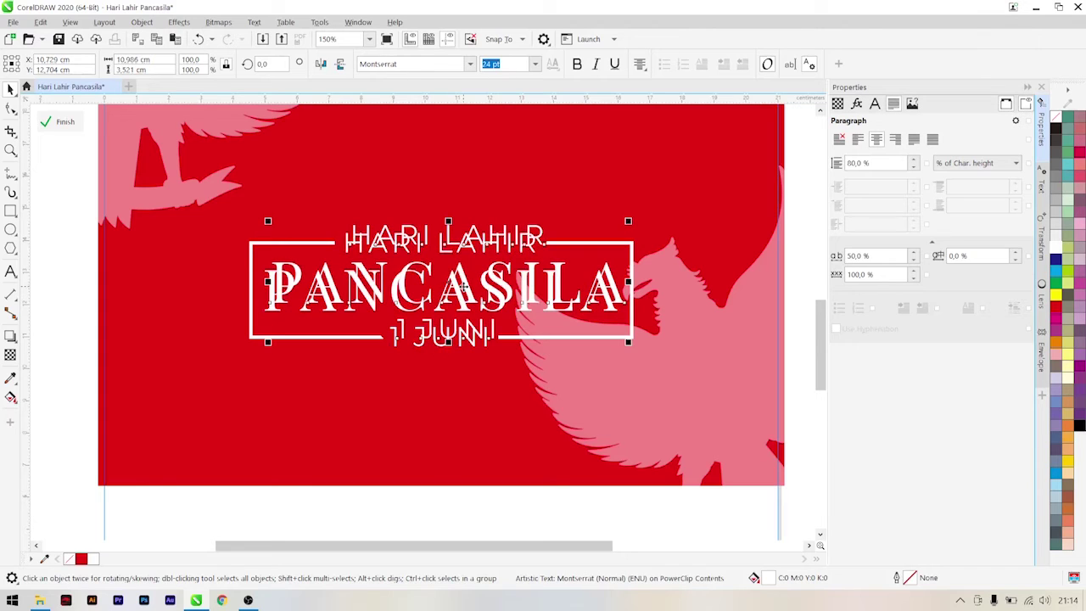
Step: Apply the Small Glow drop shadow preset to the title text and set the shadow colour to red
left_click(11, 337)
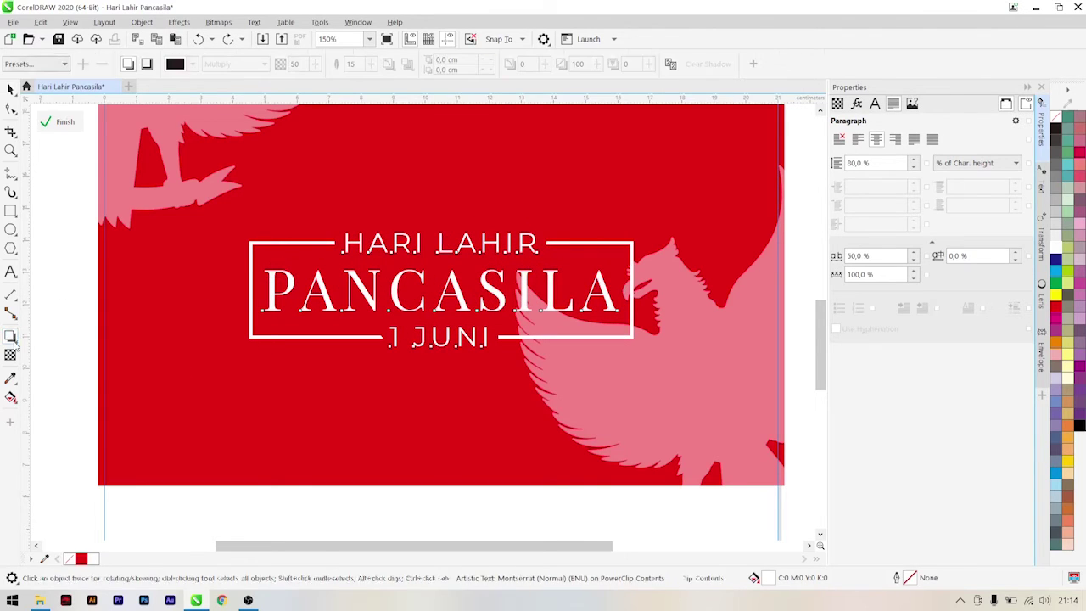
left_click(35, 65)
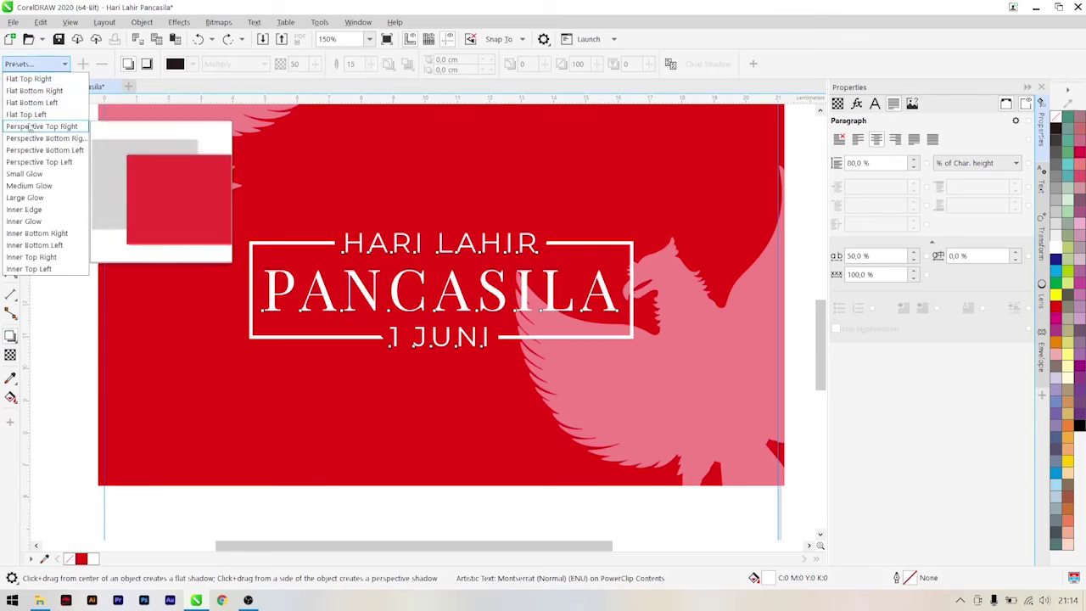
left_click(51, 173)
left_click(219, 68)
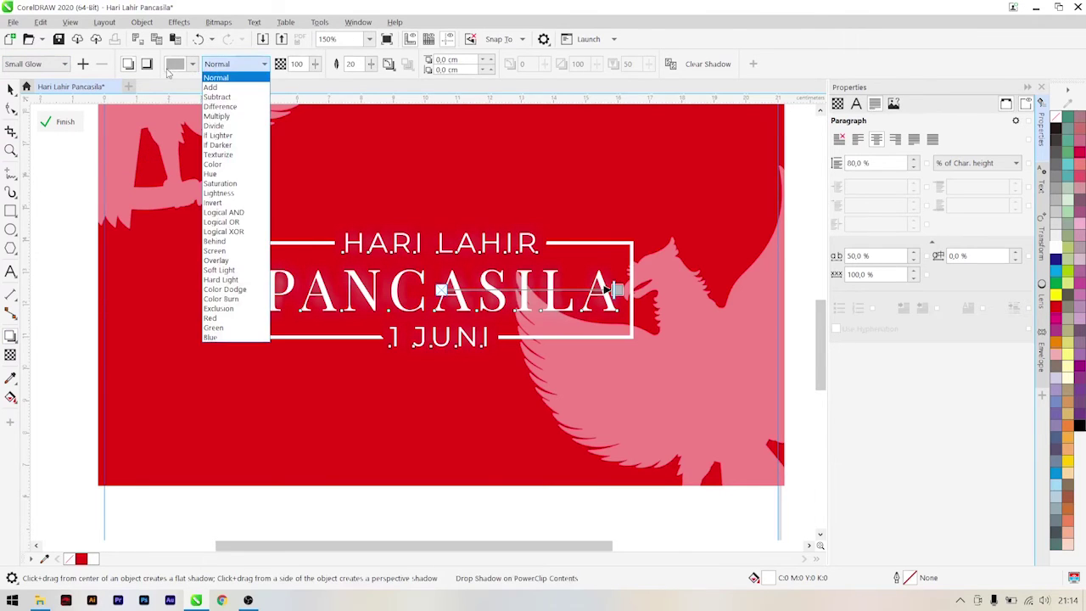
left_click(193, 70)
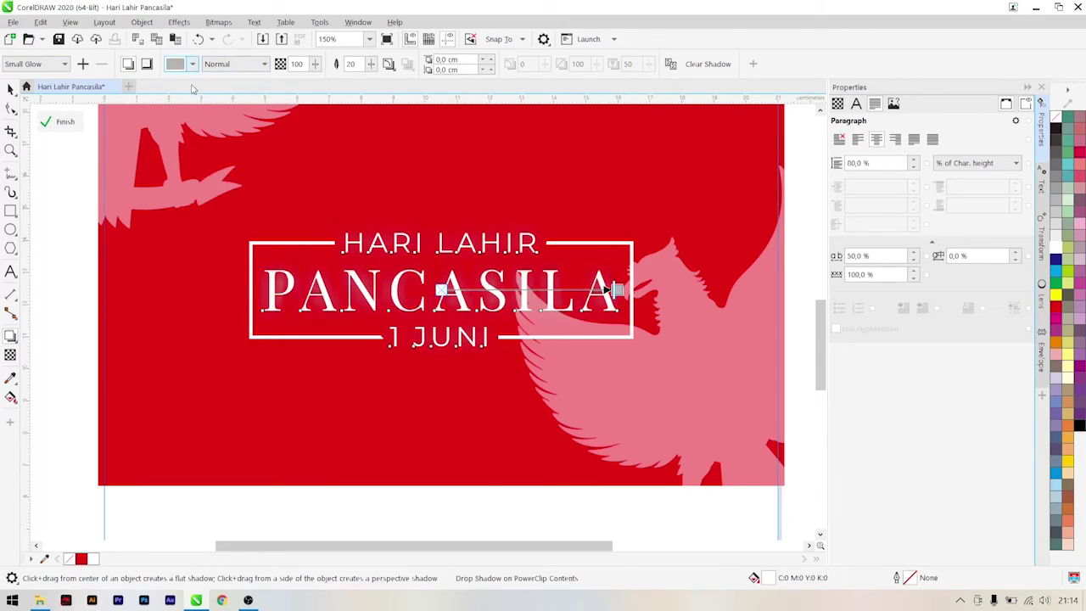
left_click(193, 66)
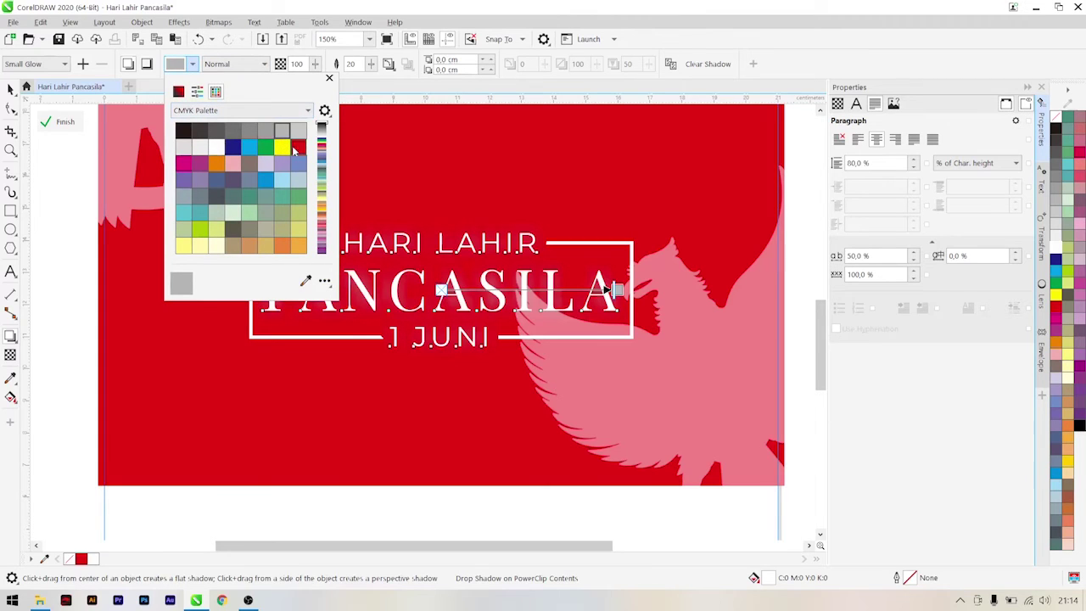
left_click(296, 150)
Step: Change the title shadow's feathering direction and set its feathering edge to Squared
left_click(388, 66)
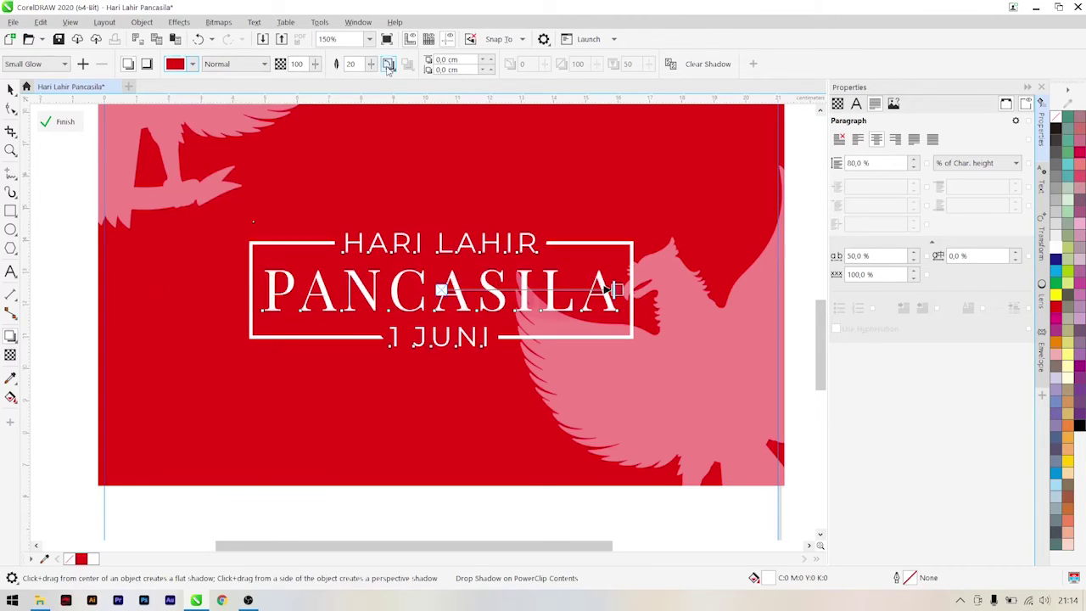
left_click(400, 110)
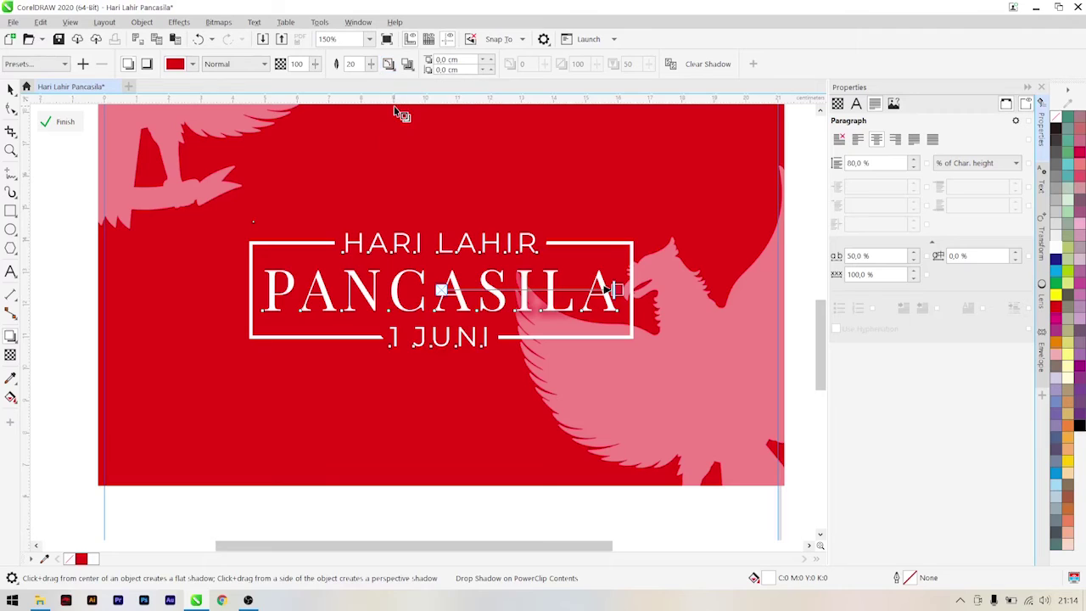
left_click(388, 66)
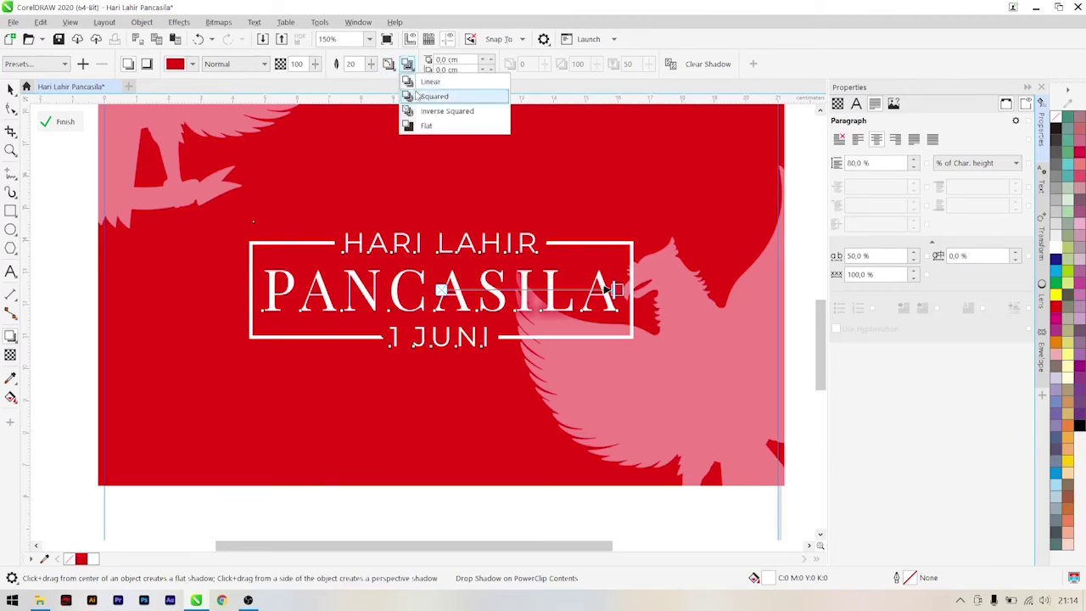
left_click(418, 100)
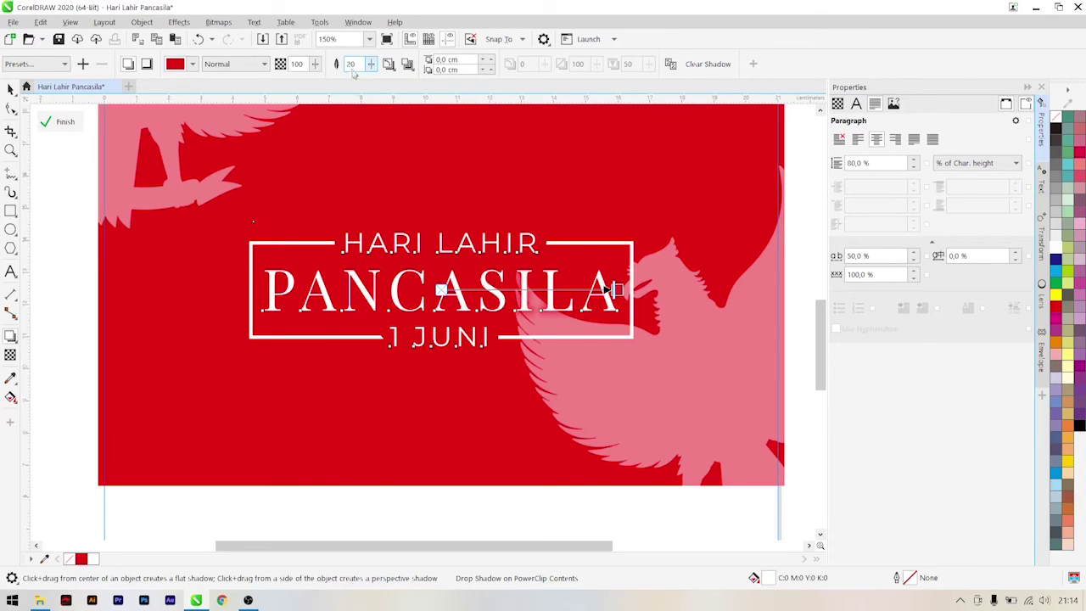
Step: Finish editing the PowerClip contents and deselect the poster frame
scroll(573, 317, "up", 1)
scroll(529, 317, "down", 2)
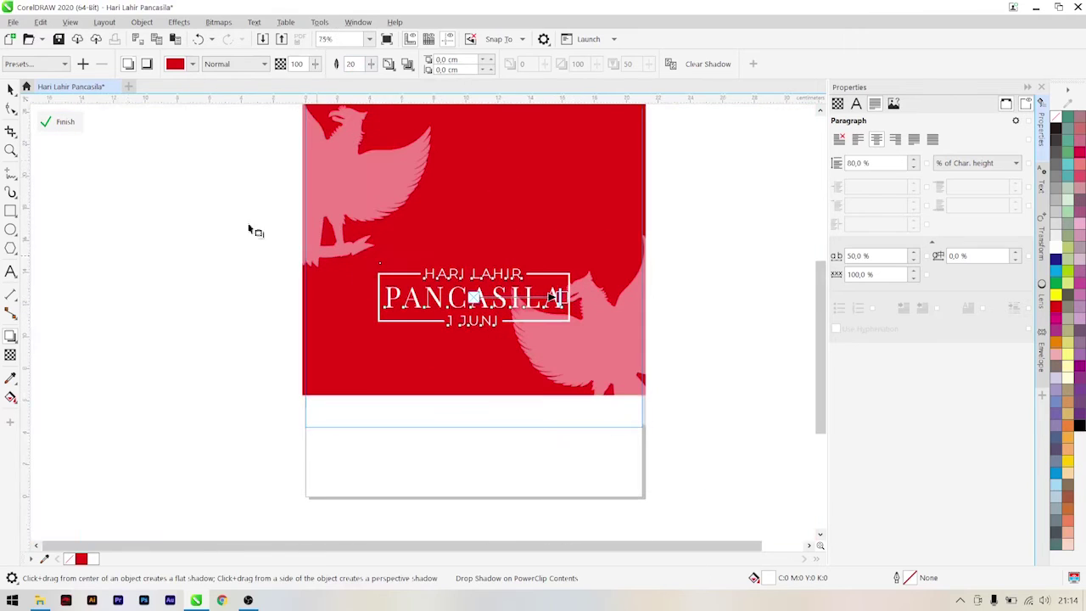
left_click(61, 122)
left_click(161, 234)
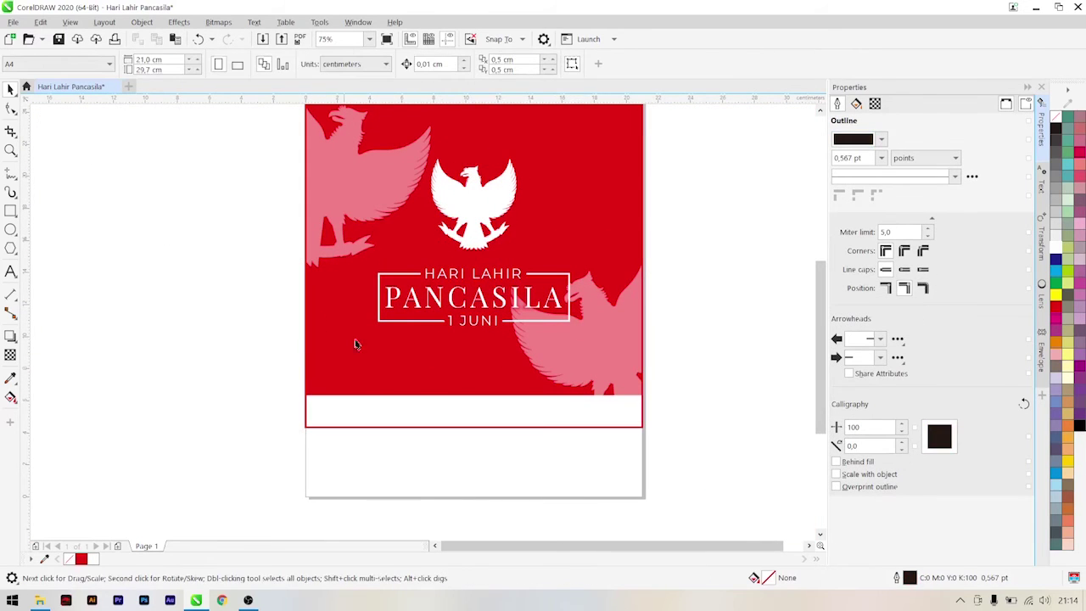
Step: Import the Logo file from the Elemen folder, place it in the poster's upper-right corner and enlarge it to about 5.7 cm wide
left_click(39, 600)
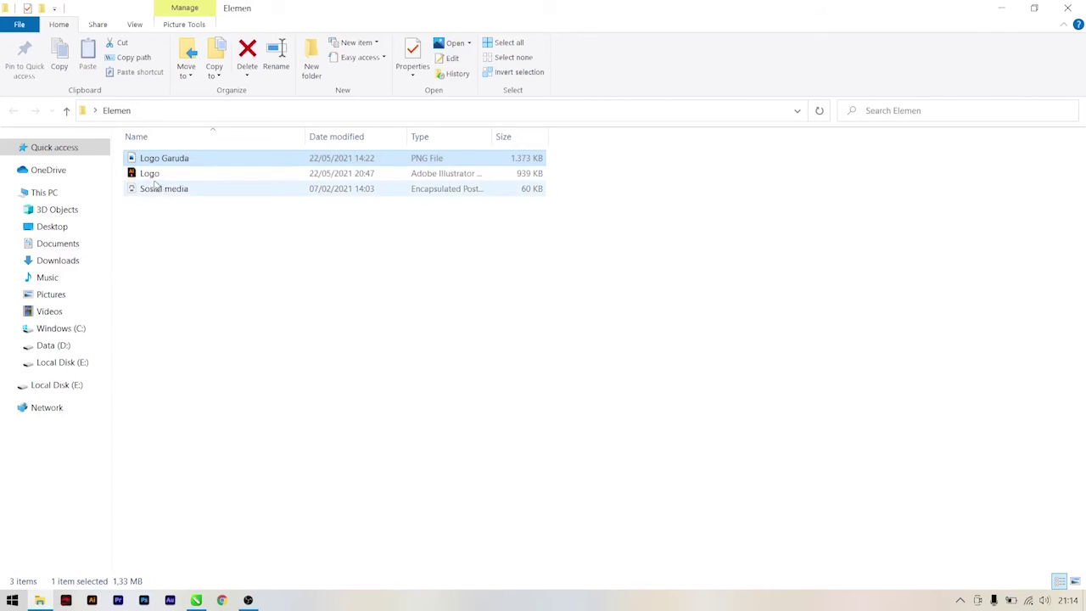
left_click_drag(153, 173, 622, 248)
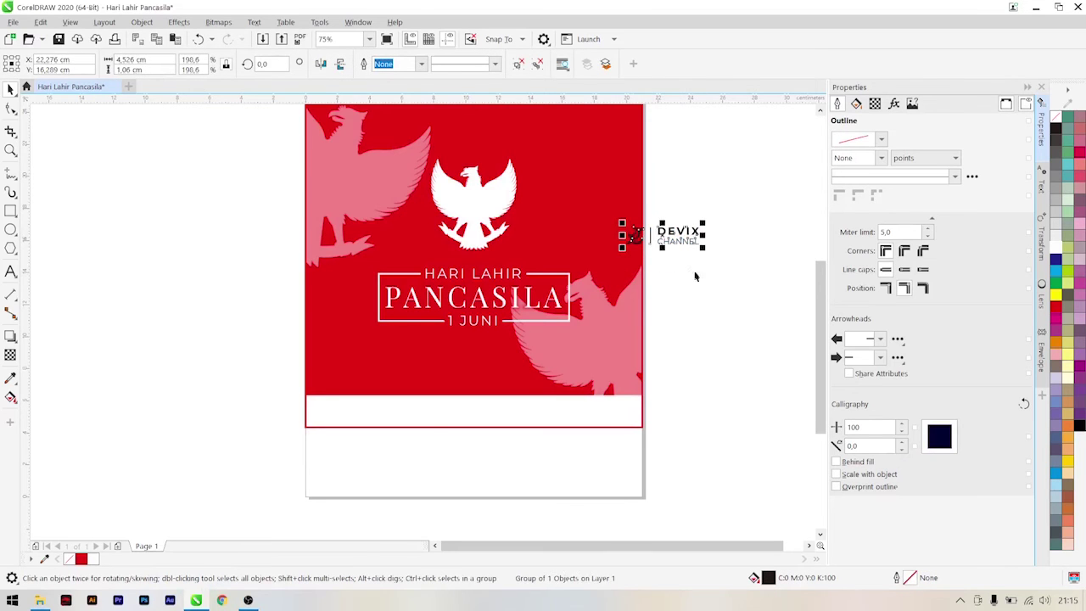
scroll(695, 276, "up", 2)
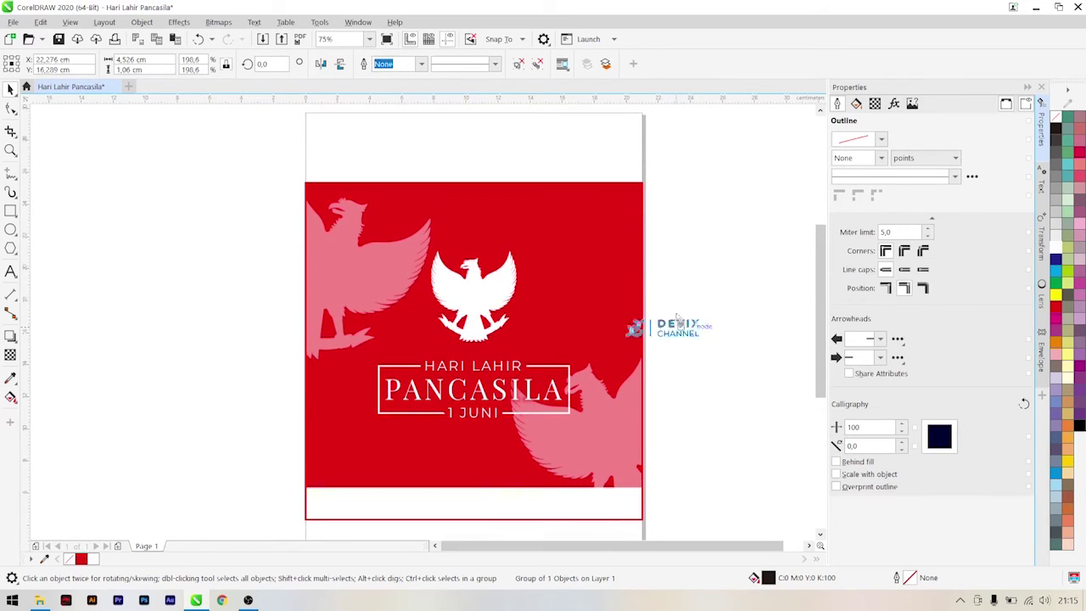
left_click_drag(677, 316, 614, 209)
scroll(573, 217, "up", 2)
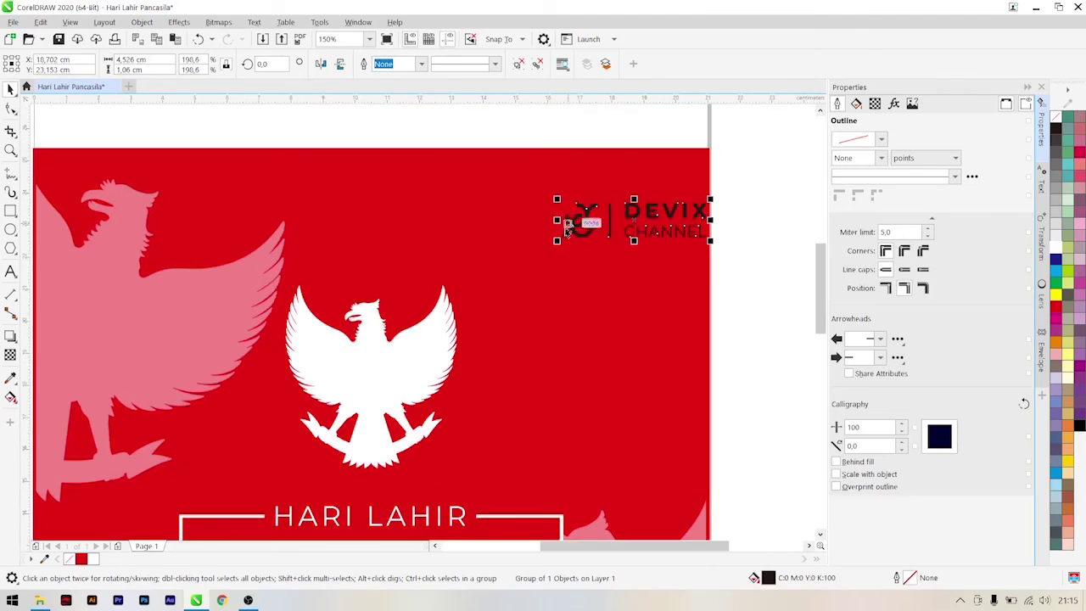
left_click_drag(557, 244, 519, 253)
Step: Align the logo with the top and right edges of the poster frame
left_click(647, 290, "shift")
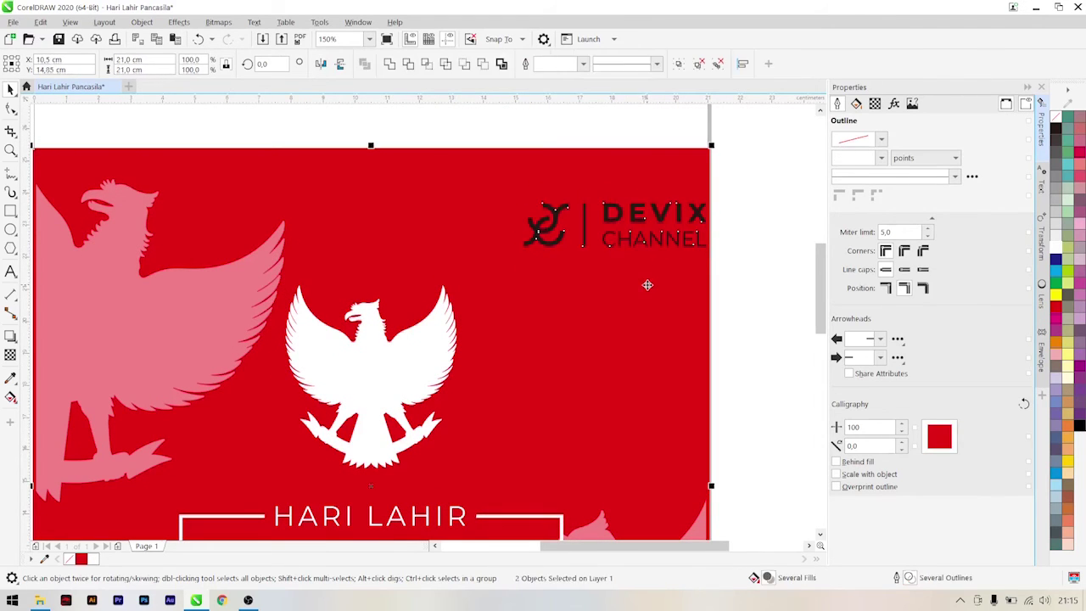
key("t")
left_click(764, 254)
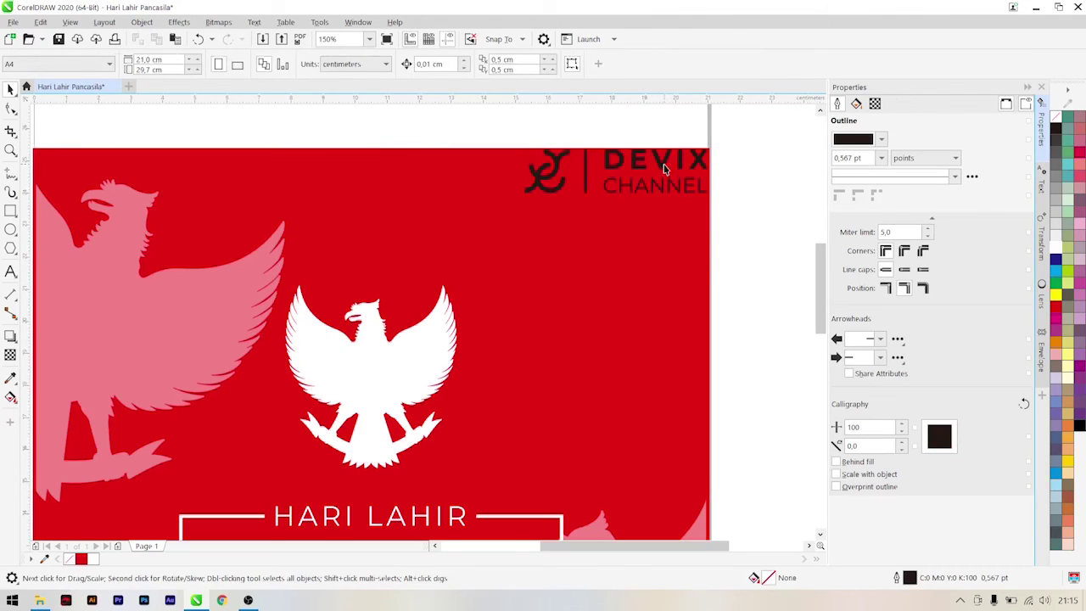
Step: Set the document's nudge distance to 0.1 cm
left_click(664, 167)
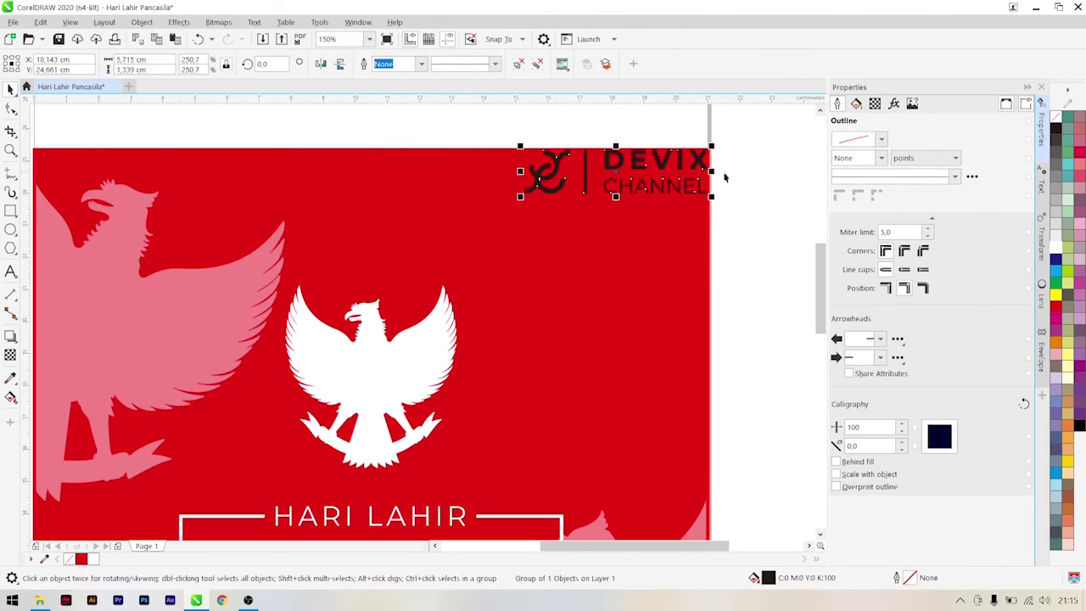
left_click(514, 121)
triple_click(428, 65)
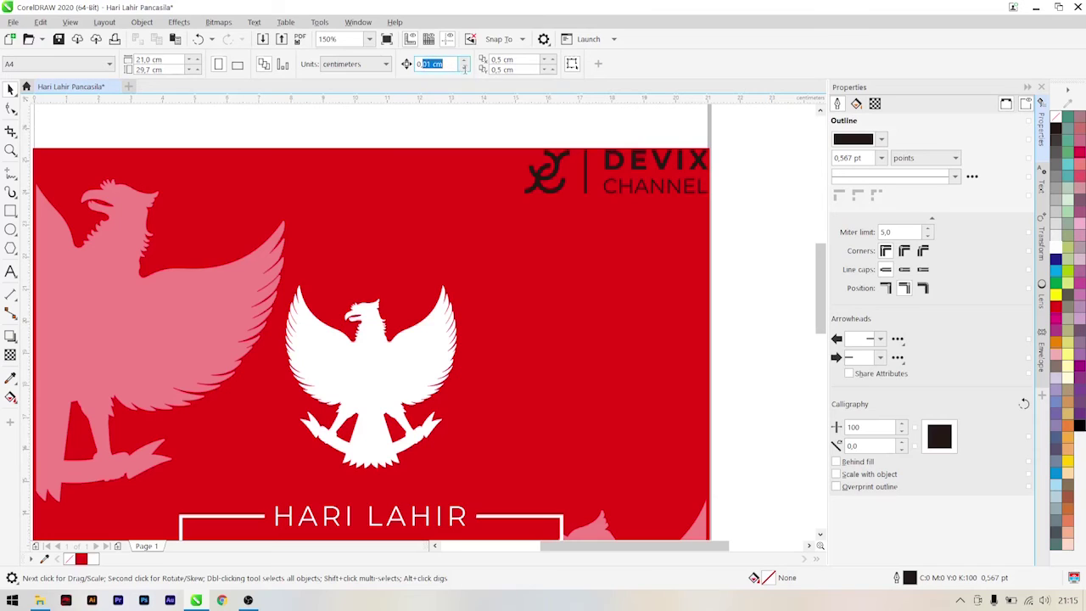
type("0,1")
Step: Nudge the logo about 0.5 cm down and 0.4 cm left, away from the poster's corner
left_click(663, 172)
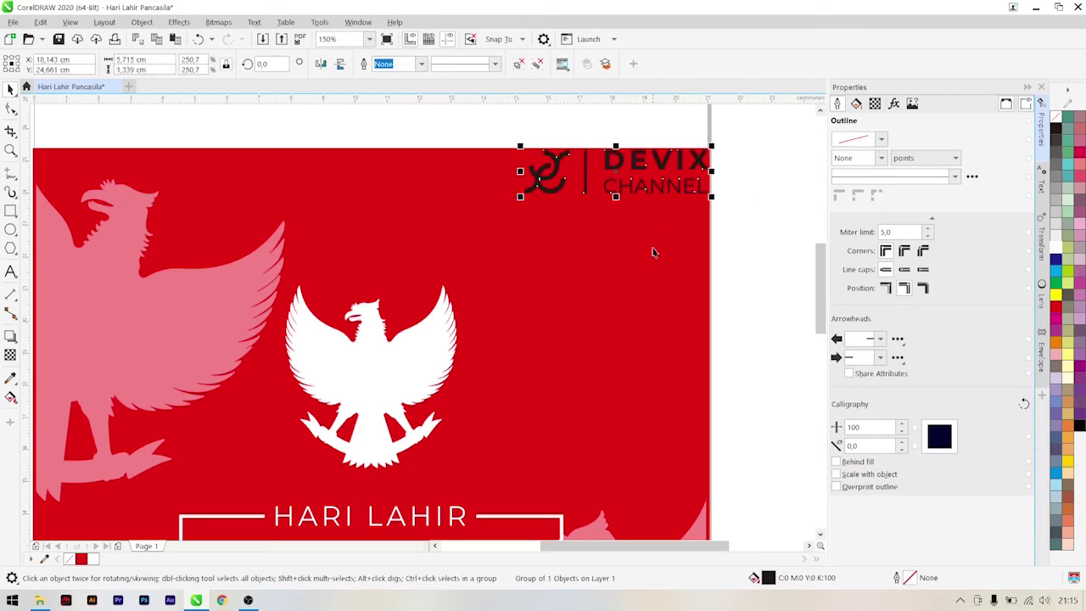
left_click(653, 252, "shift")
left_click(663, 159)
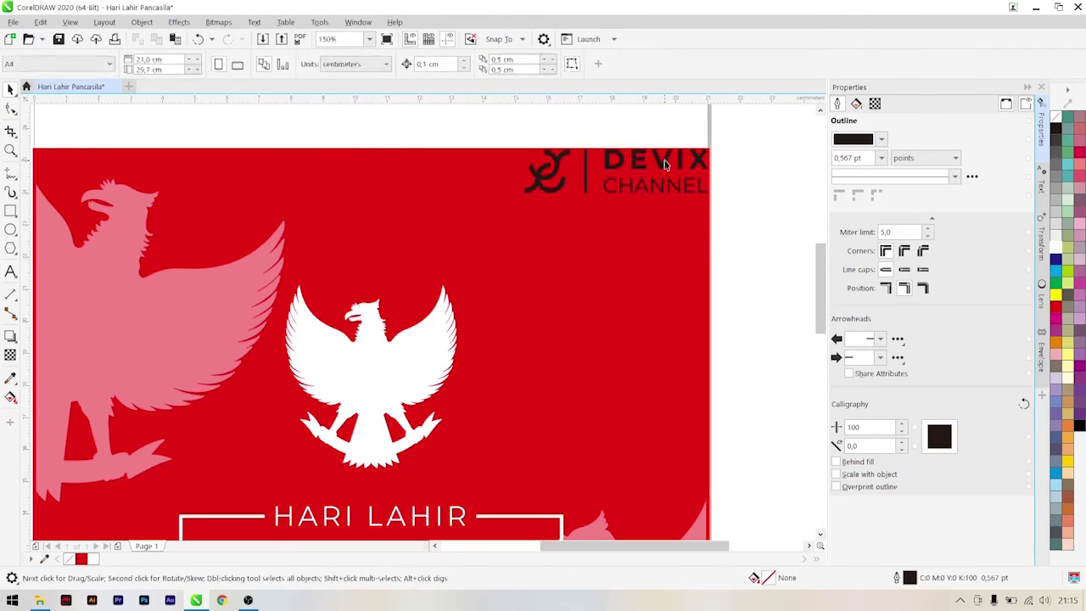
key("Down")
key("Down")
key("Down")
key("Down")
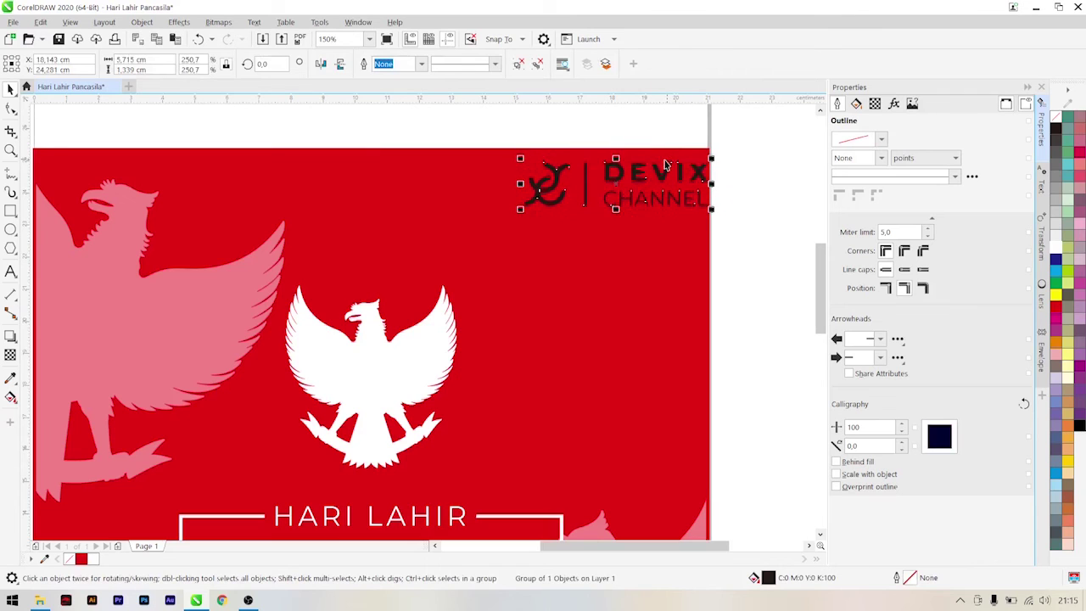
key("Left")
key("Left")
key("Left")
key("Left")
key("Left")
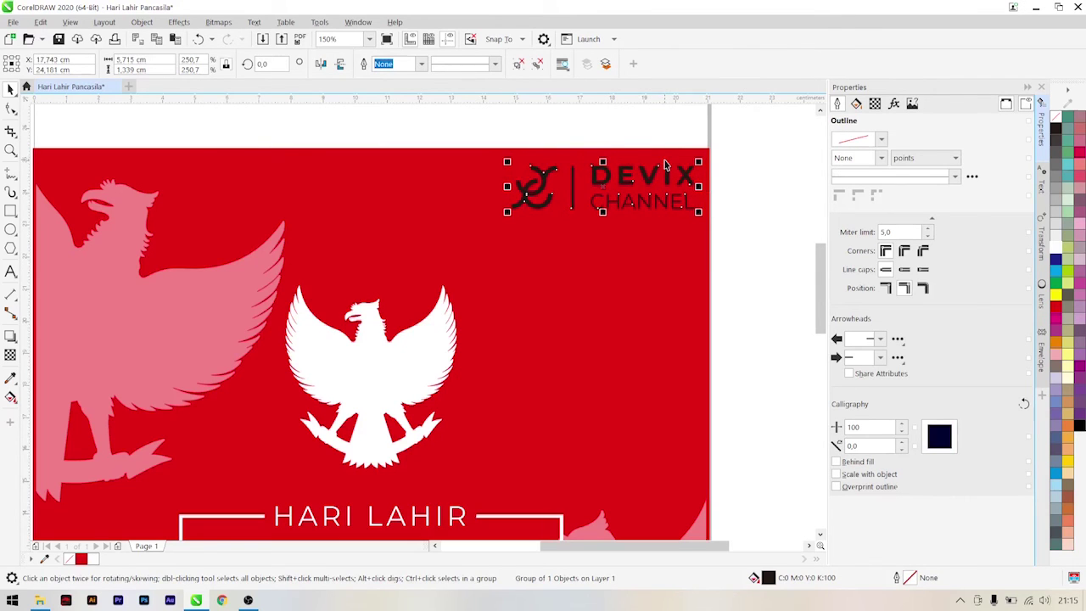
Step: Enlarge the logo to about 5.9 cm wide, recolour it white and deselect it
left_click(773, 162)
scroll(616, 196, "down", 3)
scroll(606, 194, "up", 2)
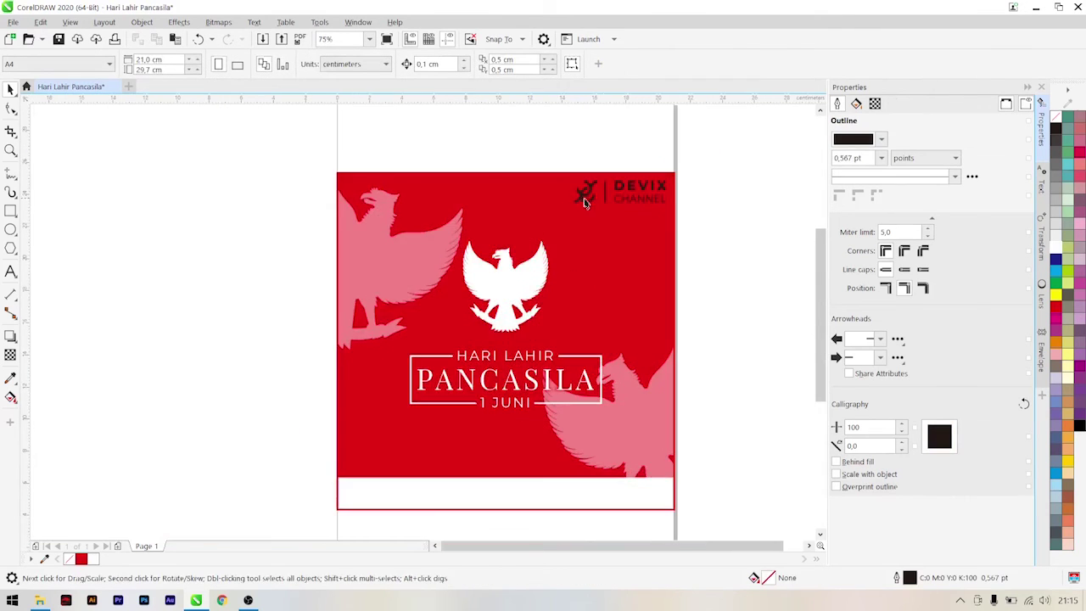
left_click(582, 192)
left_click_drag(570, 207, 567, 211)
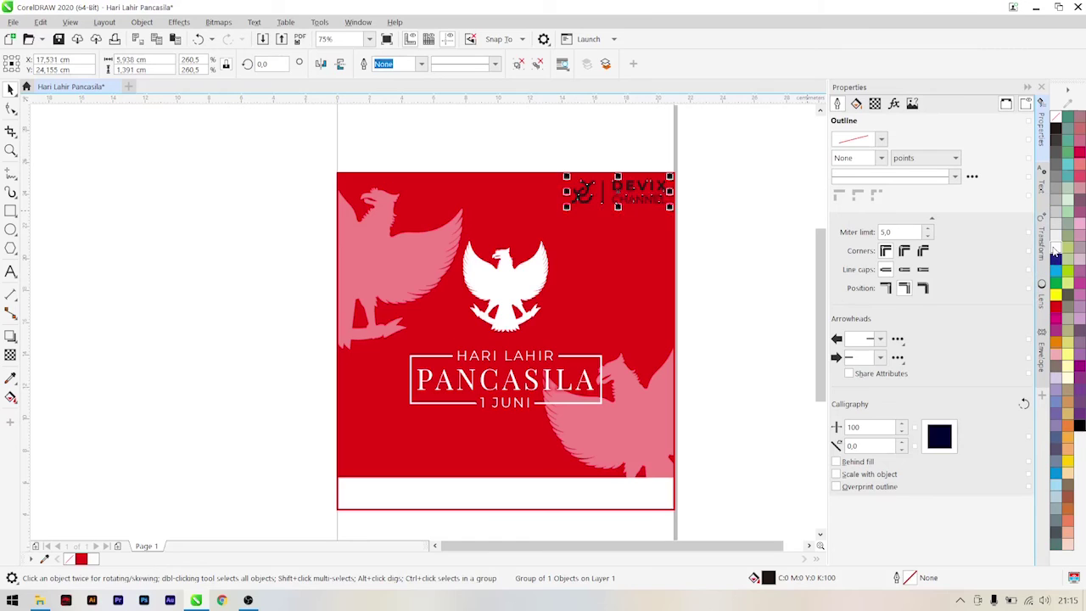
left_click(731, 247)
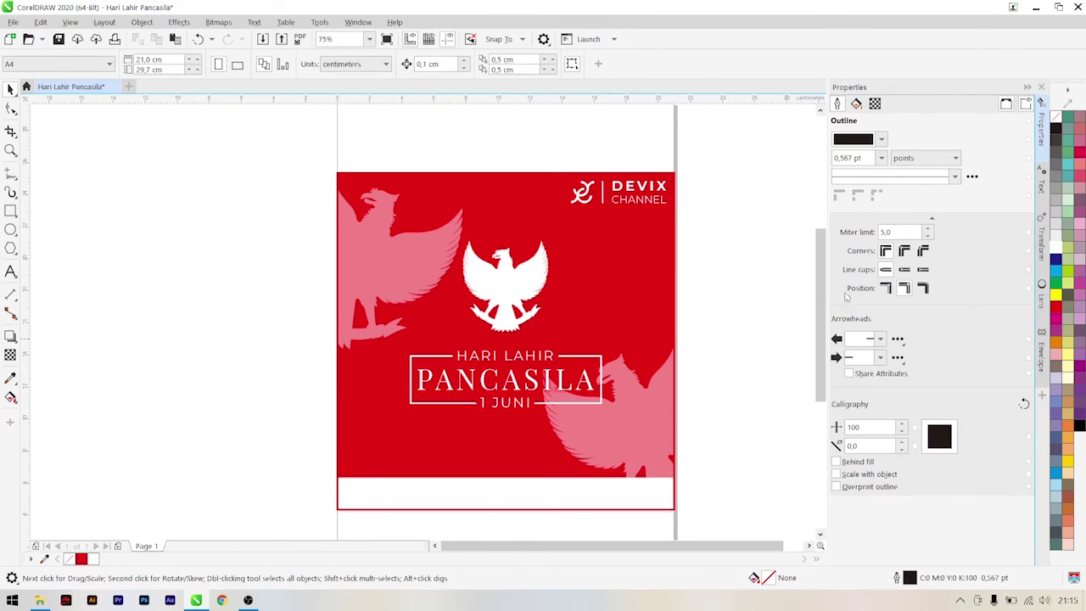
Step: Import the Sosial media EPS file as editable with text as curves, and enlarge it to about 20.5 cm wide near the white footer
scroll(723, 337, "down", 2)
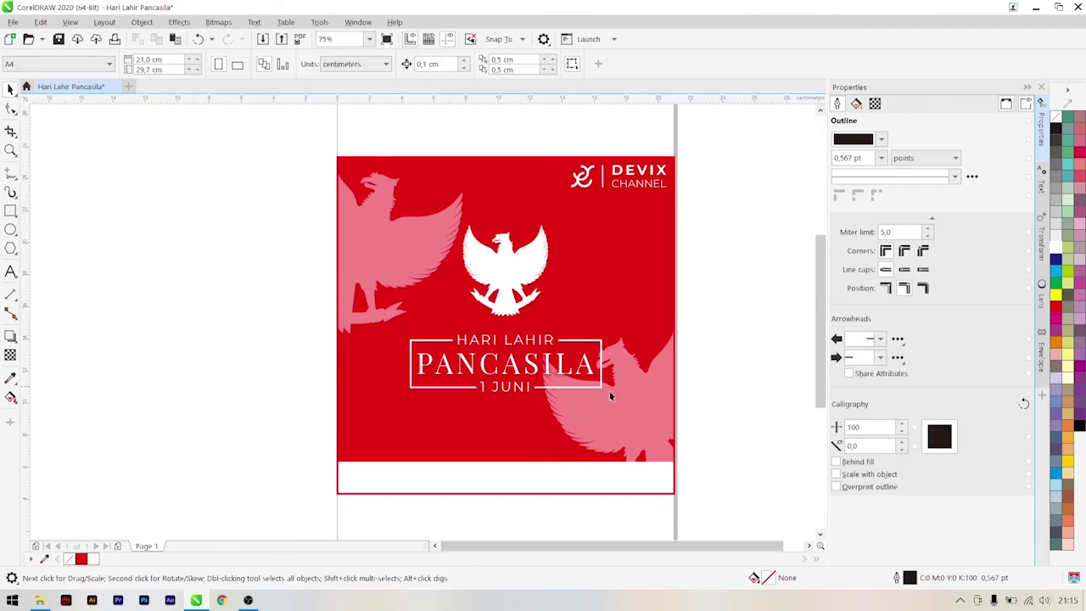
left_click(39, 600)
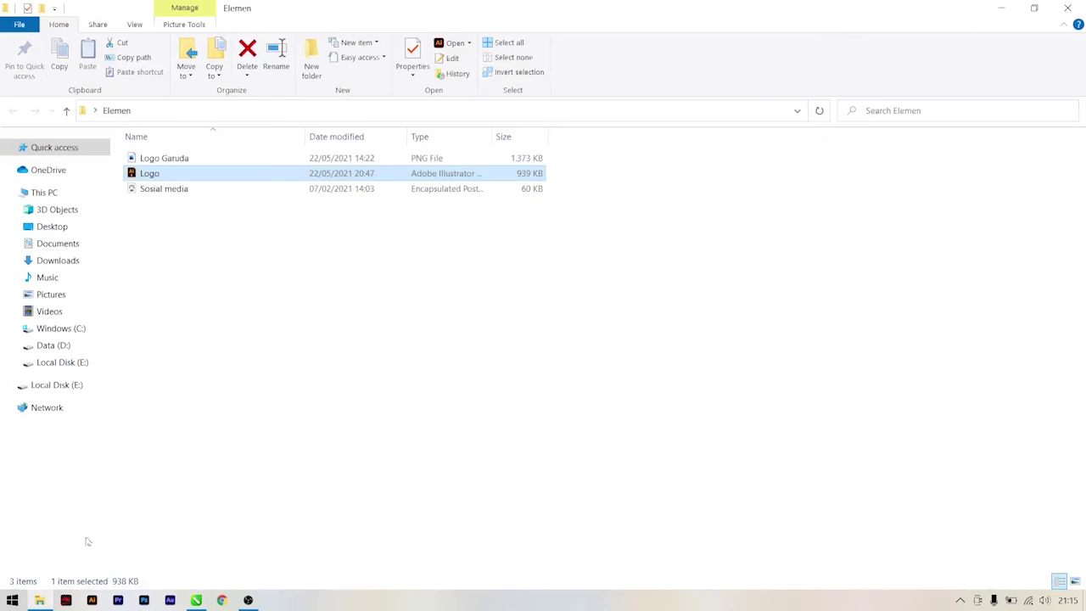
left_click_drag(169, 189, 298, 481)
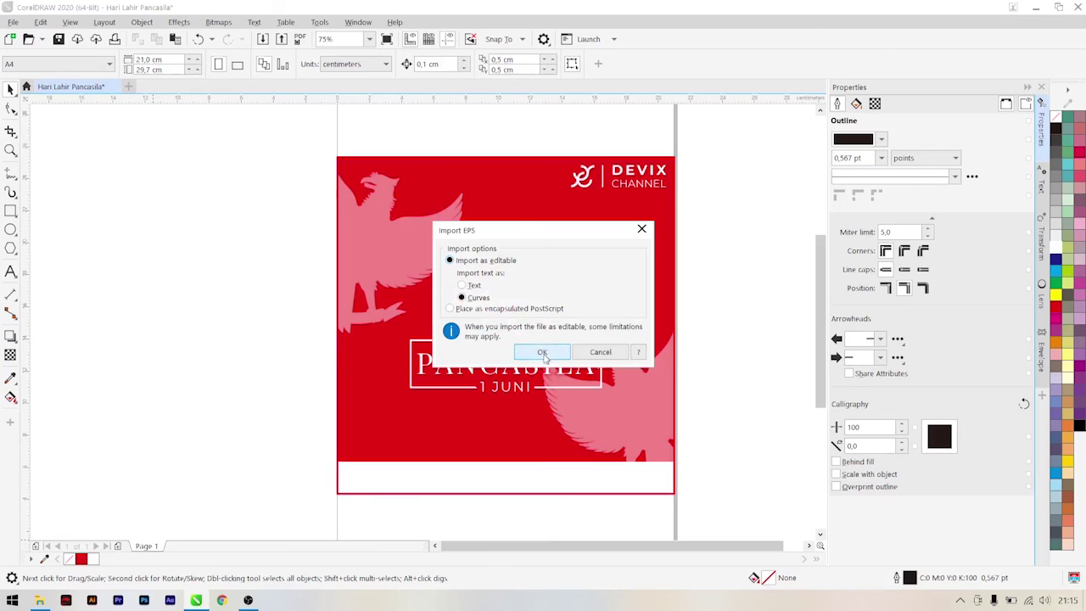
left_click(543, 352)
left_click(356, 463)
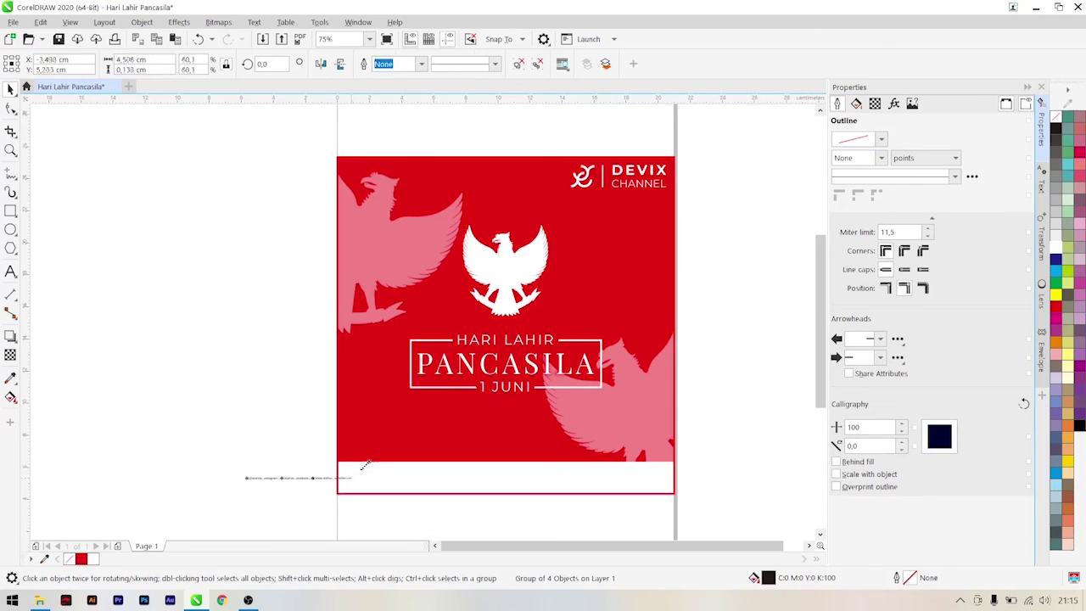
left_click_drag(365, 465, 582, 429)
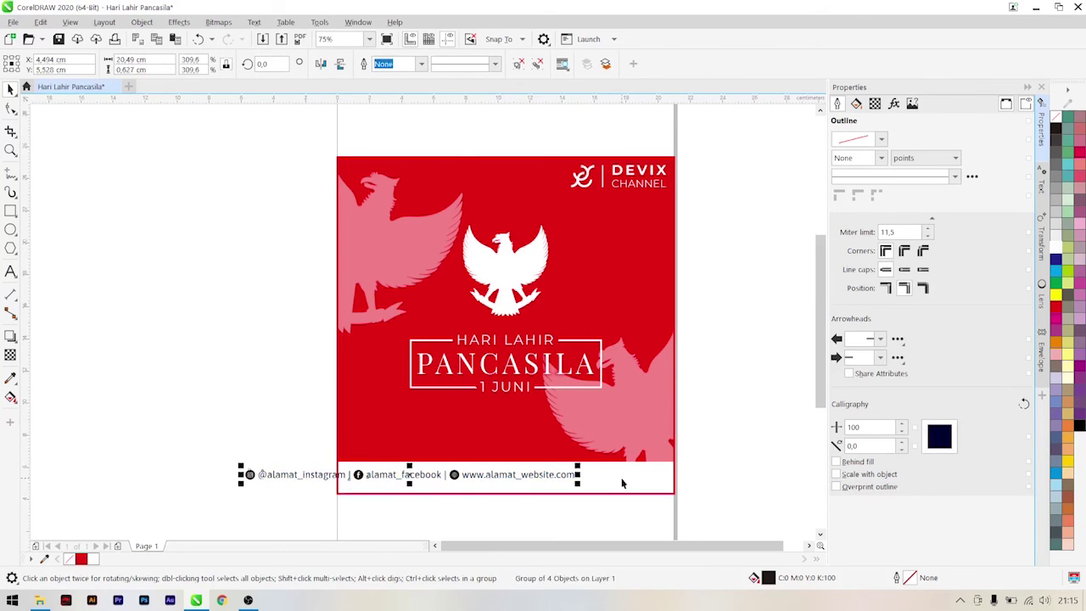
Step: Reduce the social-media line to about 20 cm wide and centre it horizontally on the poster
key("c")
left_click(751, 458)
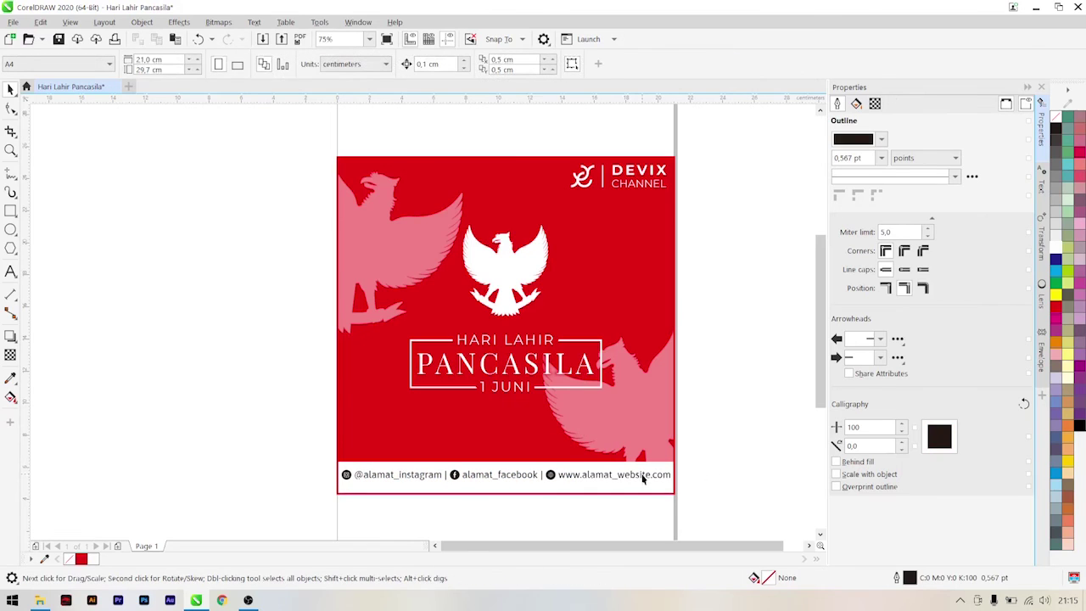
left_click(642, 480)
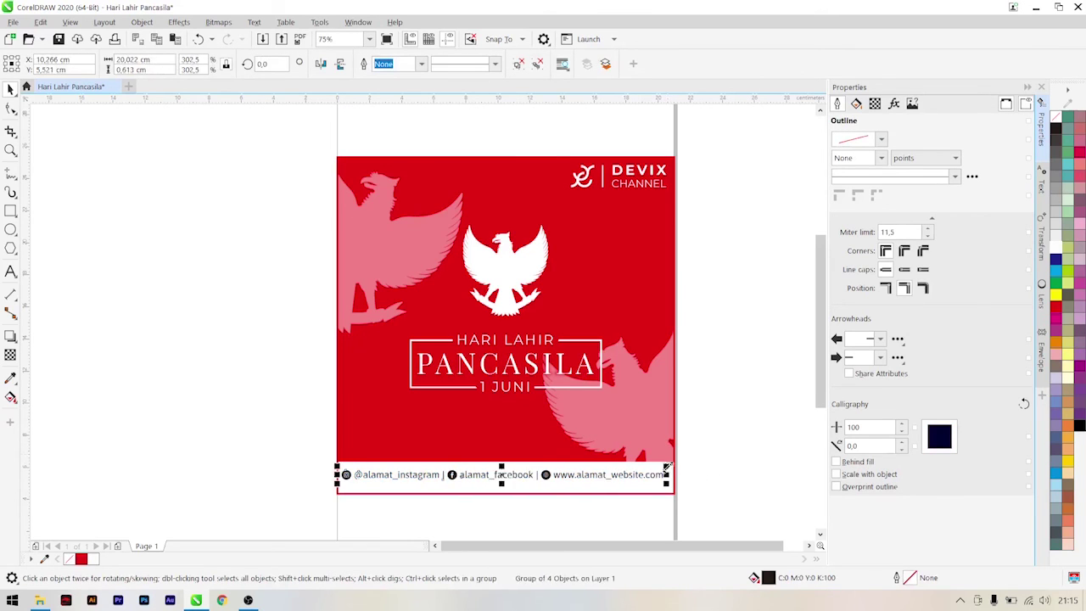
left_click(671, 492, "shift")
left_click(709, 477)
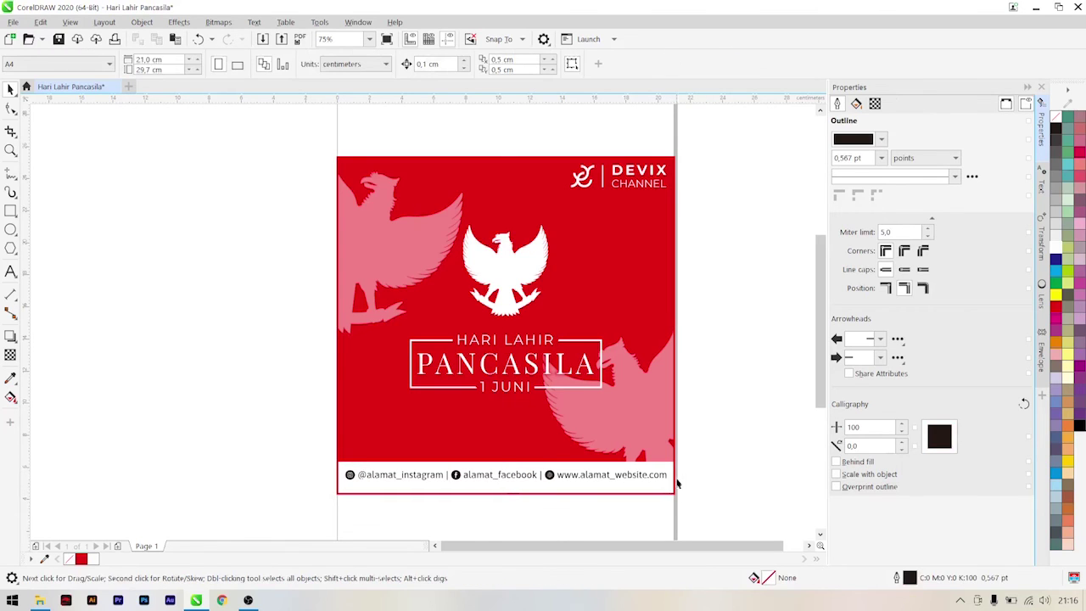
Step: Recolour the social-media line red (C0 M100 Y100 K0) and deselect it
left_click(665, 480)
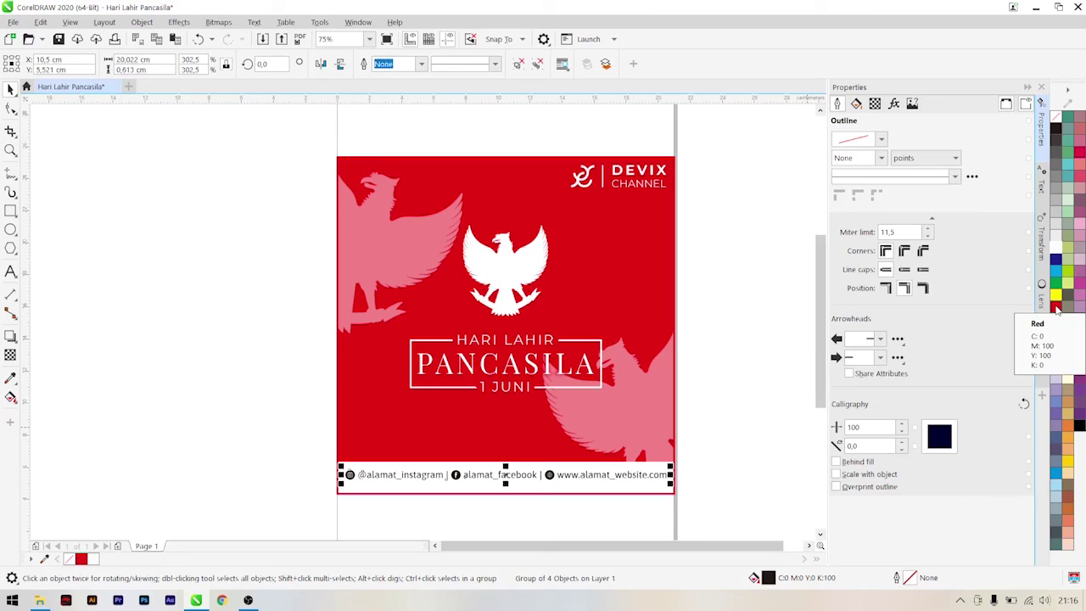
left_click(1057, 308)
left_click(557, 521)
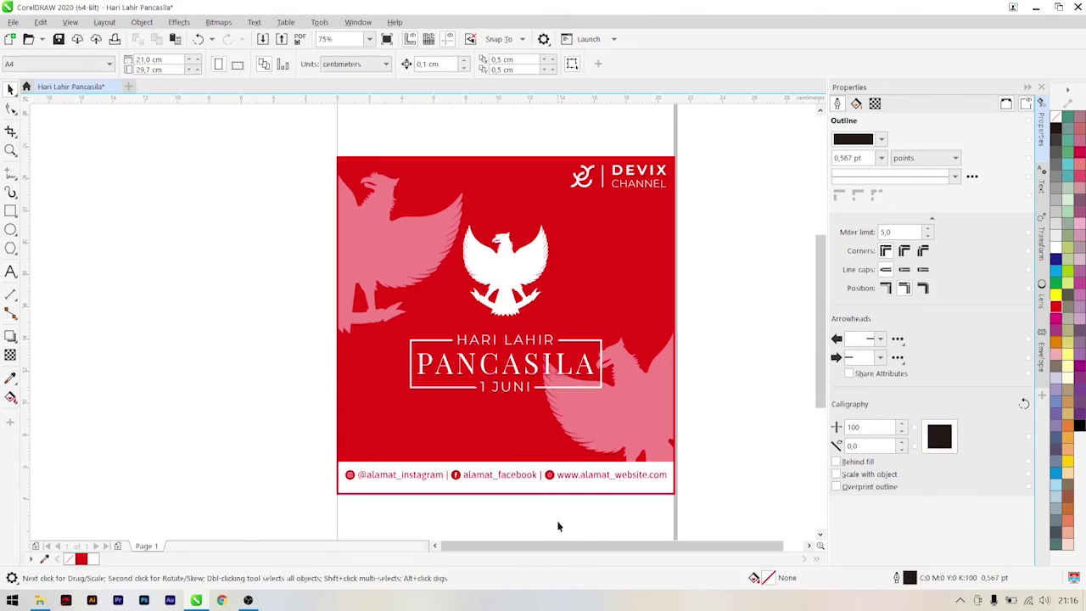
Step: Nudge the social-media line 0.4 cm down within the white footer and deselect it
scroll(553, 518, "up", 2)
left_click(548, 440)
key("Down")
key("Down")
key("Down")
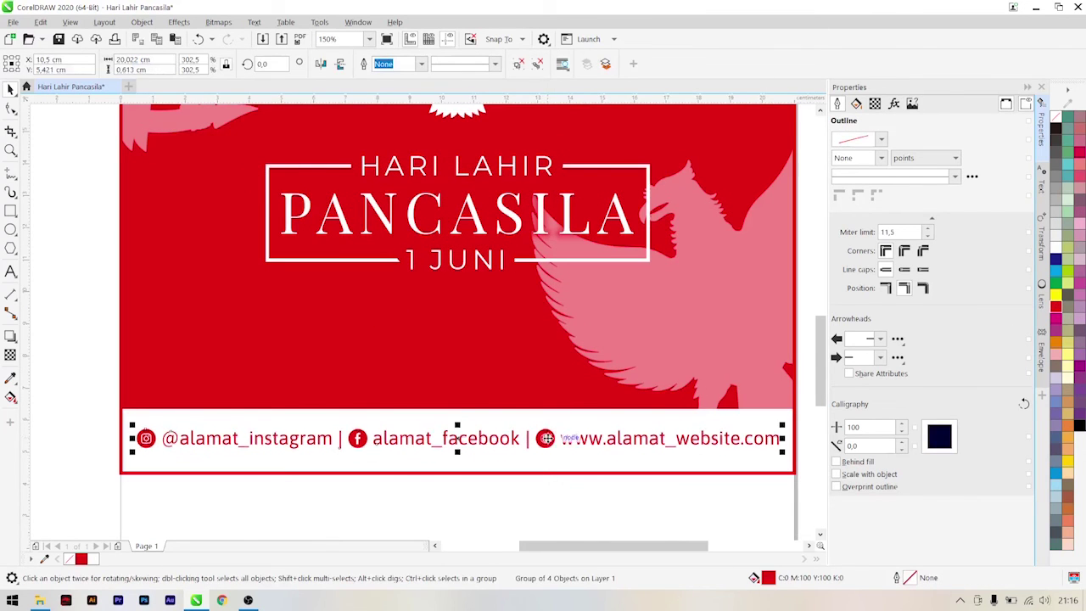
key("Down")
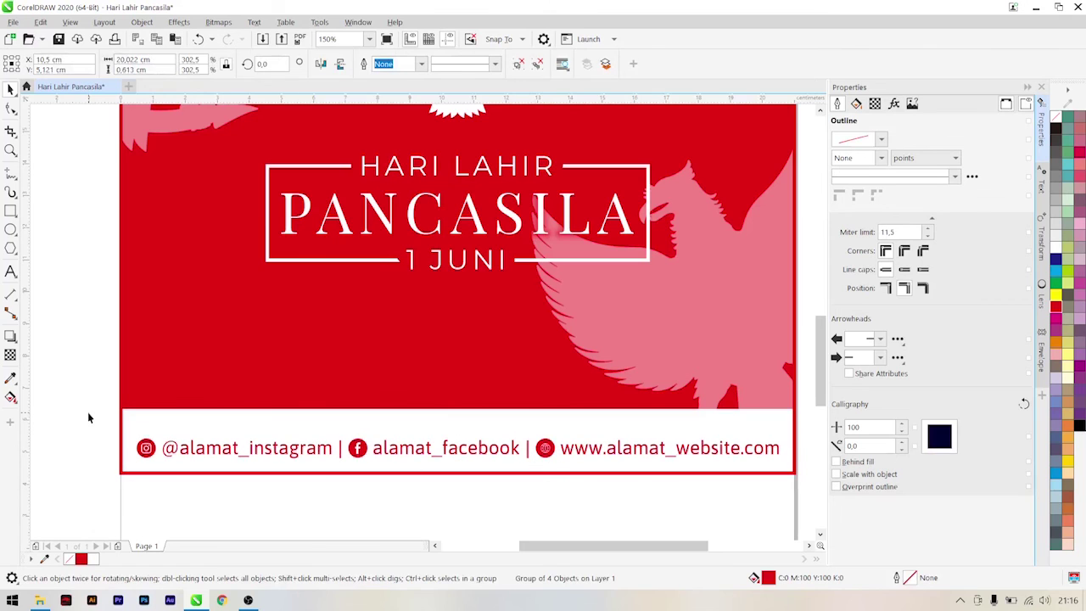
left_click(88, 417)
Step: Edit the poster's PowerClip contents to extend the red background rectangle downward to about 19.5 cm high, and finish editing
left_click(280, 382)
right_click(280, 382)
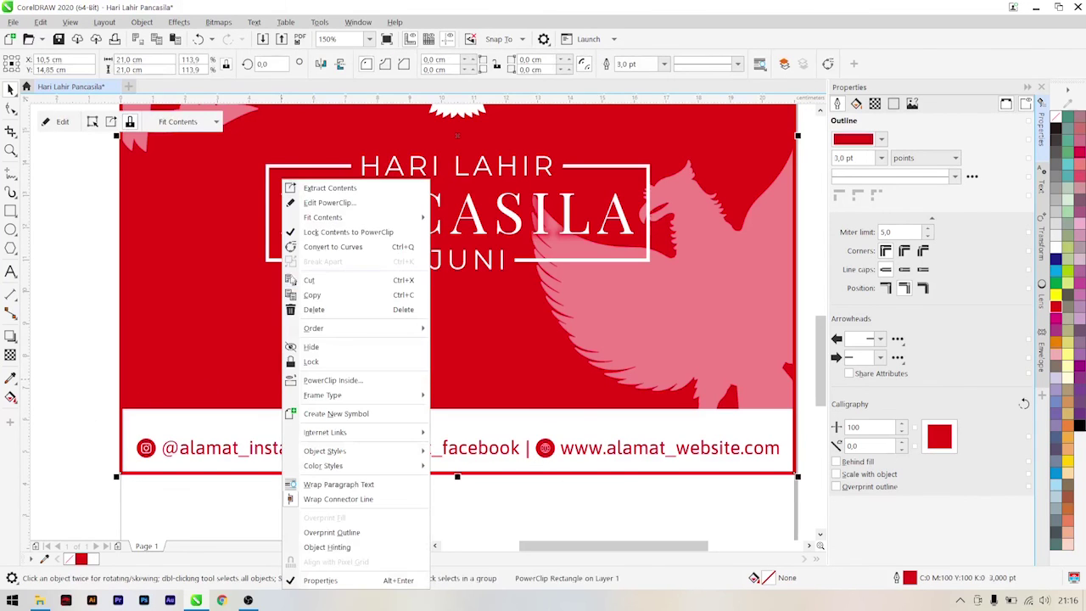
left_click(319, 204)
left_click(290, 357)
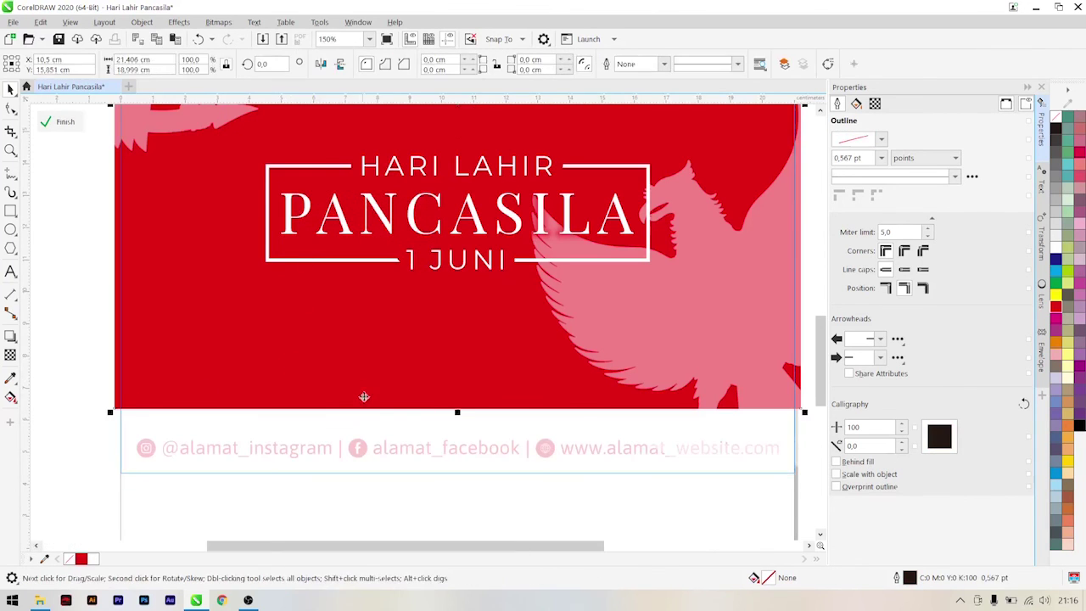
left_click_drag(459, 411, 463, 430)
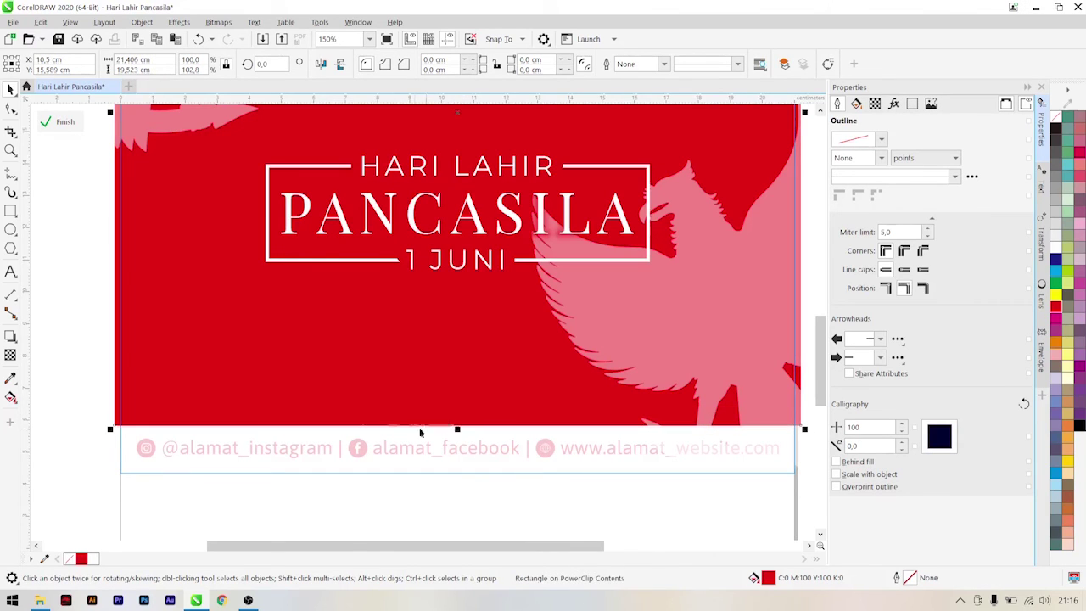
left_click(68, 125)
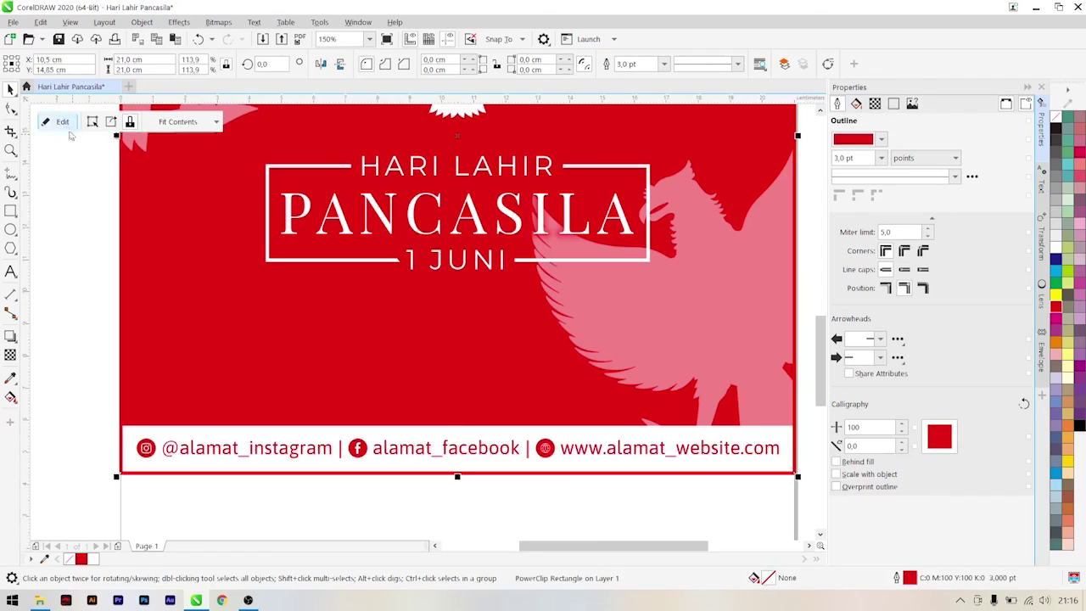
left_click(89, 407)
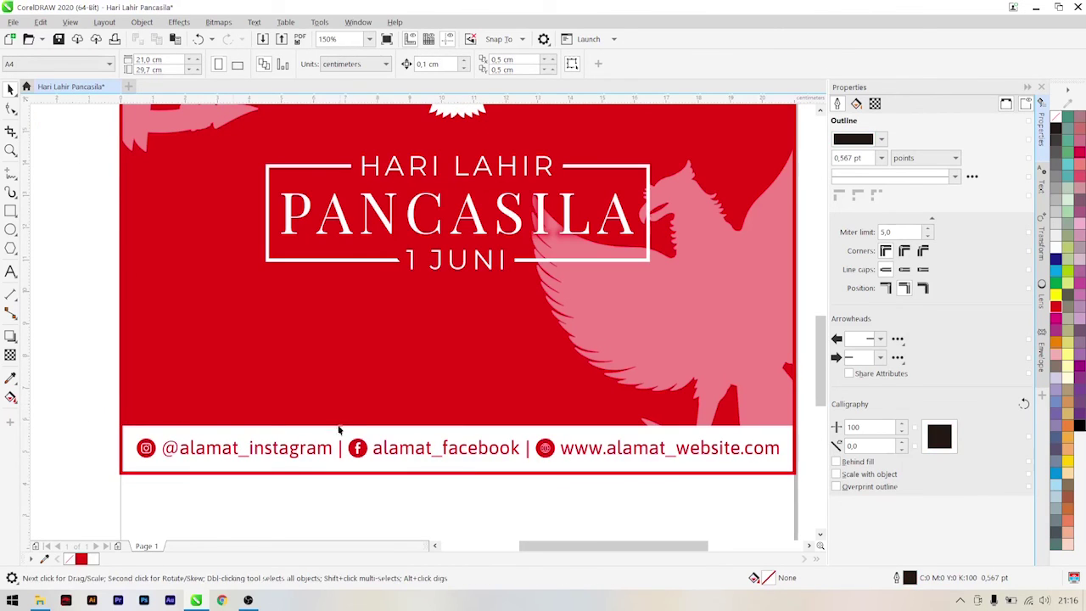
scroll(344, 421, "down", 3)
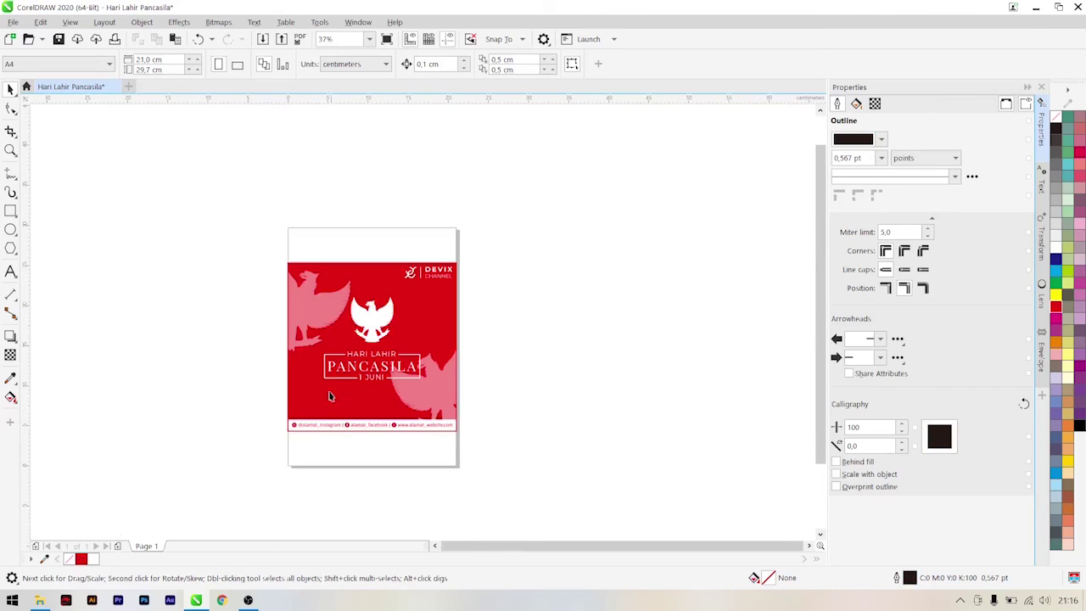
scroll(824, 337, "up", 1)
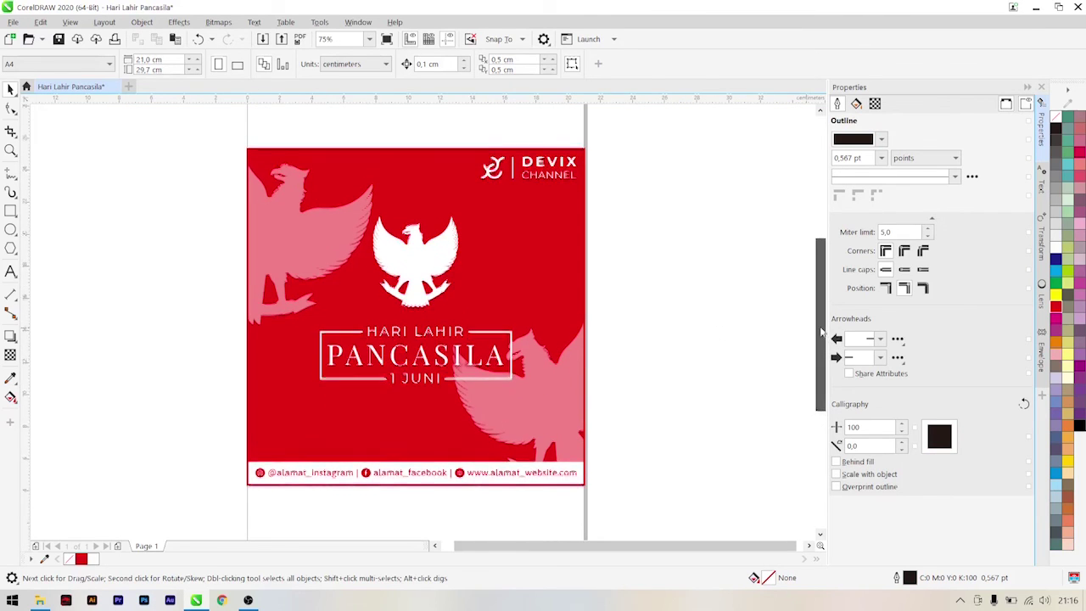
scroll(716, 395, "up", 1)
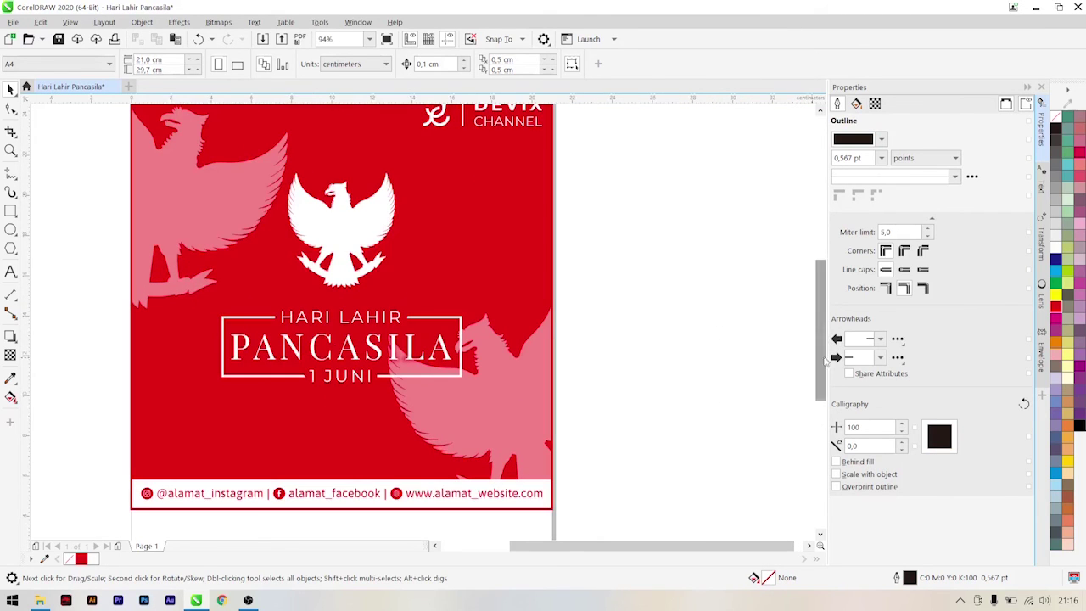
left_click_drag(823, 359, 823, 351)
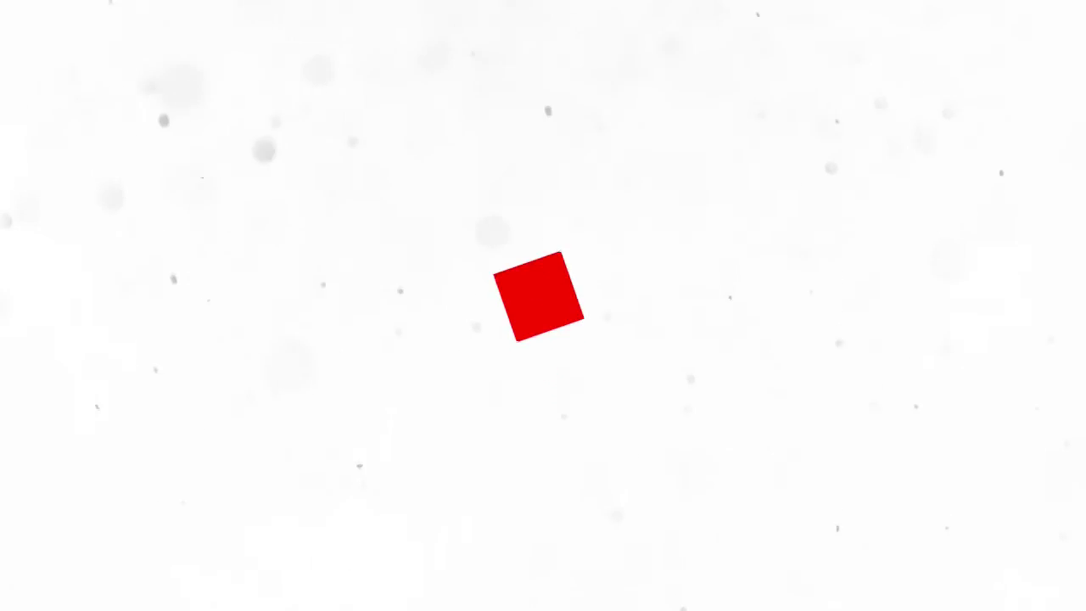